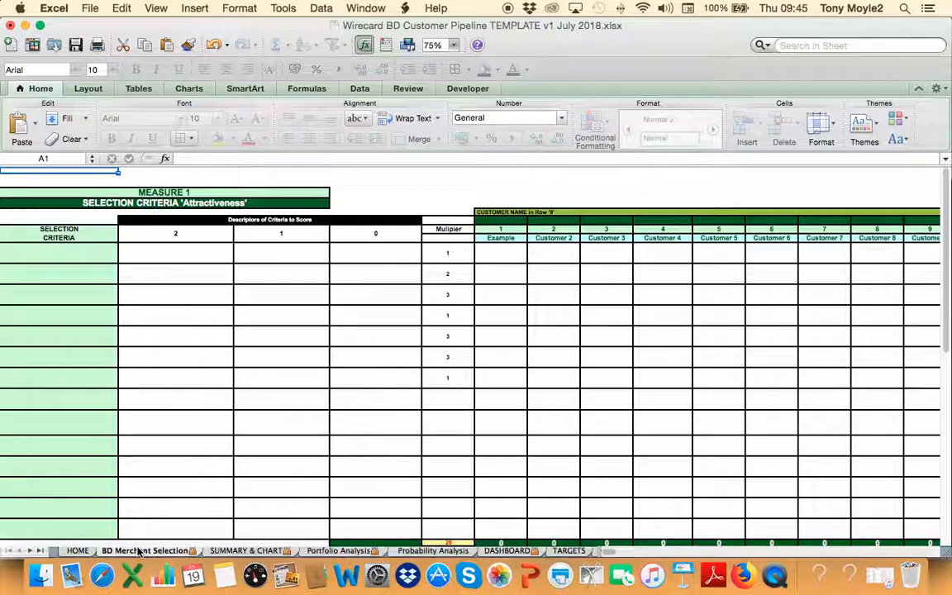
Close the blank template workbook and set the zoom of the CONSUMER pipeline's BD Merchant Selection sheet to 125%
left_click(10, 26)
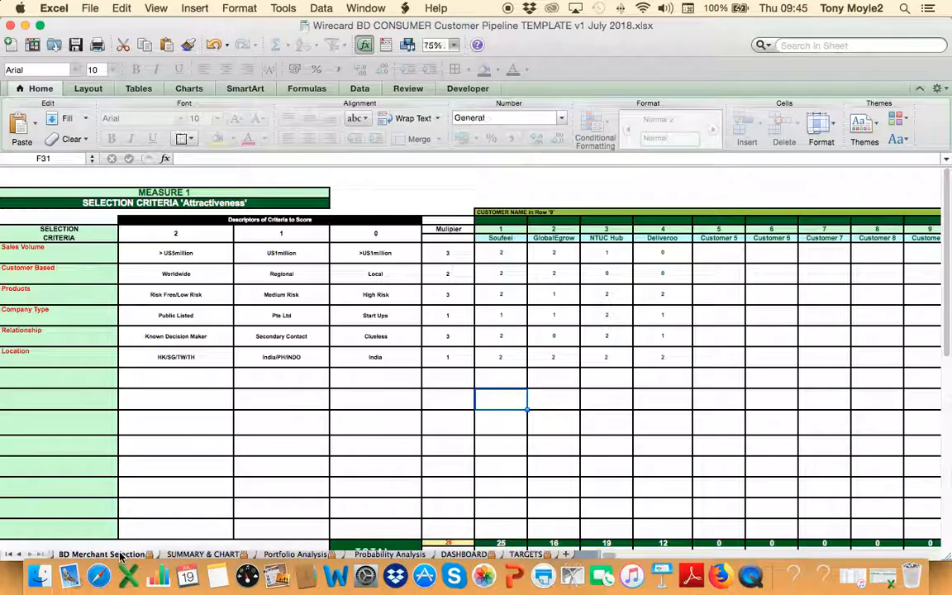
left_click(102, 553)
left_click(319, 402)
key("Left")
key("Left")
key("Up")
key("Up")
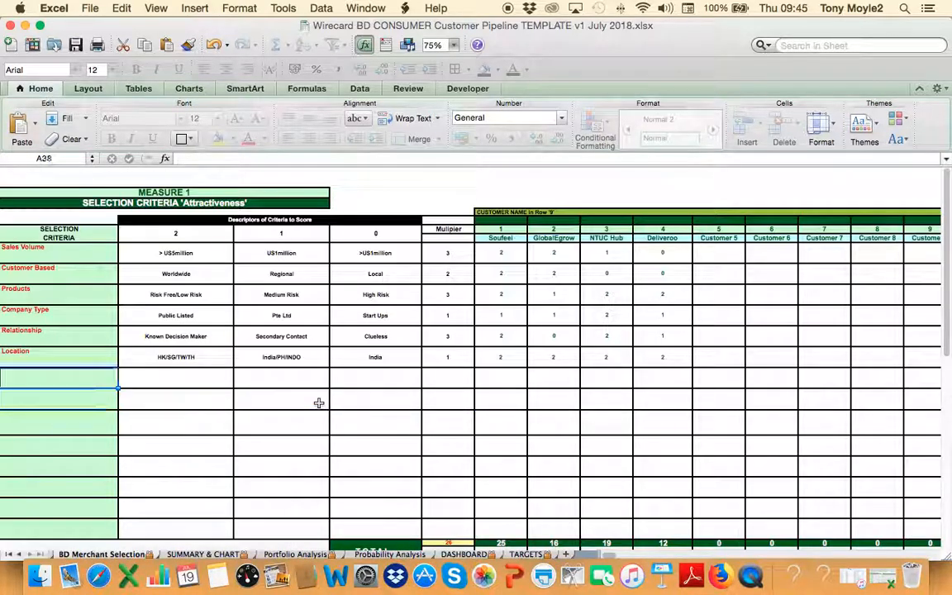
left_click(453, 45)
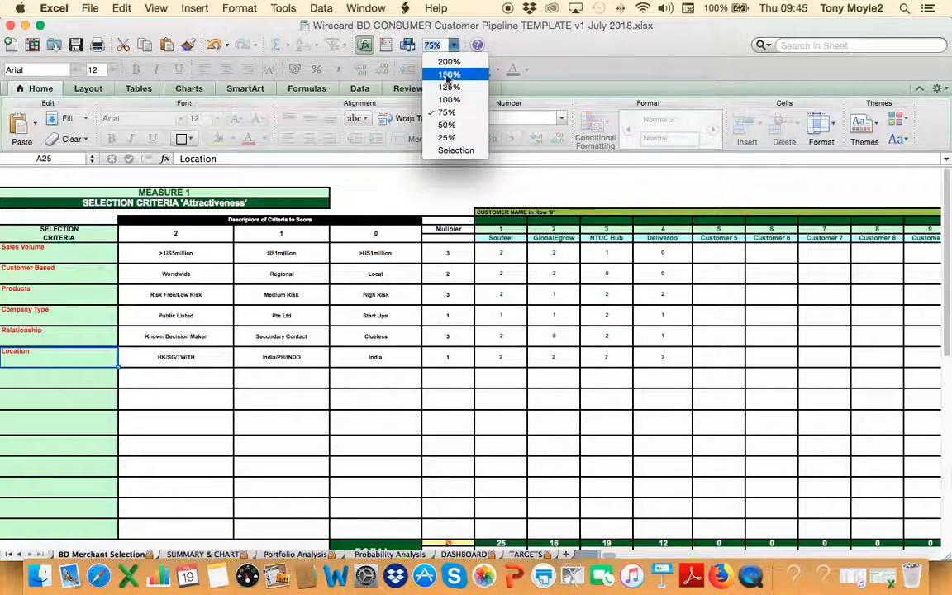
left_click(438, 85)
Examine the selection criteria from Sales Volume downward and their descriptors for scores 2, 1 and 0
left_click(159, 320)
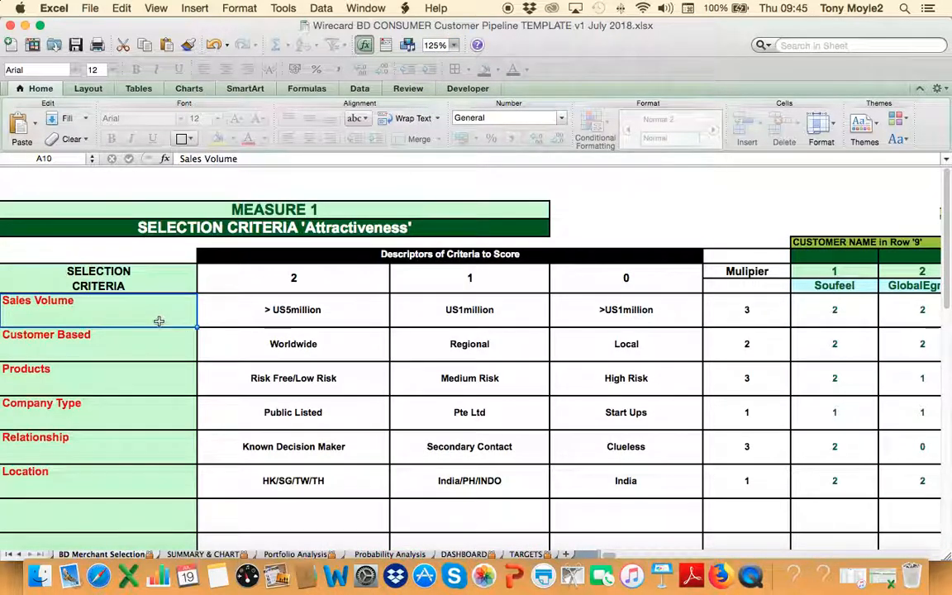
key("Down")
key("Down")
key("Down")
key("Down")
key("Down")
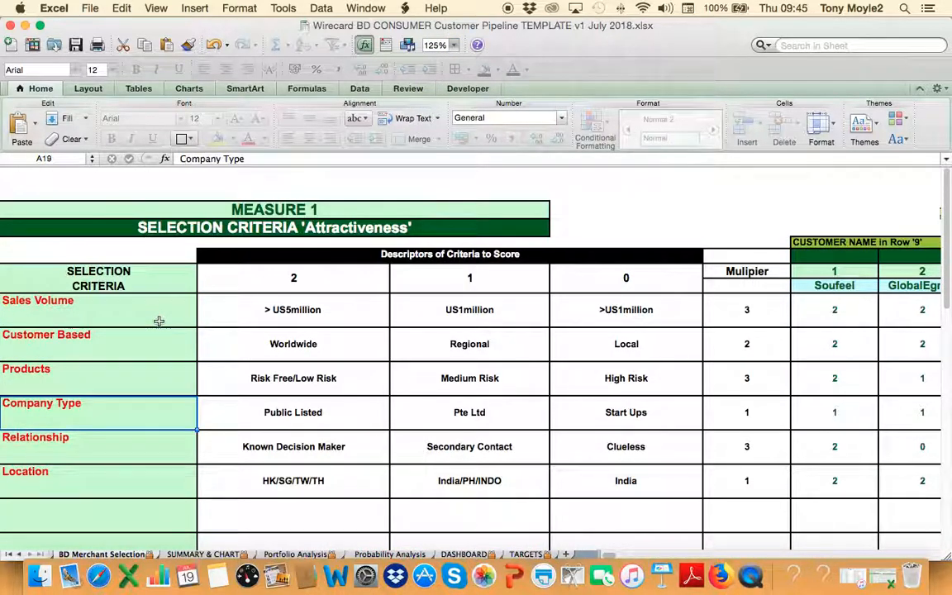
key("Right")
key("Up")
key("Up")
key("Up")
key("Up")
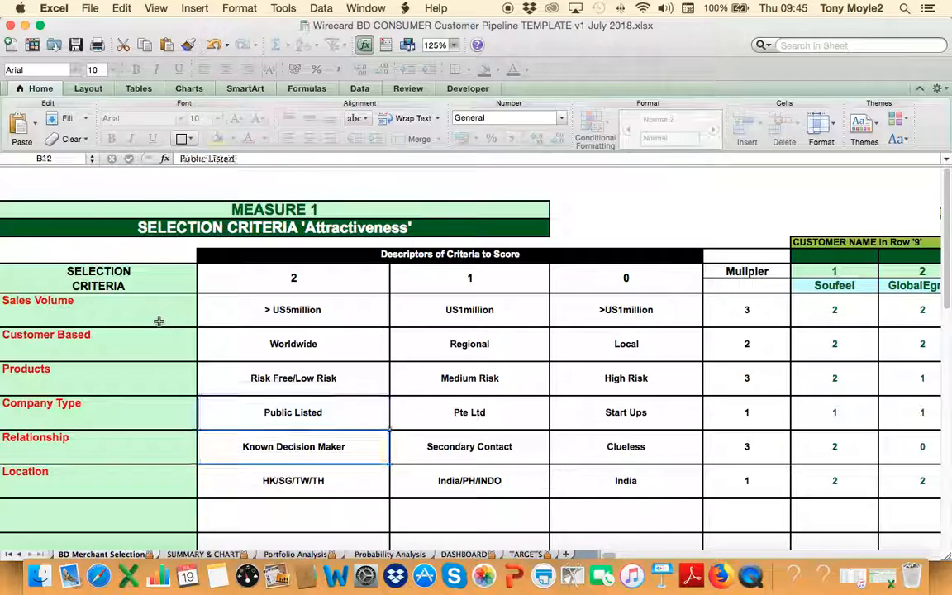
key("Up")
key("Up")
key("Right")
key("Down")
key("Right")
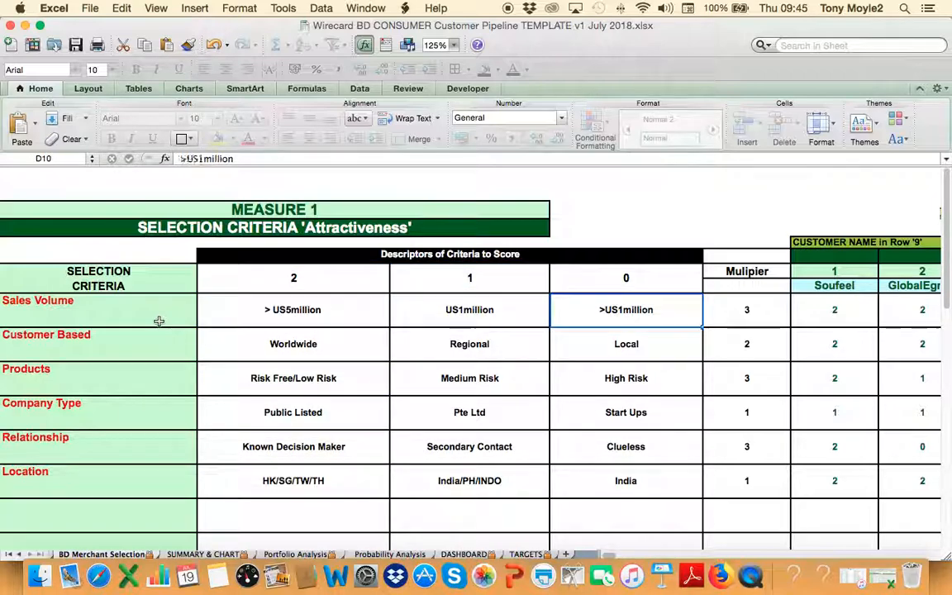
key("Up")
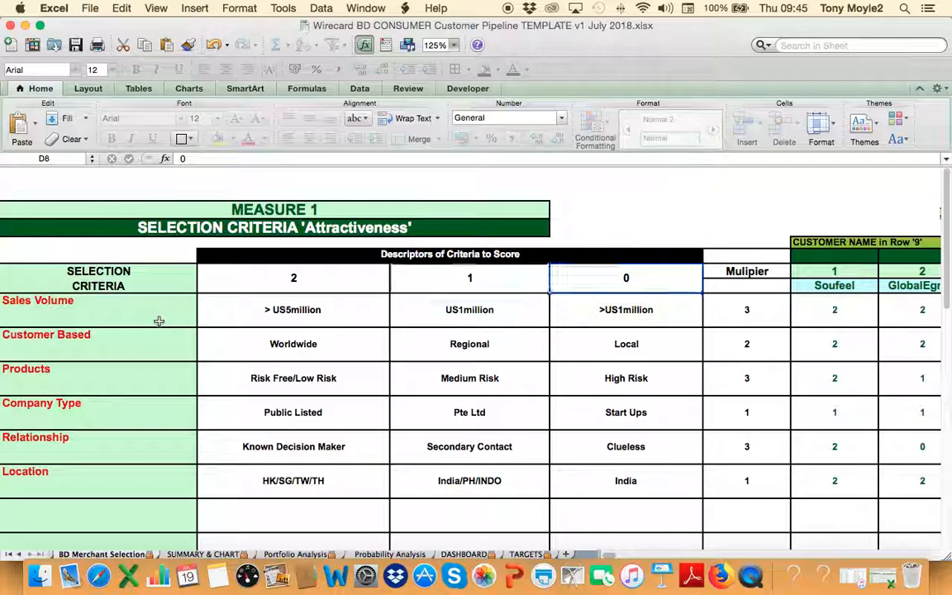
key("Left")
key("Left")
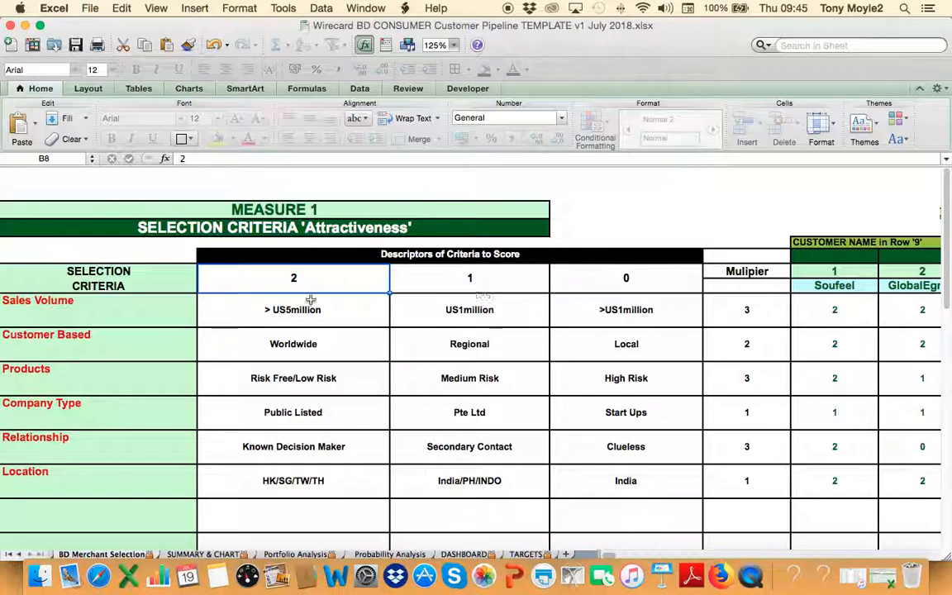
Examine the Sales Volume criterion's descriptor for score 2 and its multiplier
left_click(115, 314)
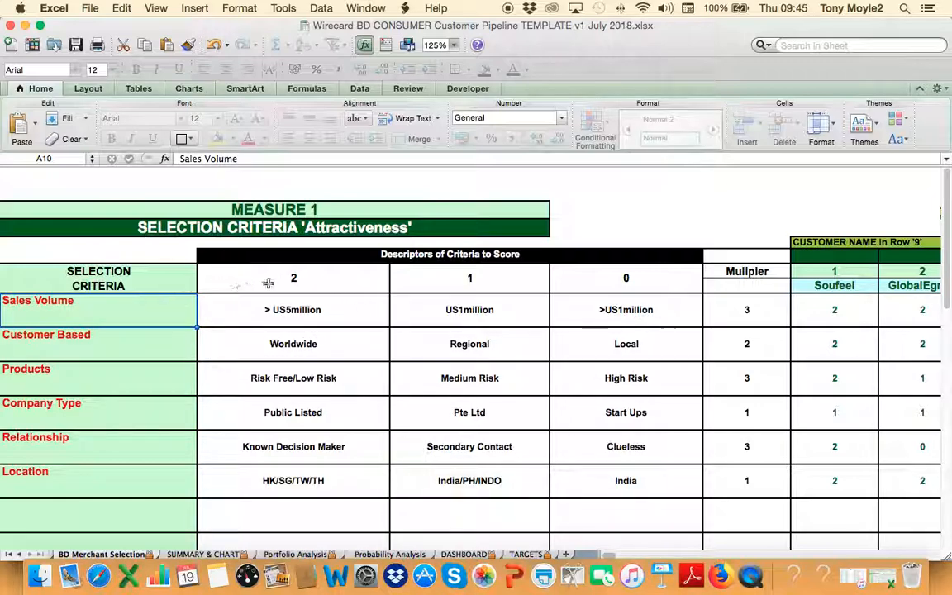
left_click(318, 337)
left_click(257, 319)
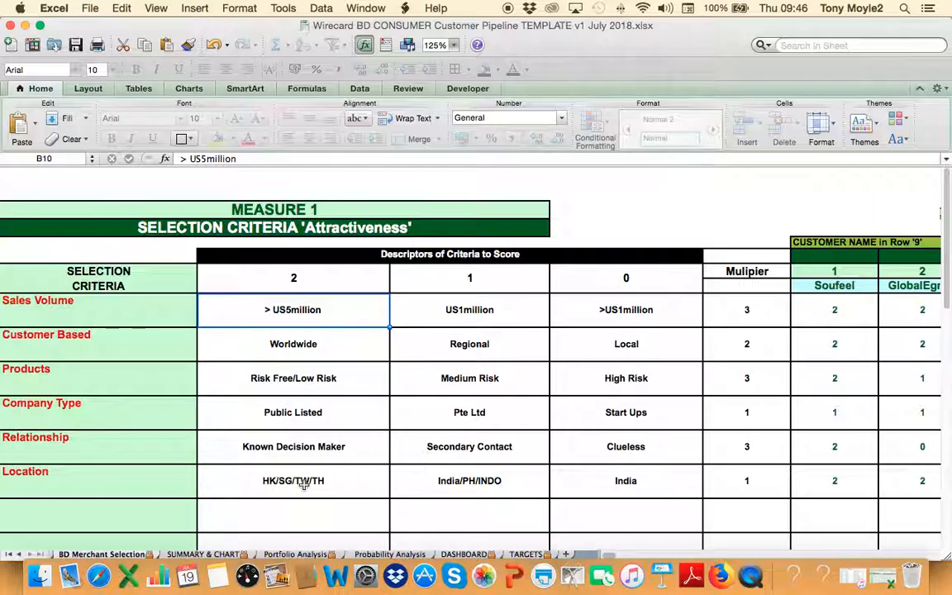
left_click(724, 315)
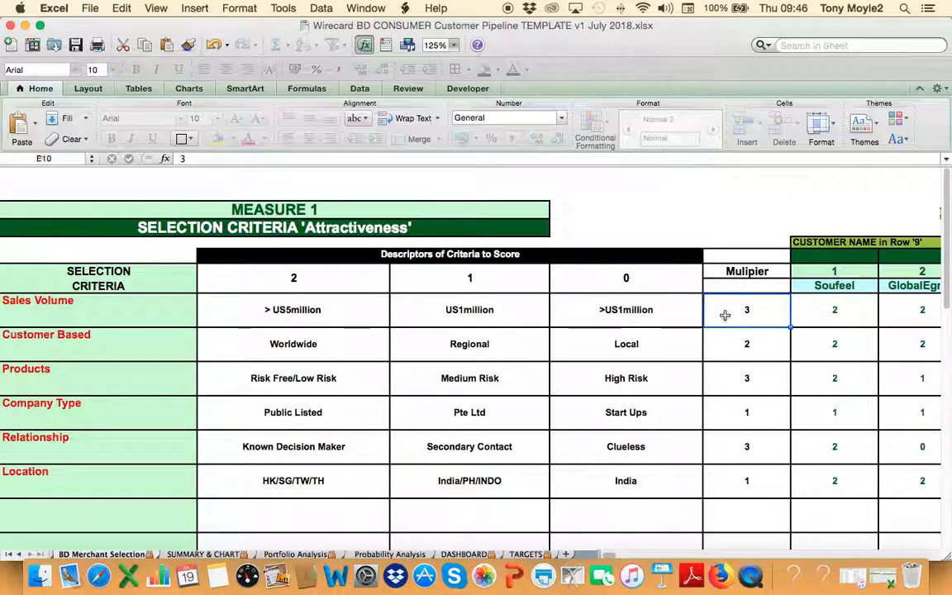
key("Left")
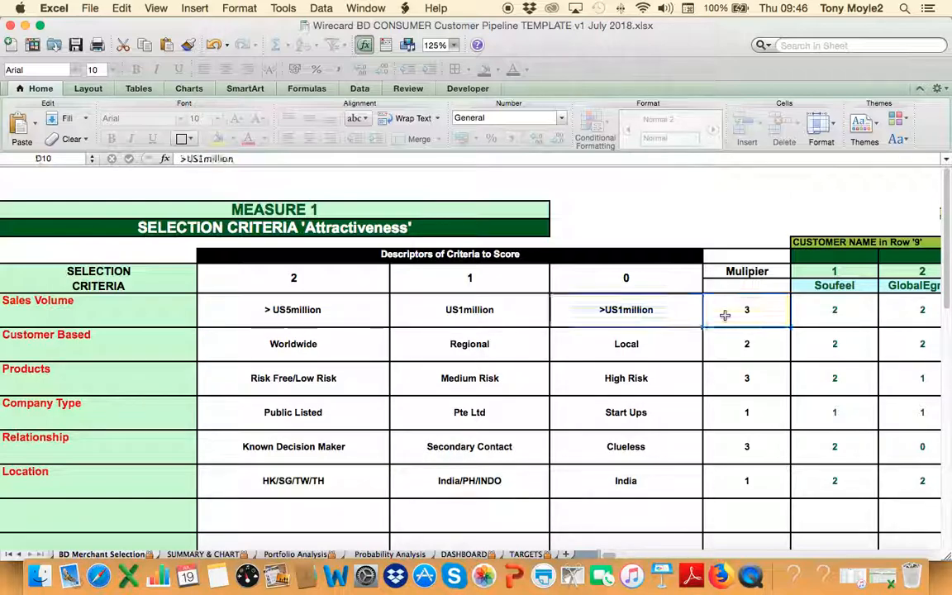
key("Right")
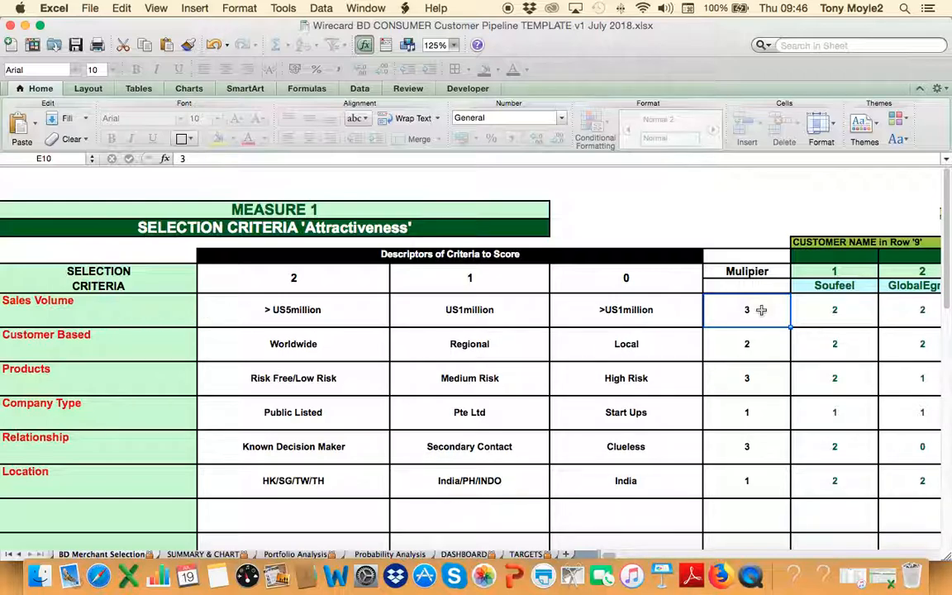
Review Soufeel's Sales Volume score and the customer names across row 9
left_click(816, 311)
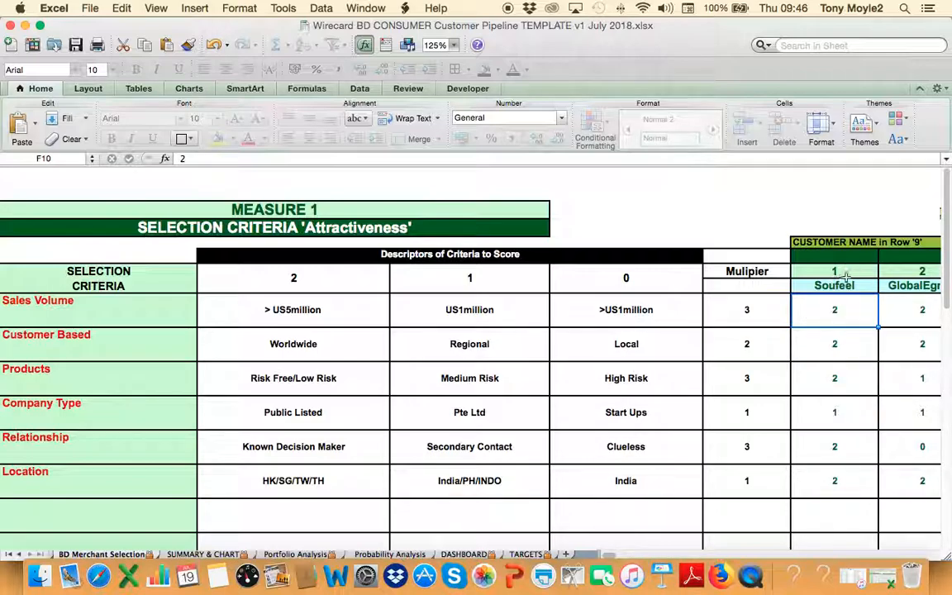
left_click(843, 286)
key("Right")
key("Right")
key("Right")
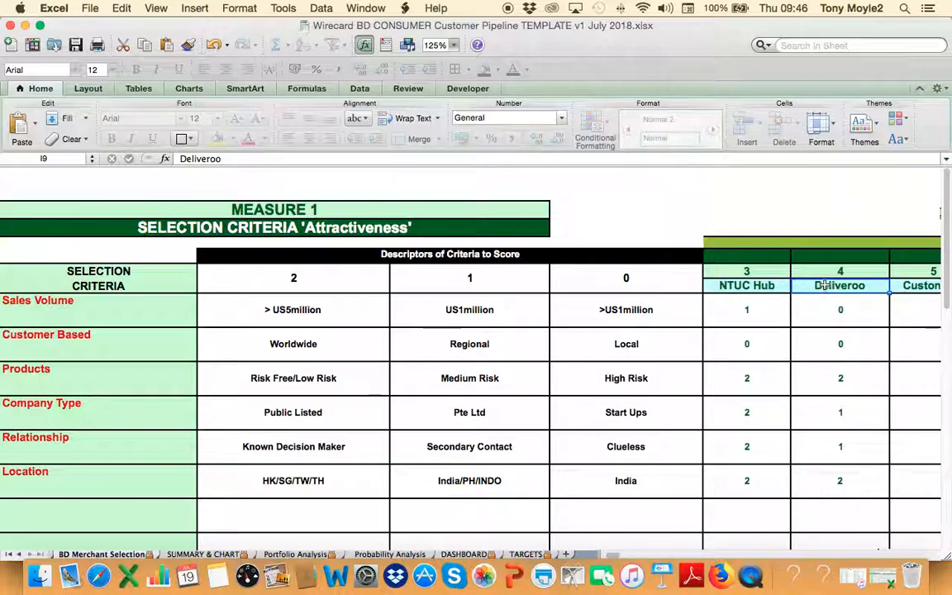
key("Left")
key("Left")
key("Left")
key("Right")
key("Right")
key("Right")
key("Right")
key("Right")
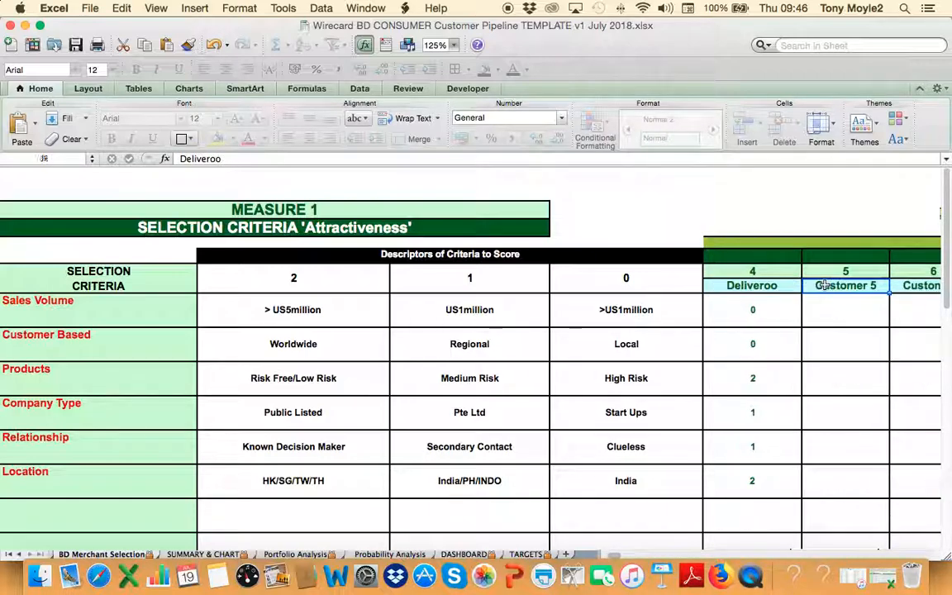
Replace the Customer 5 heading in cell J9 with InSell
key("Left")
key("Left")
left_click(824, 285)
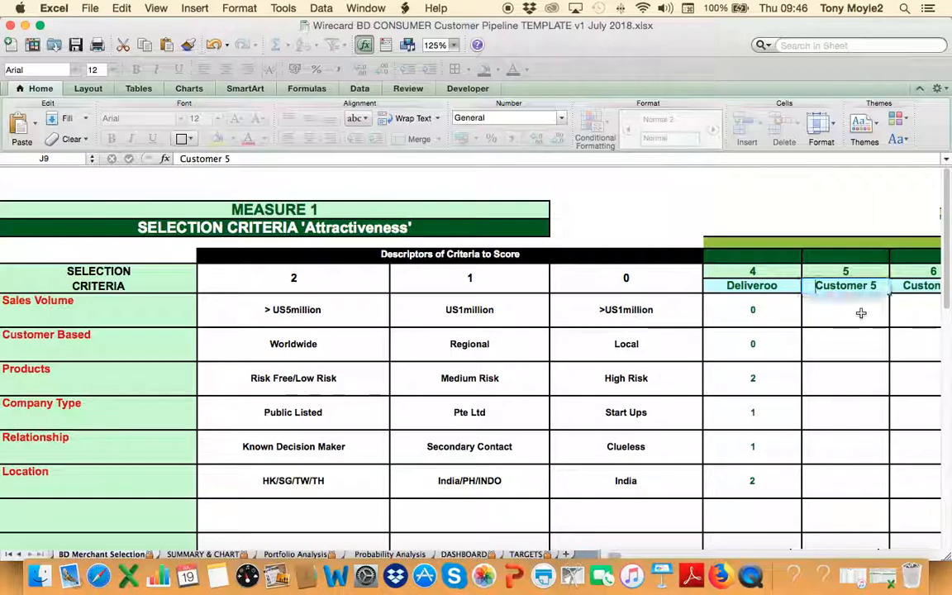
type("InSell")
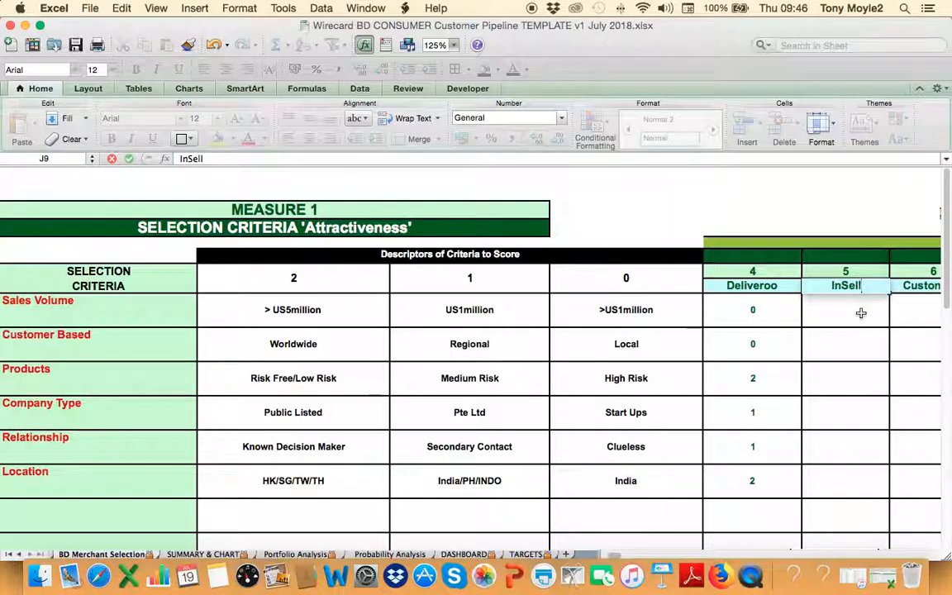
key("Return")
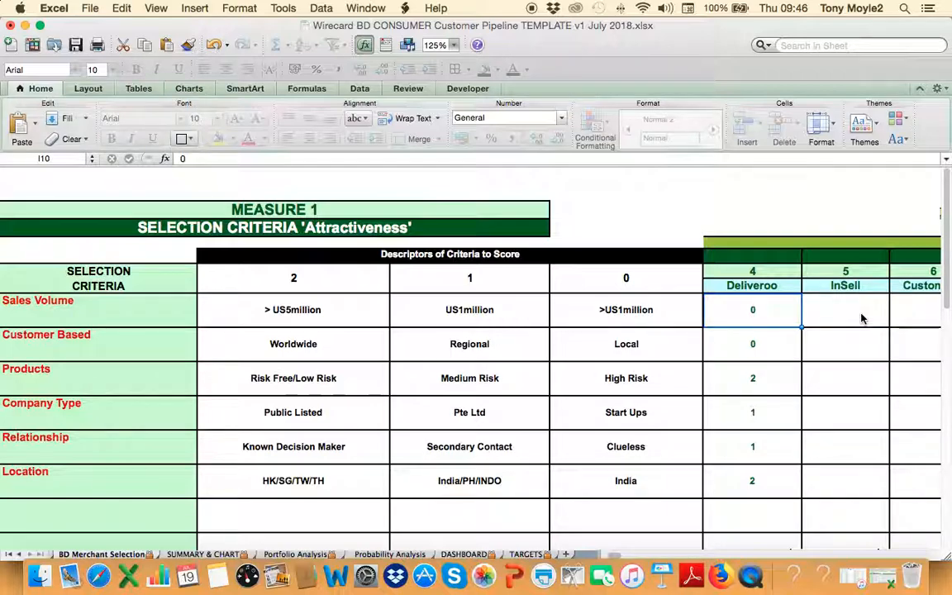
left_click(861, 319)
key("Up")
key("Left")
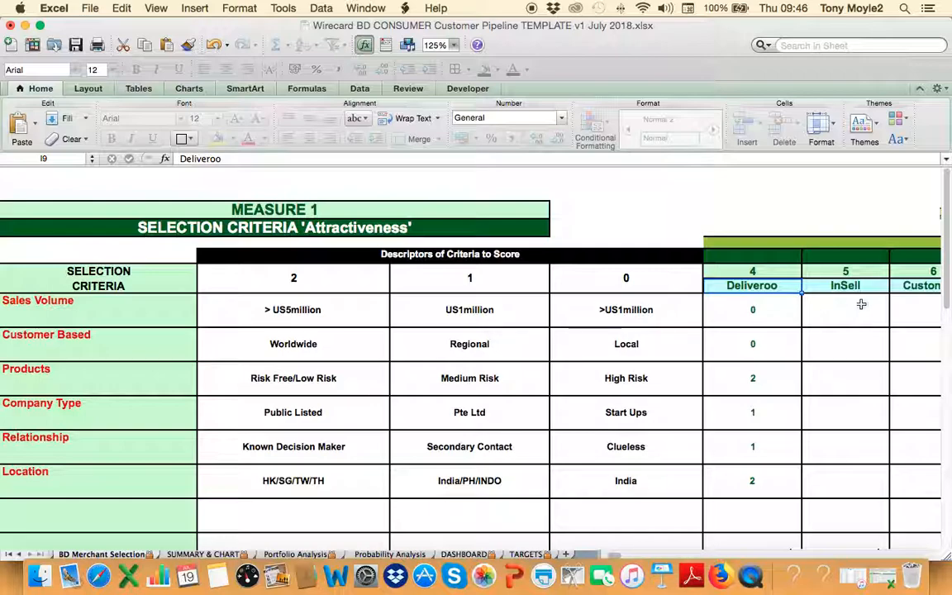
left_click(855, 285)
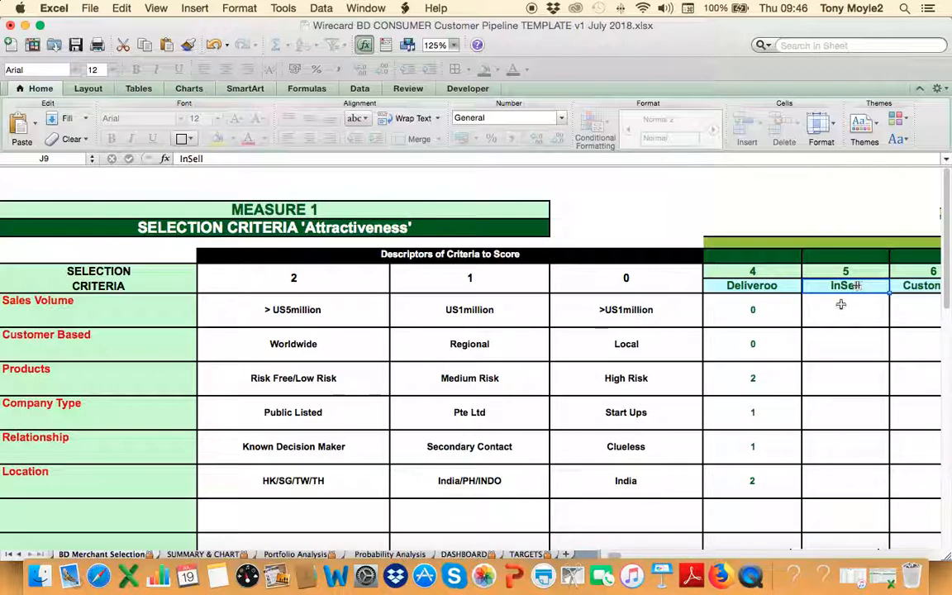
Score InSell 2 for Sales Volume, 1 for Customer Based and 0 for Products
left_click(838, 310)
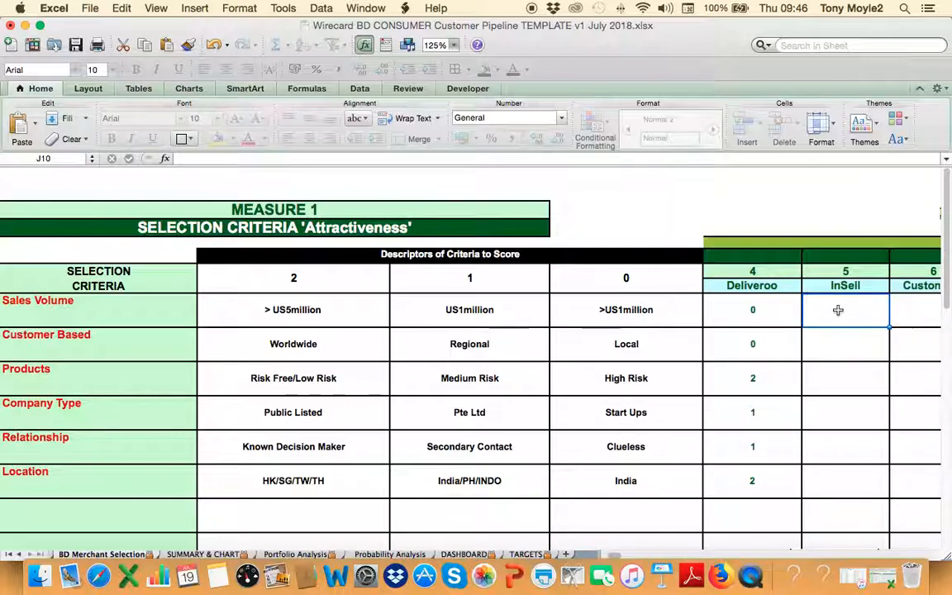
type("2")
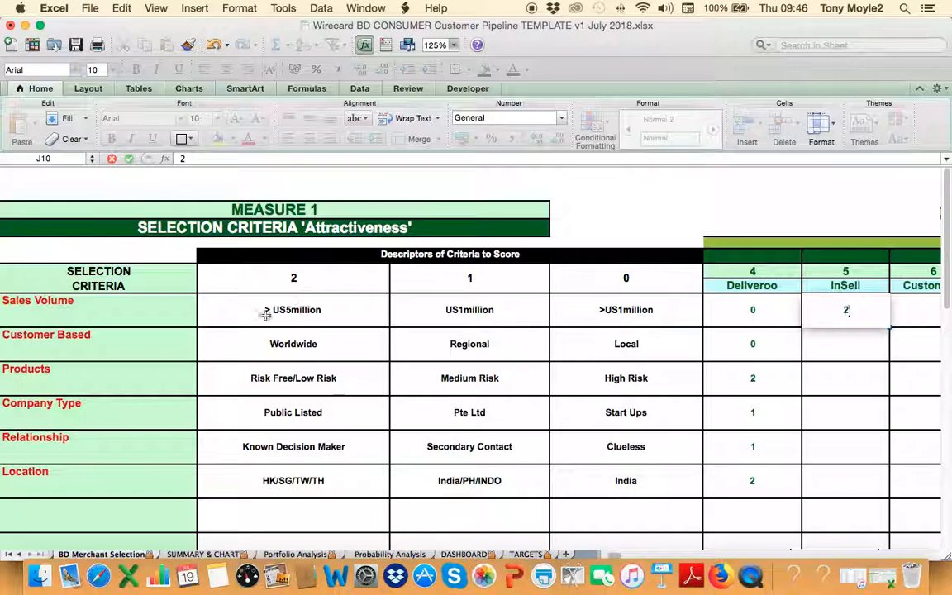
left_click(829, 353)
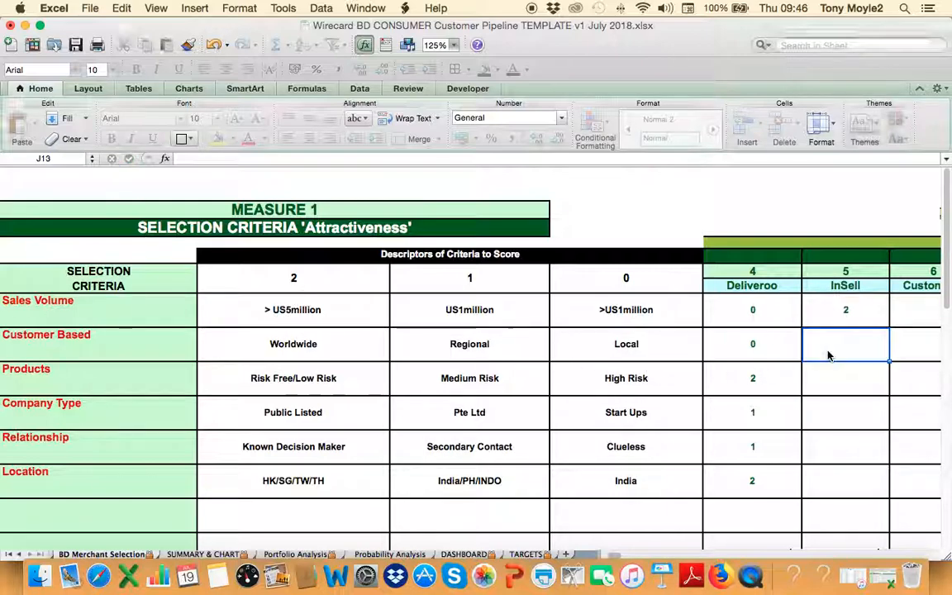
type("1")
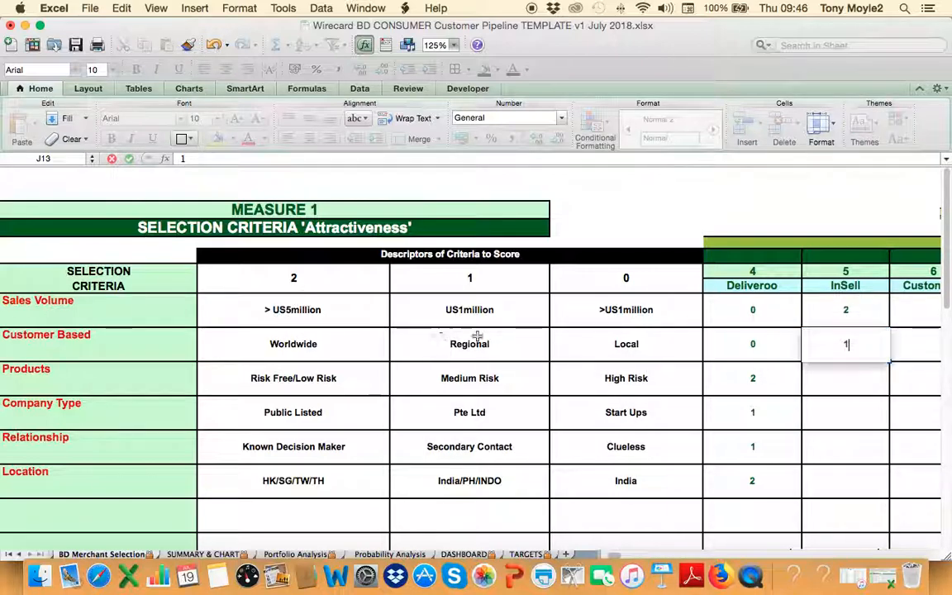
left_click(832, 376)
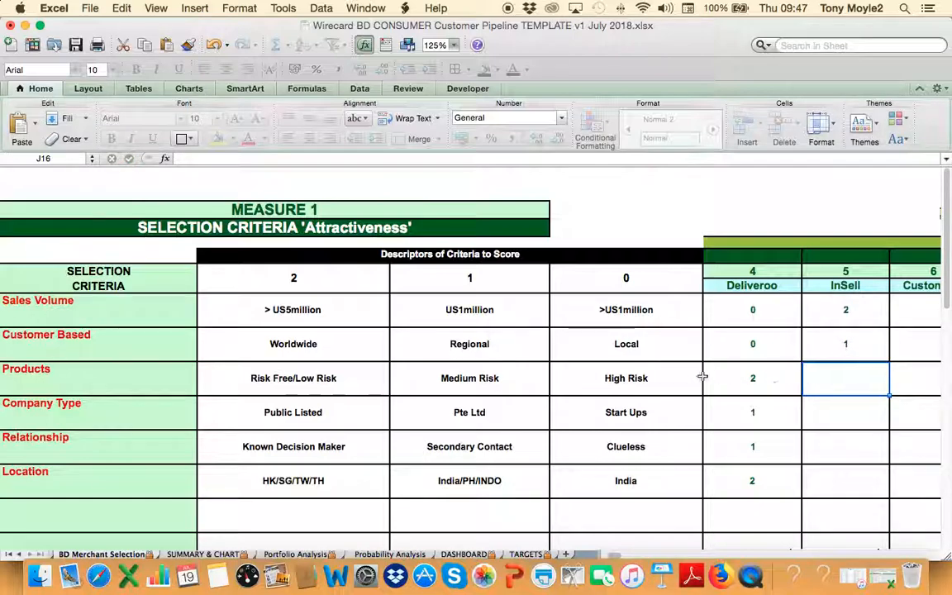
type("0")
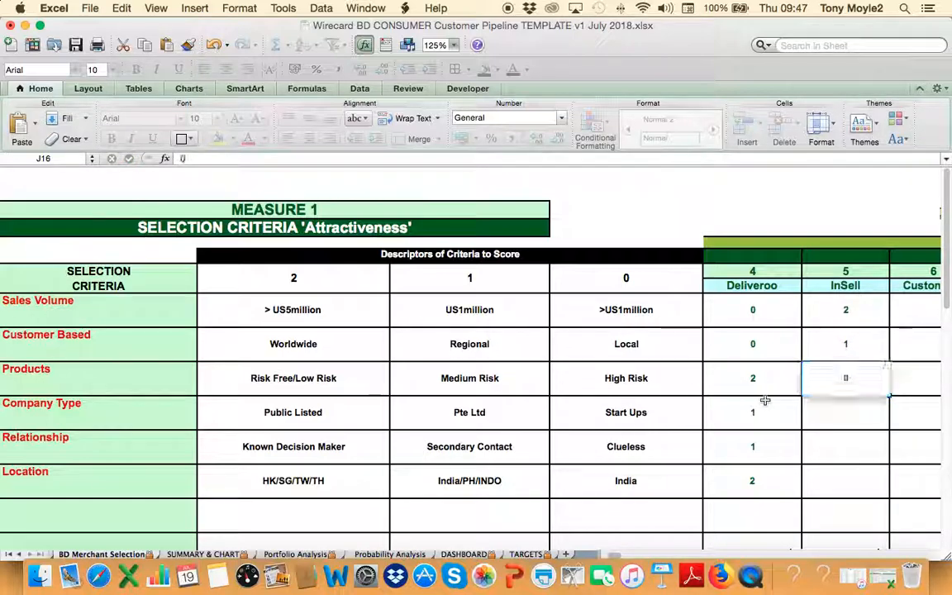
Score InSell 0 for Company Type, 2 for Relationship and 0 for Location
left_click(805, 402)
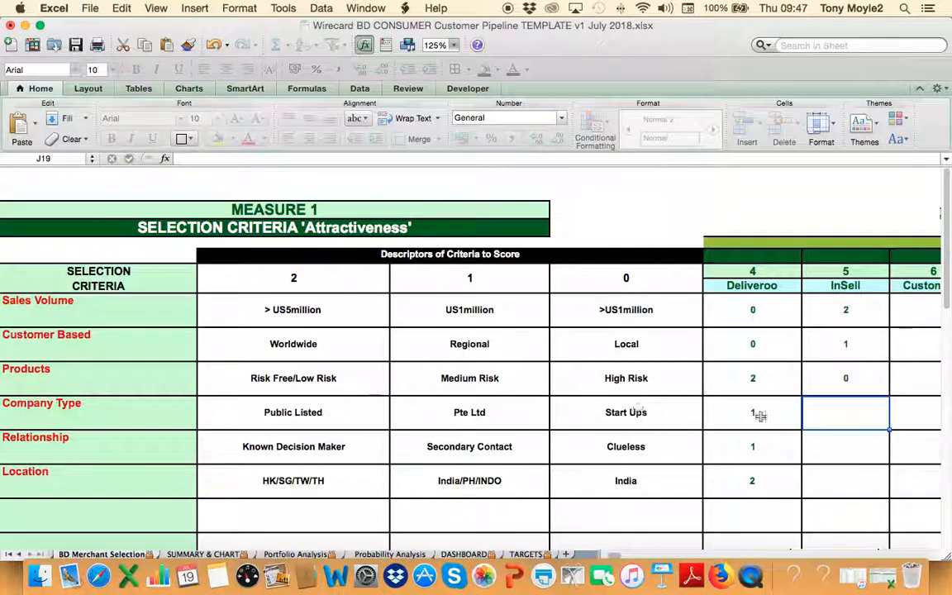
type("0")
key("Return")
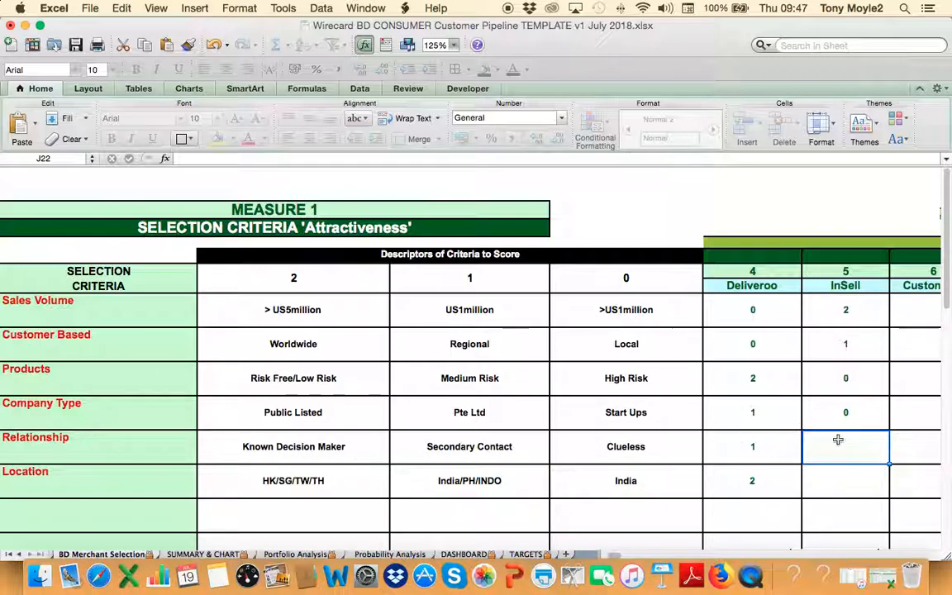
type("2")
key("Return")
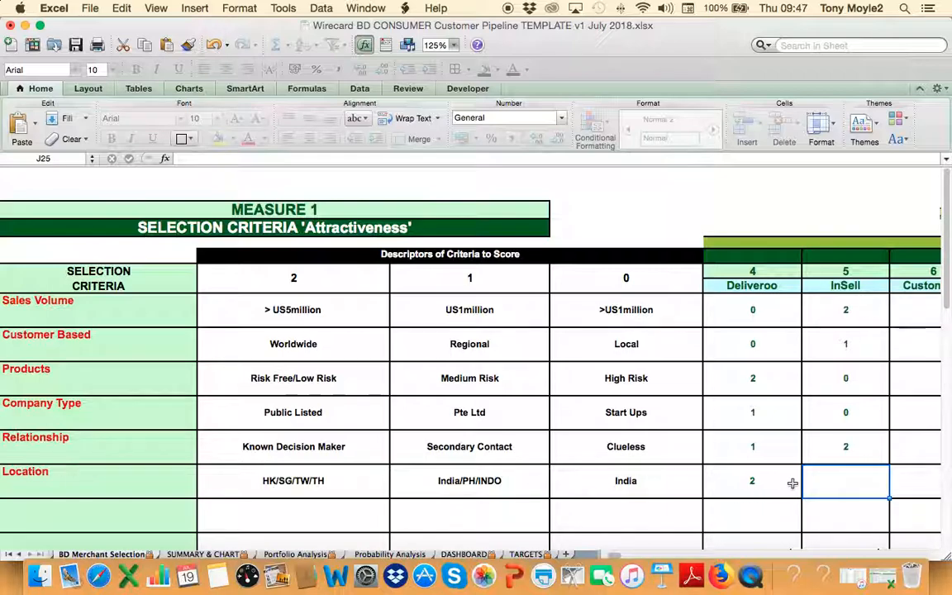
type("0")
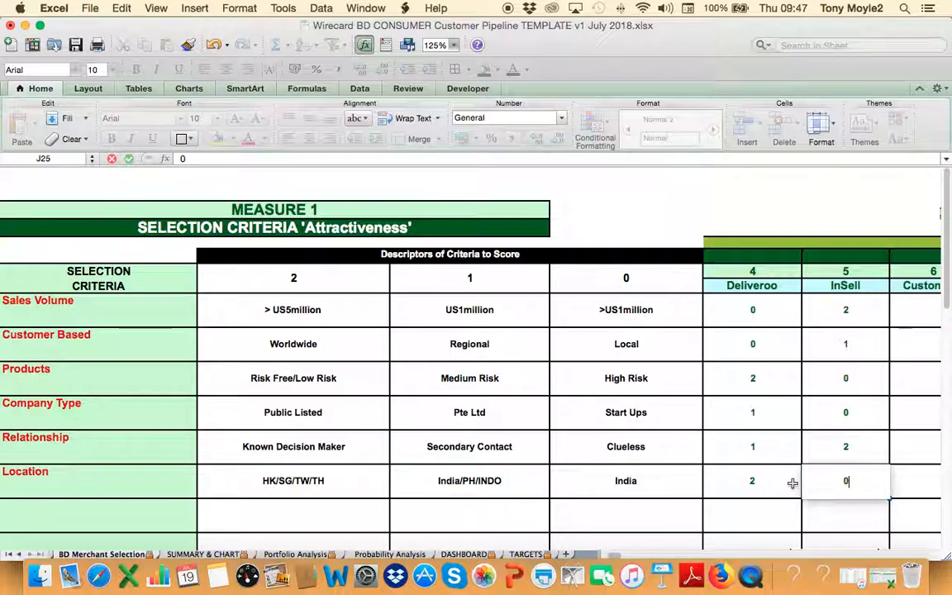
key("Return")
key("Up")
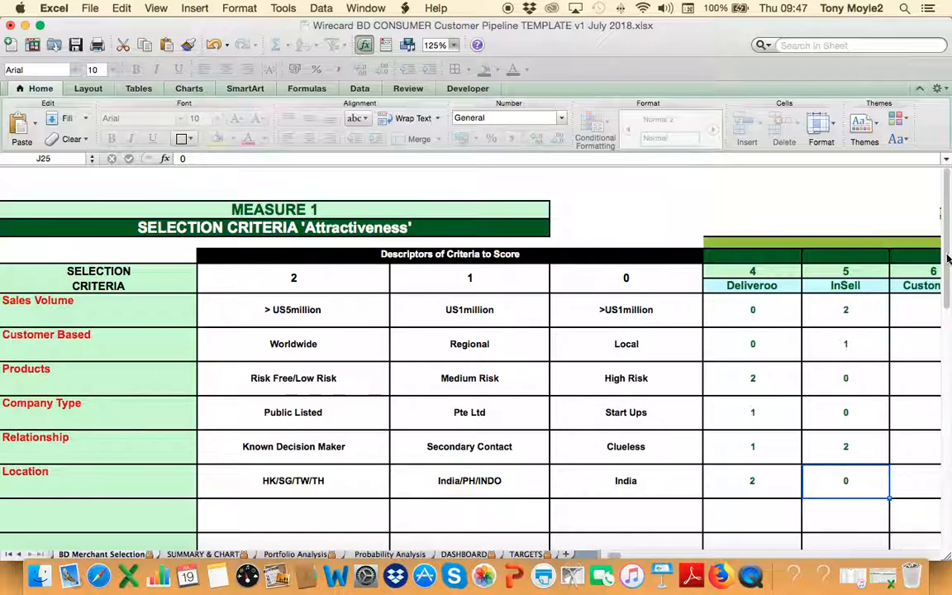
Check InSell's total in the TOTAL row at the end of the scoring table
scroll(942, 252, "down", 2)
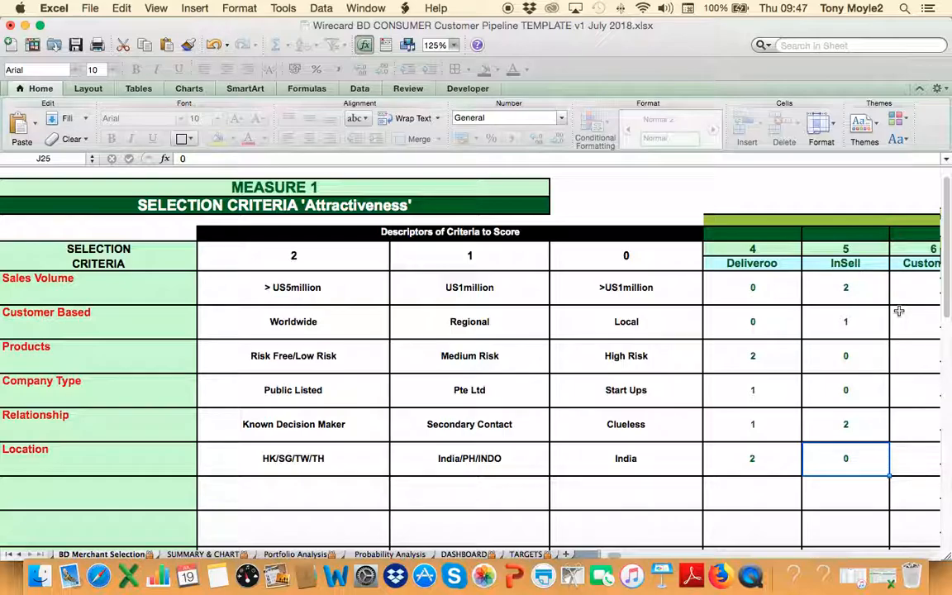
left_click(947, 286)
left_click_drag(947, 286, 940, 392)
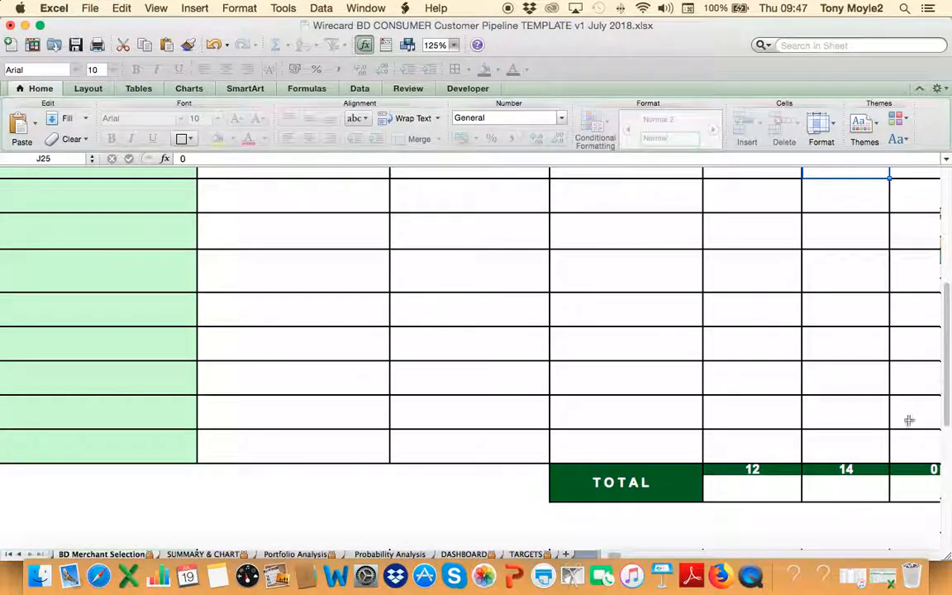
Inspect the formula behind InSell's total in J52, and return to the selection criteria descriptors
left_click(851, 471)
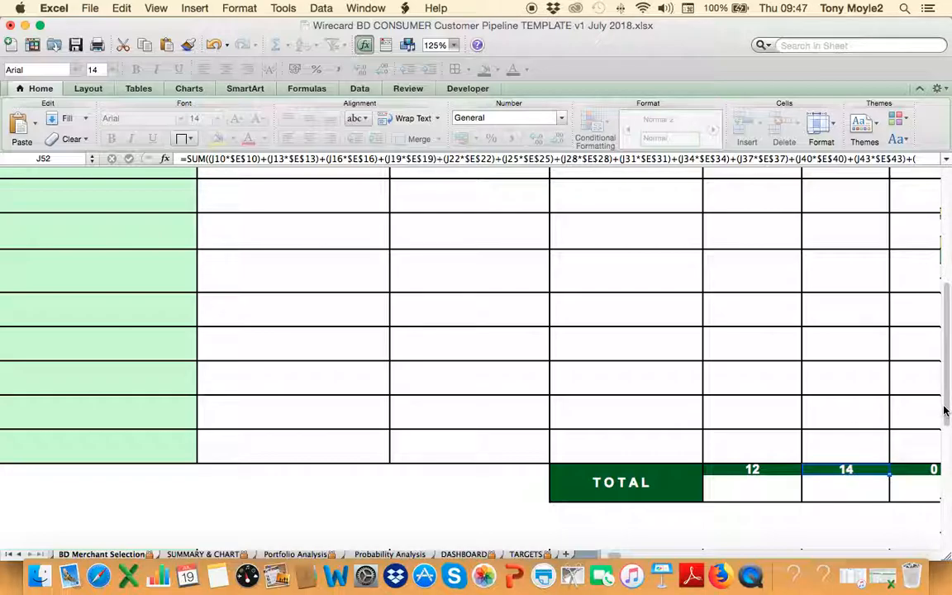
left_click_drag(946, 410, 937, 319)
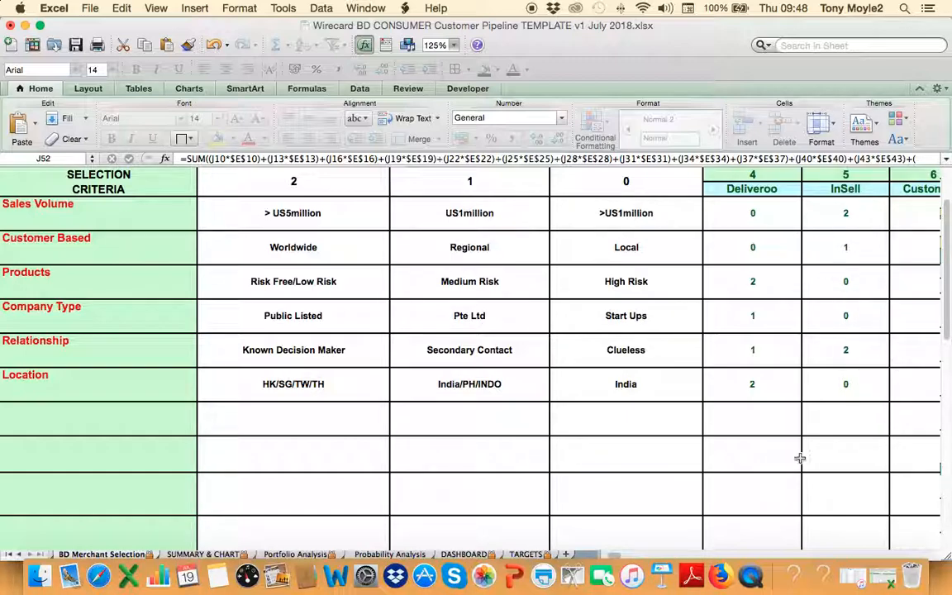
scroll(579, 550, "left", 5)
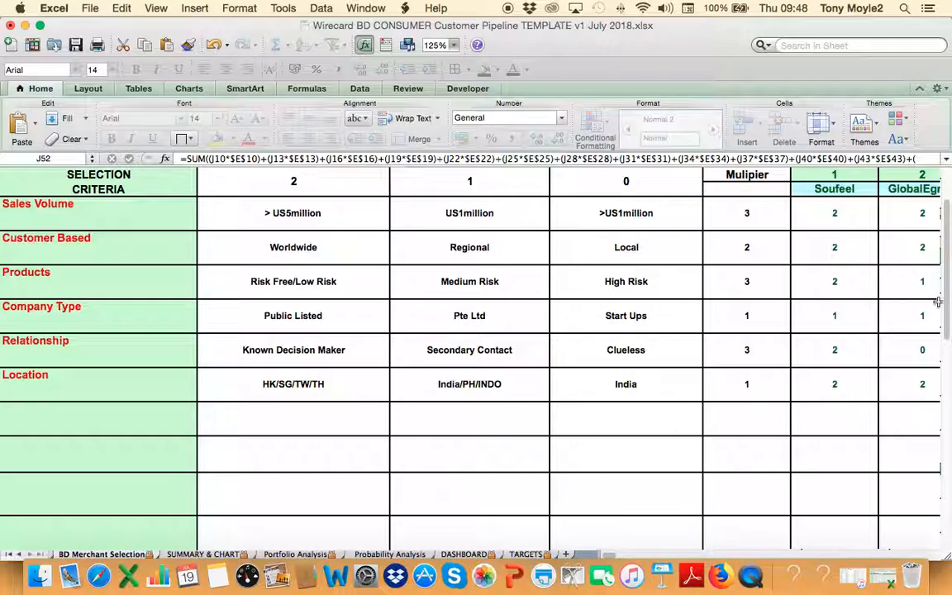
left_click_drag(944, 303, 910, 279)
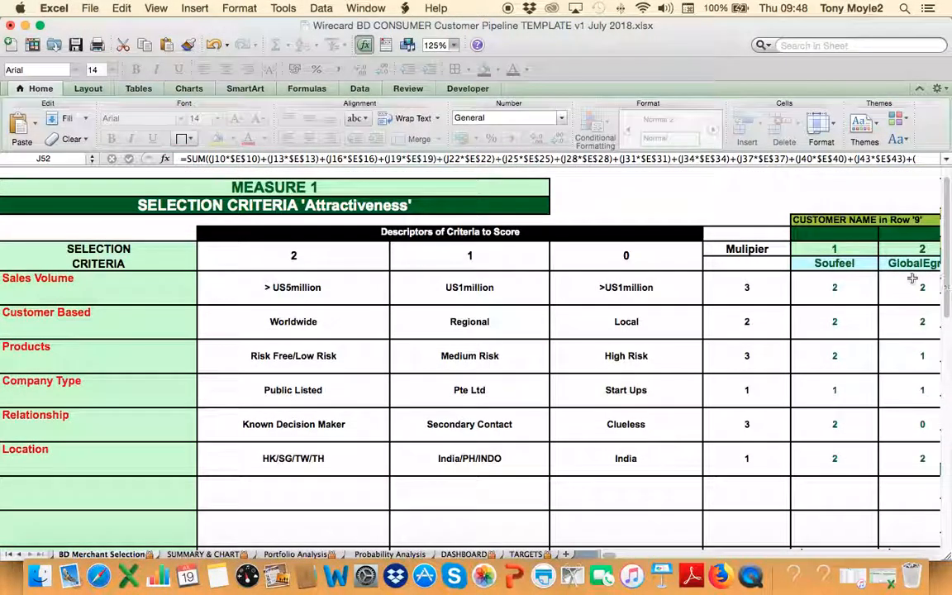
Clear the Sales Volume descriptor for score 2, and undo the deletion
left_click(360, 290)
key("BackSpace")
key("Return")
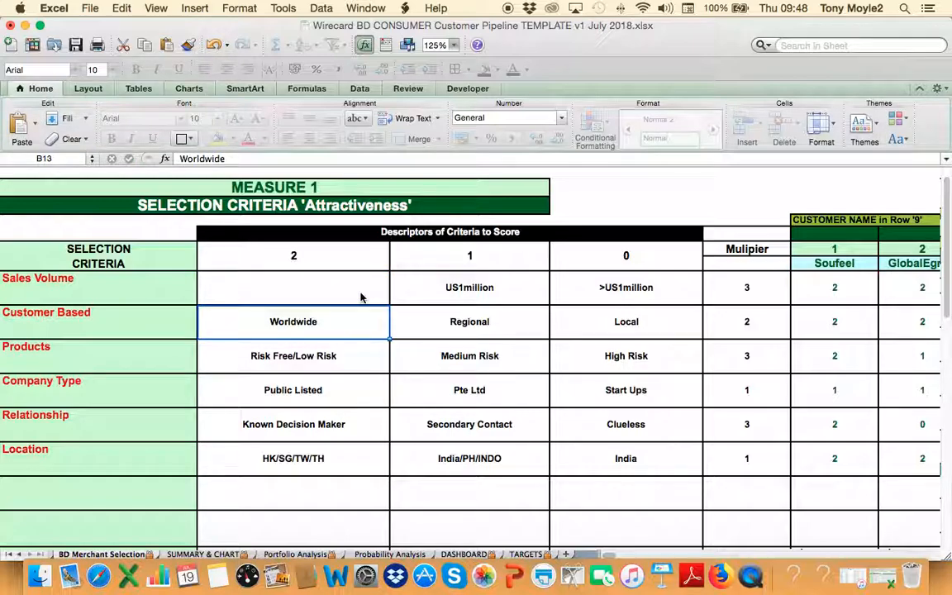
left_click(211, 45)
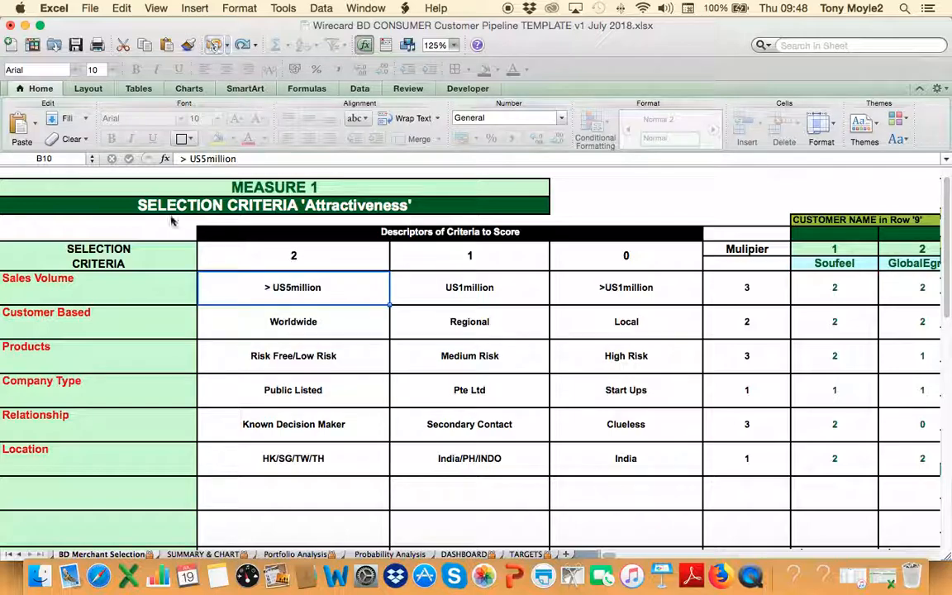
Add a selection criterion named Number Countries Operated in, in the first empty row below Location
left_click(106, 499)
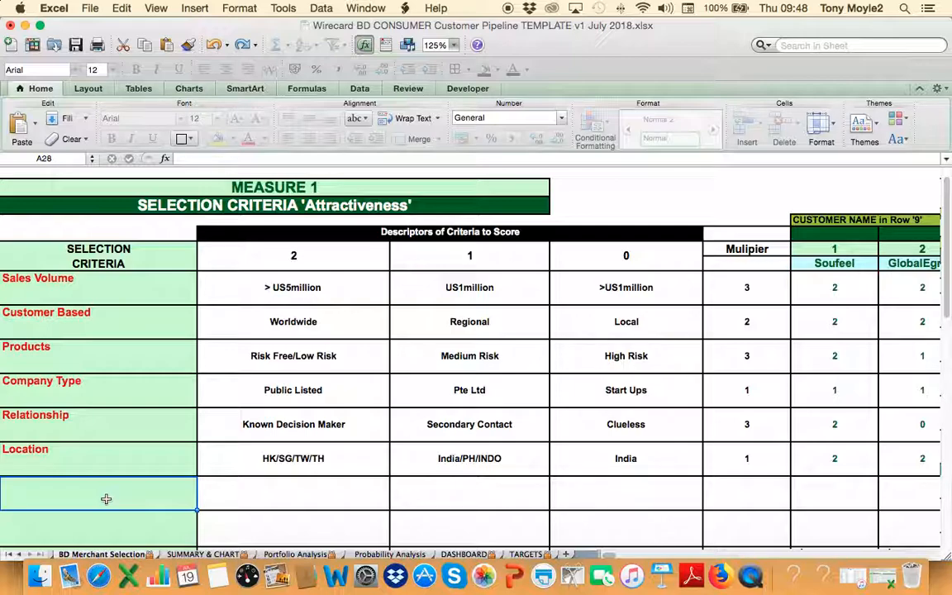
type("Number")
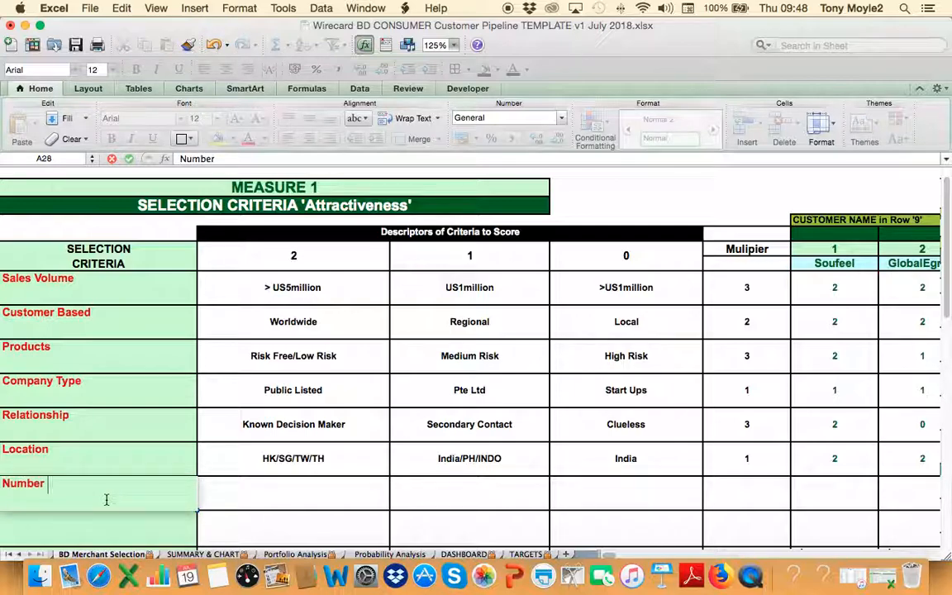
type(" Countrue")
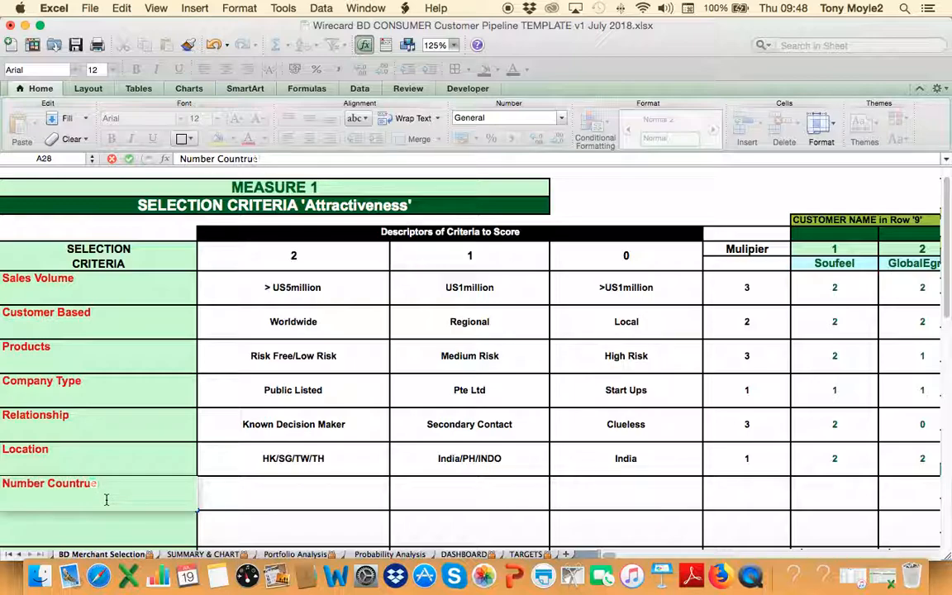
type("s Opera")
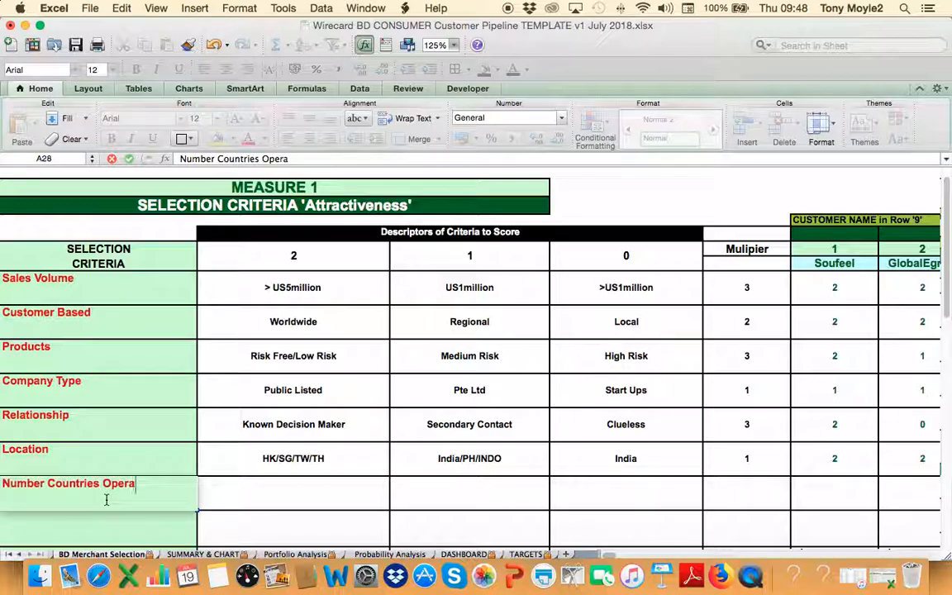
type("ted in")
key("Return")
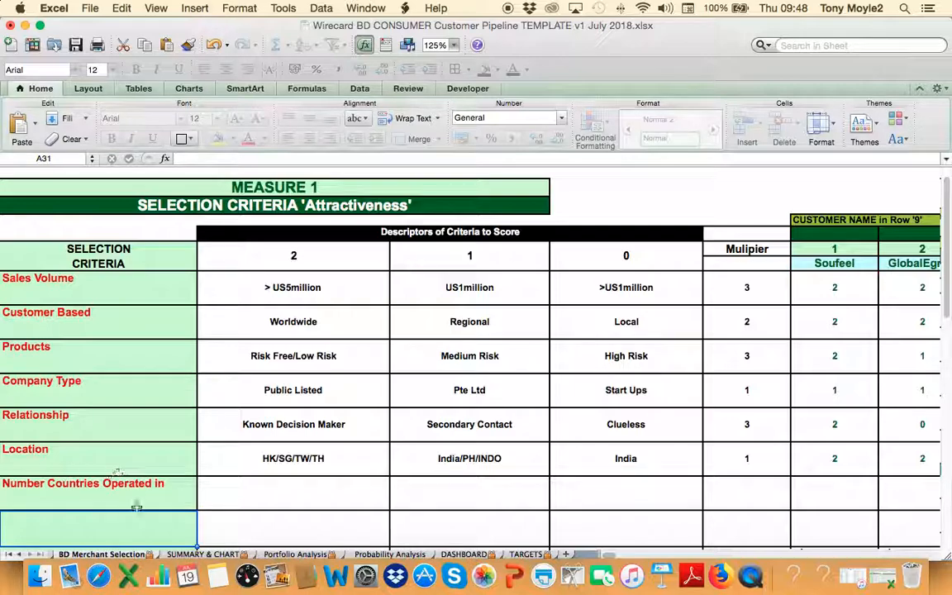
Fill in the new criterion's descriptors as 5 for score 2, 4 TO 2 for score 1 and 1 for score 0, with multiplier 2
left_click(261, 500)
type("5")
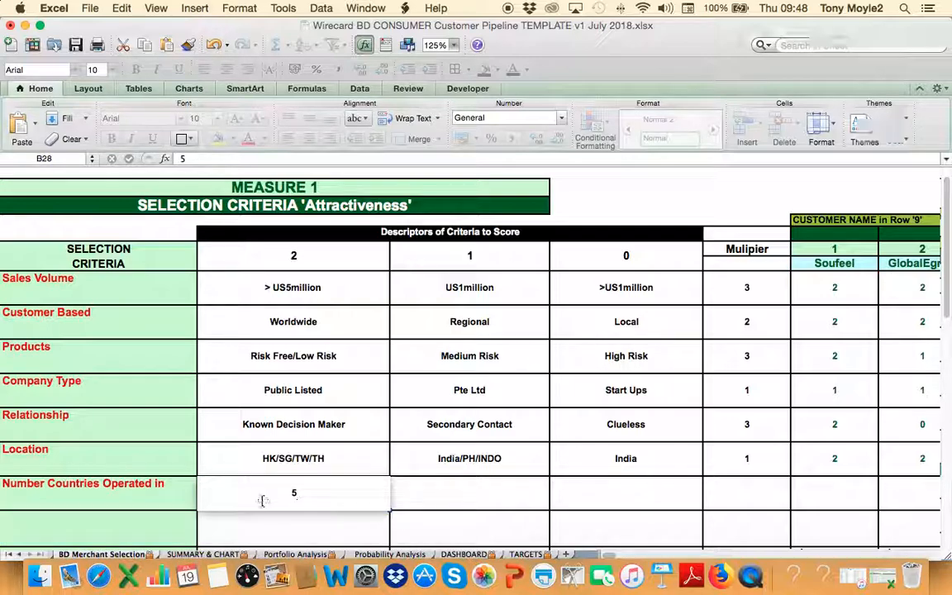
key("Tab")
type("4-")
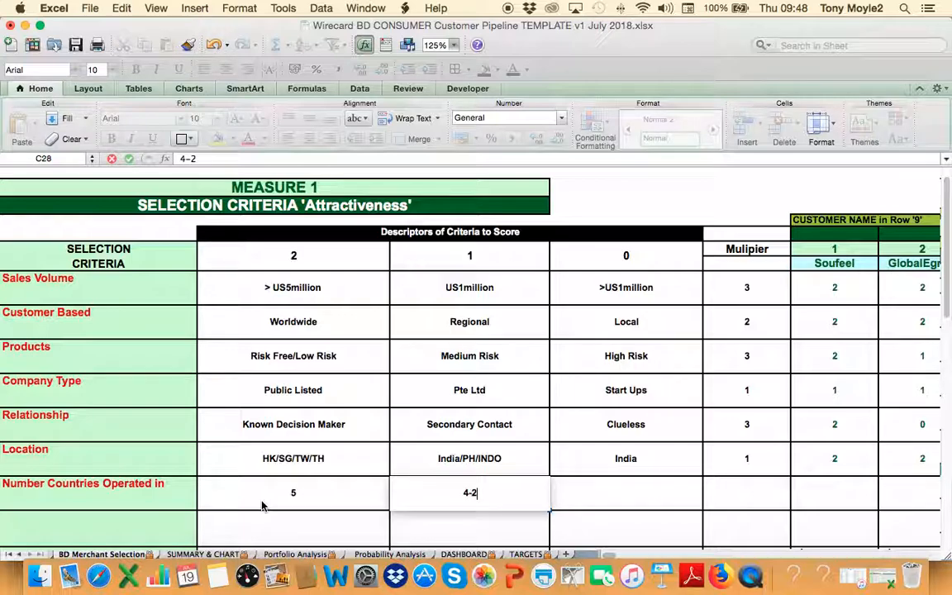
key("Tab")
key("Left")
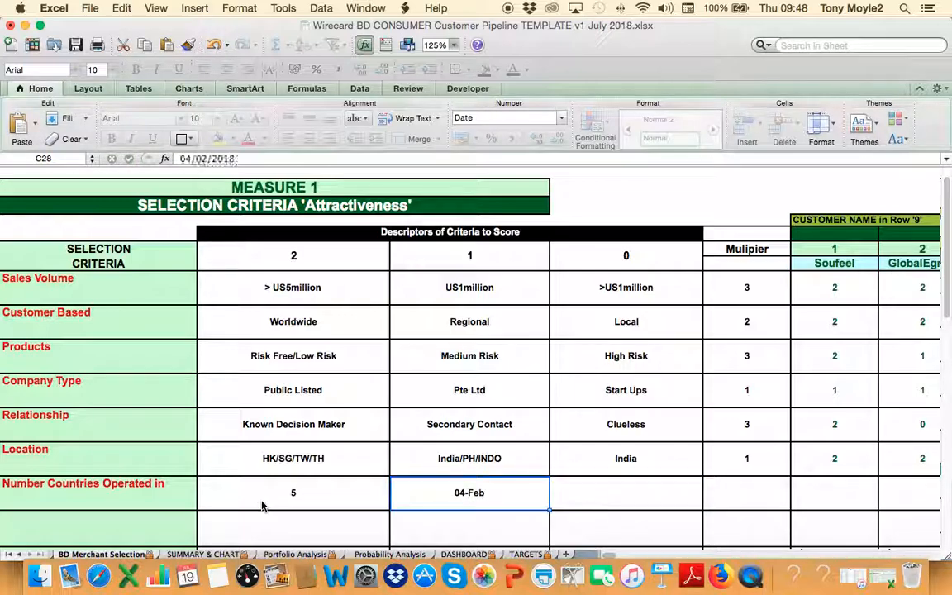
type("4 TO 2")
key("Tab")
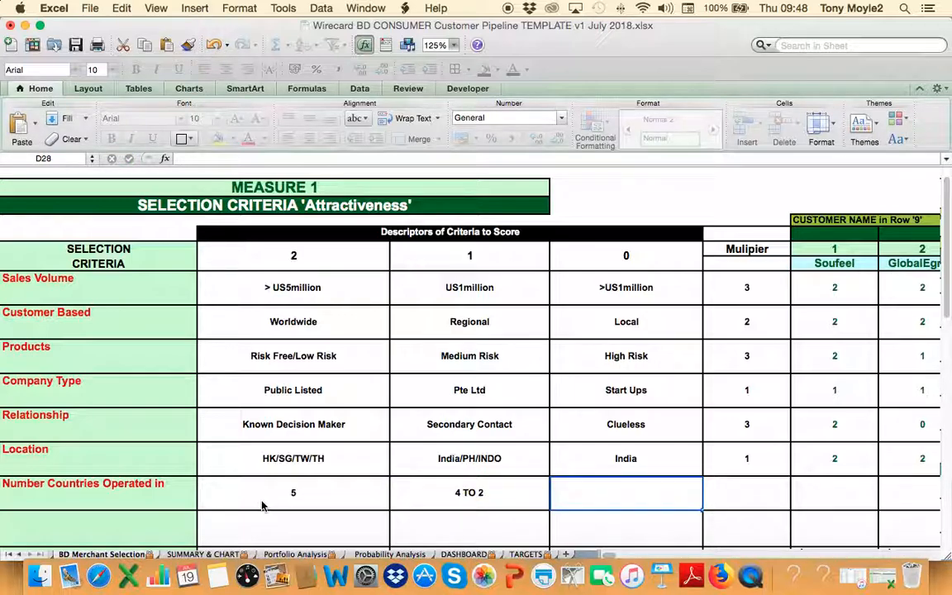
type("1")
key("Tab")
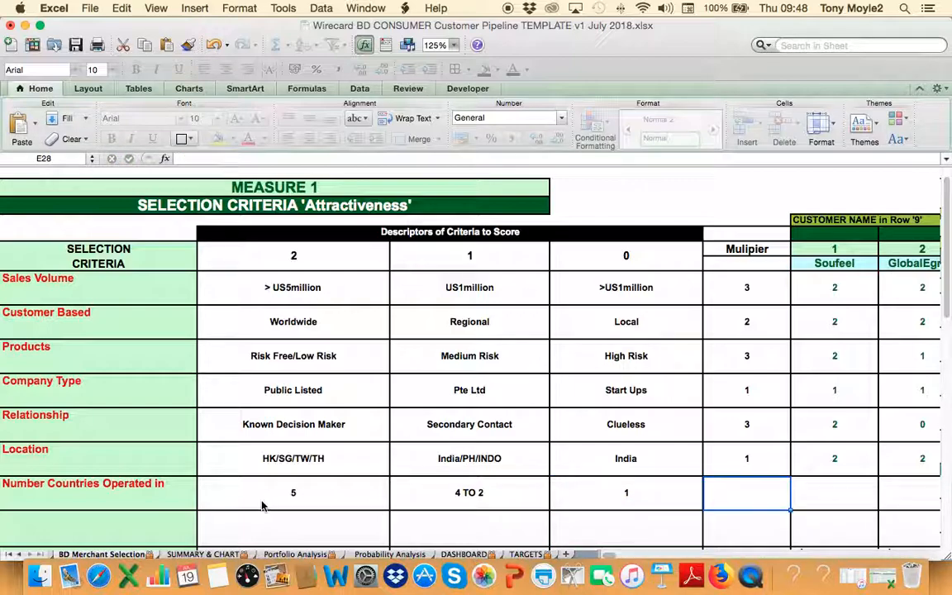
type("2")
Try to delete Soufeel's total formula in cell F52
left_click_drag(945, 298, 944, 403)
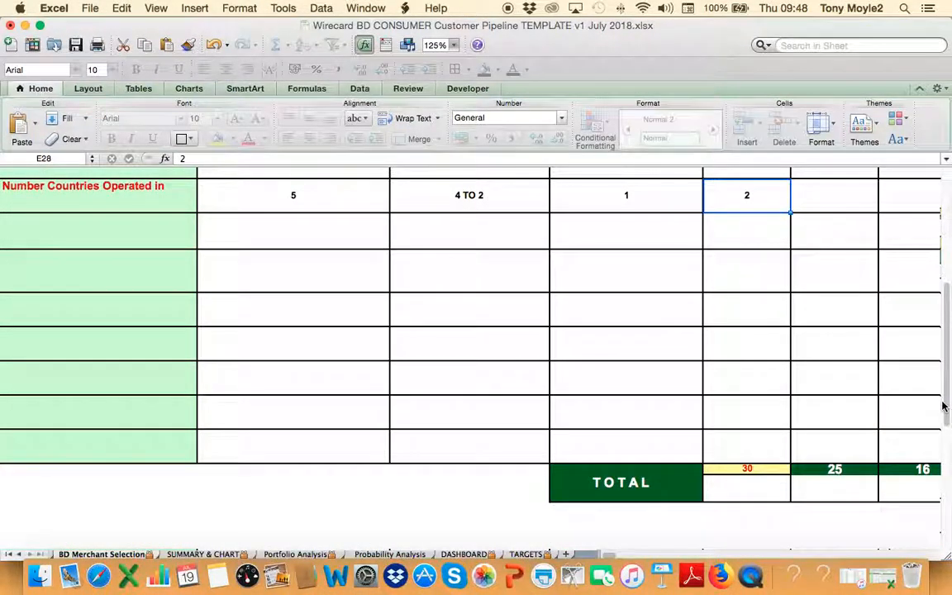
left_click(847, 468)
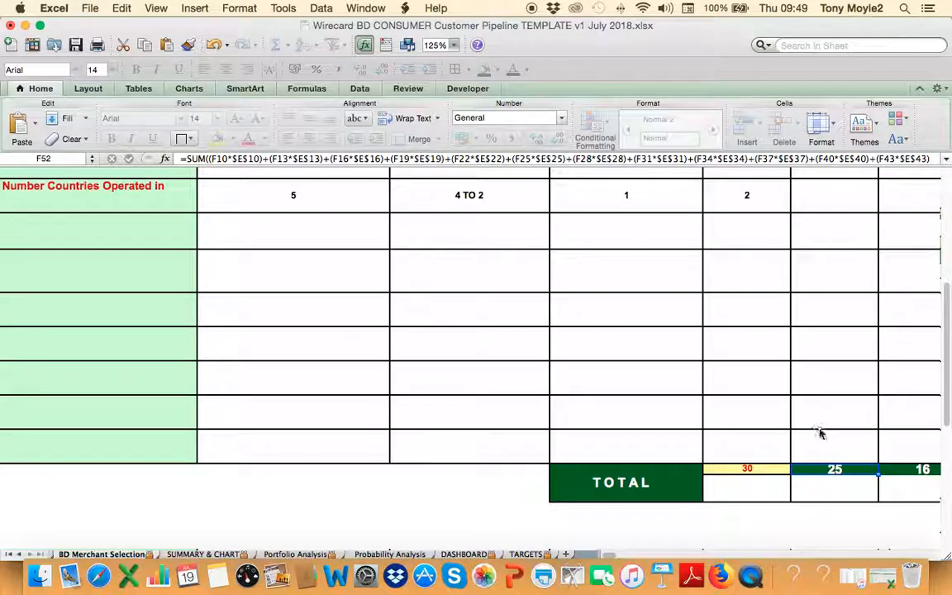
key("Delete")
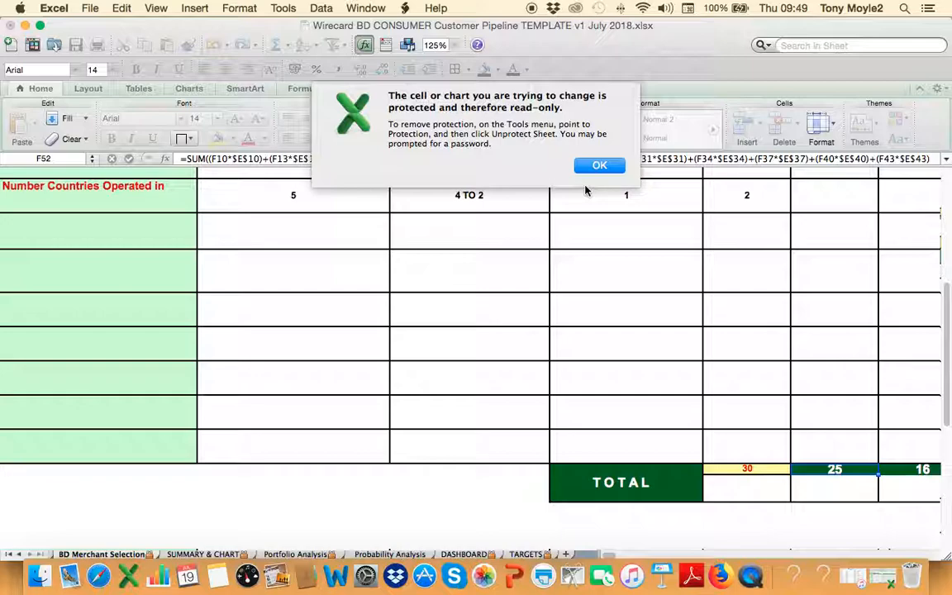
left_click(602, 170)
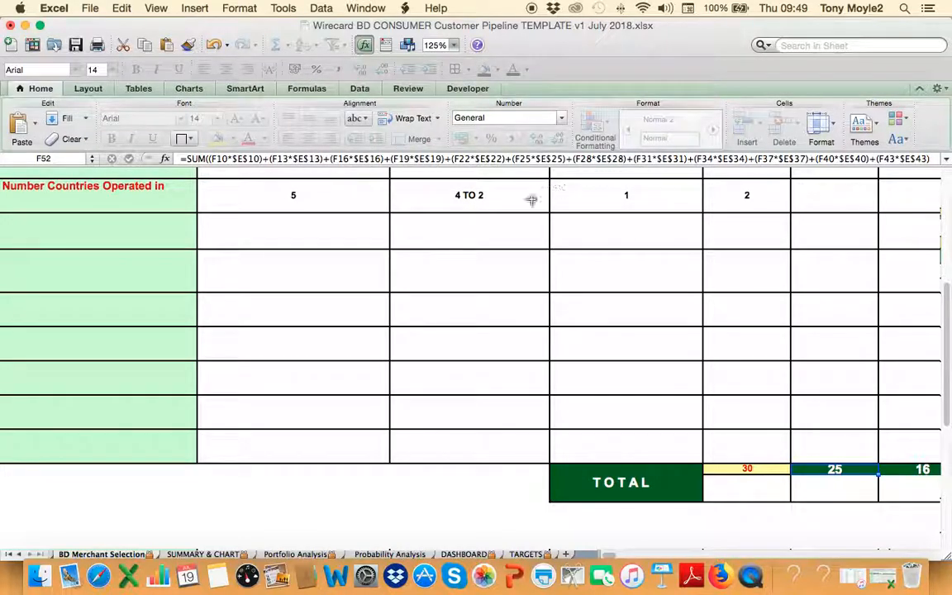
Open the SUMMARY & CHART sheet, select InSell's customer entry, and set the zoom to 125%
left_click_drag(948, 334, 944, 208)
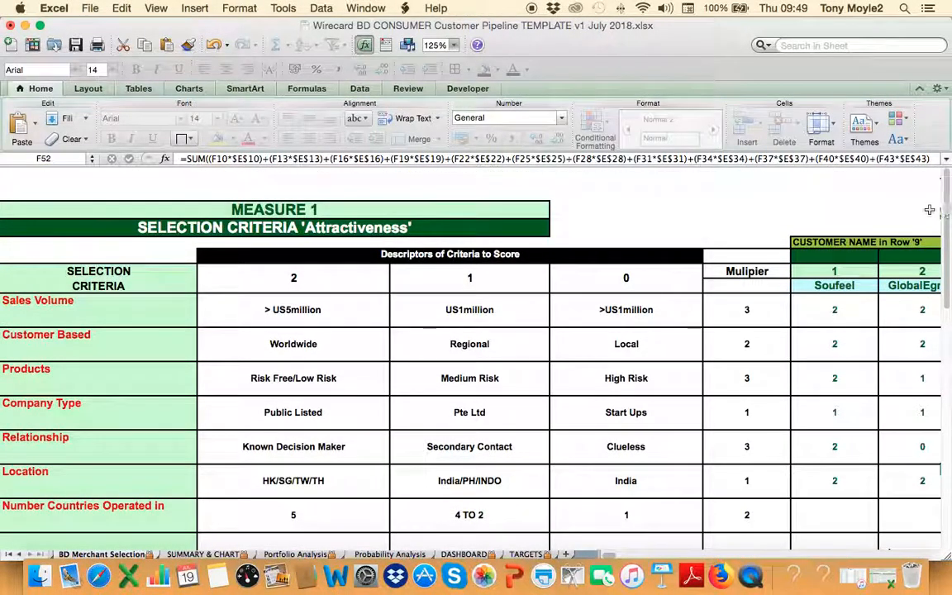
left_click(198, 554)
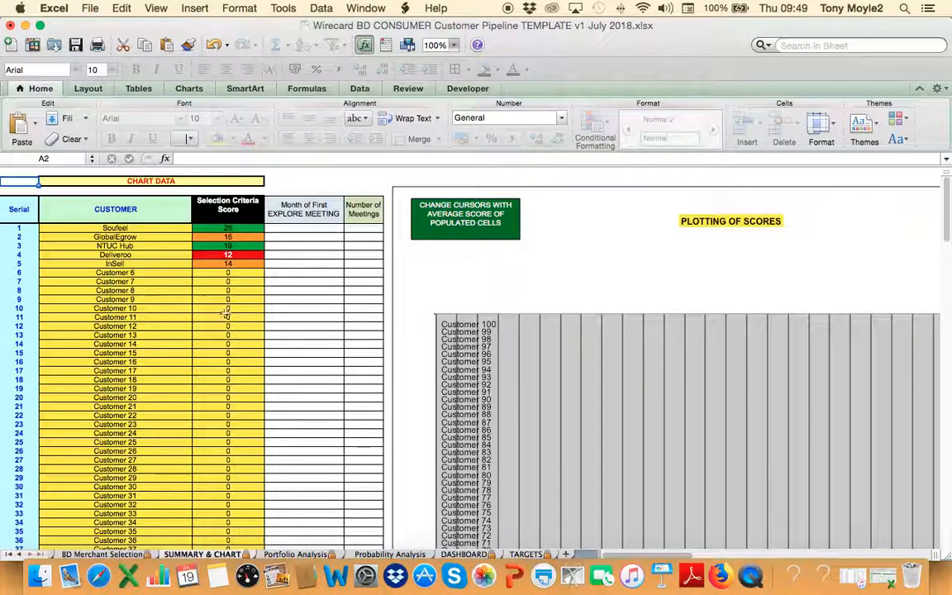
left_click(160, 264)
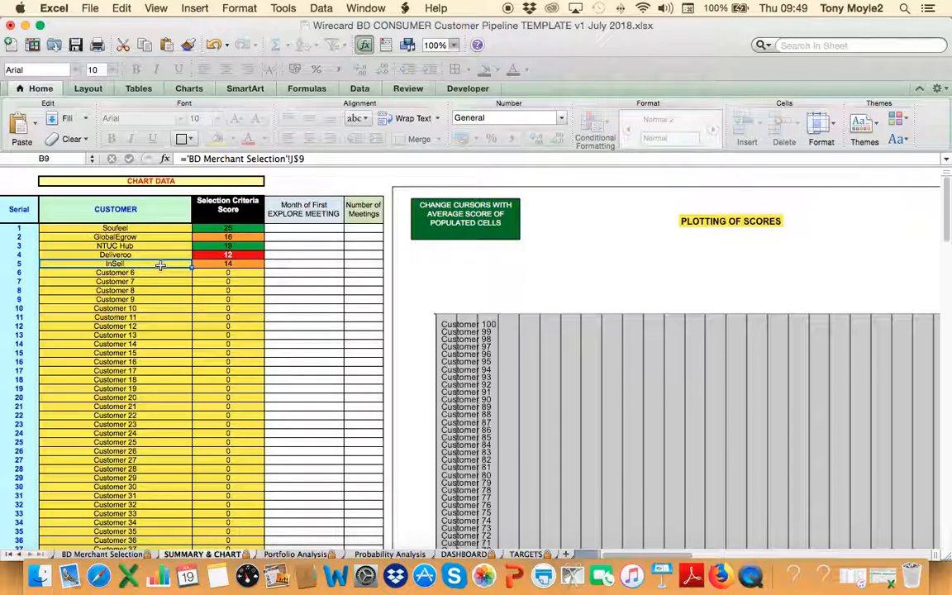
left_click(453, 45)
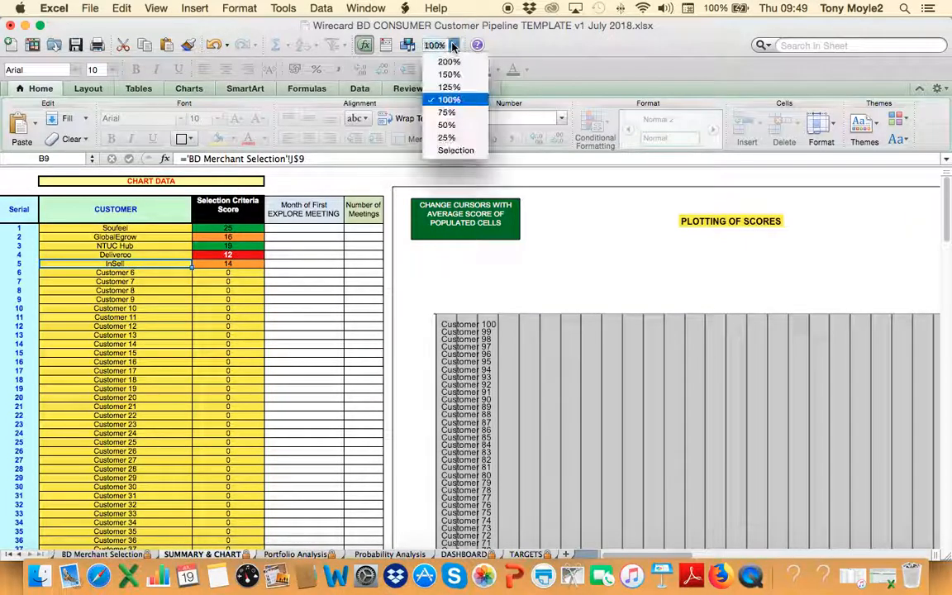
left_click(450, 87)
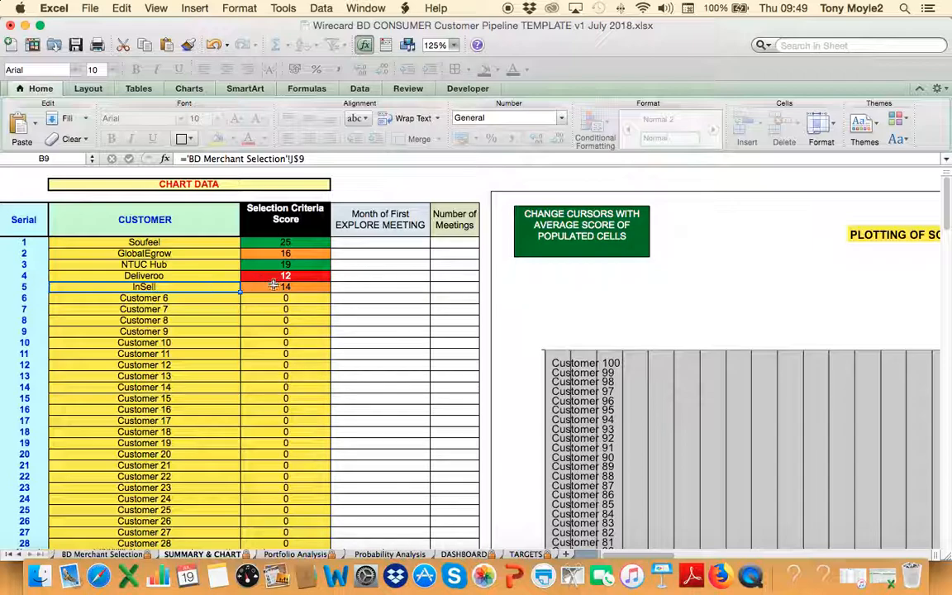
Inspect the Selection Criteria Score cells for InSell, Deliveroo and Soufeel
left_click(272, 287)
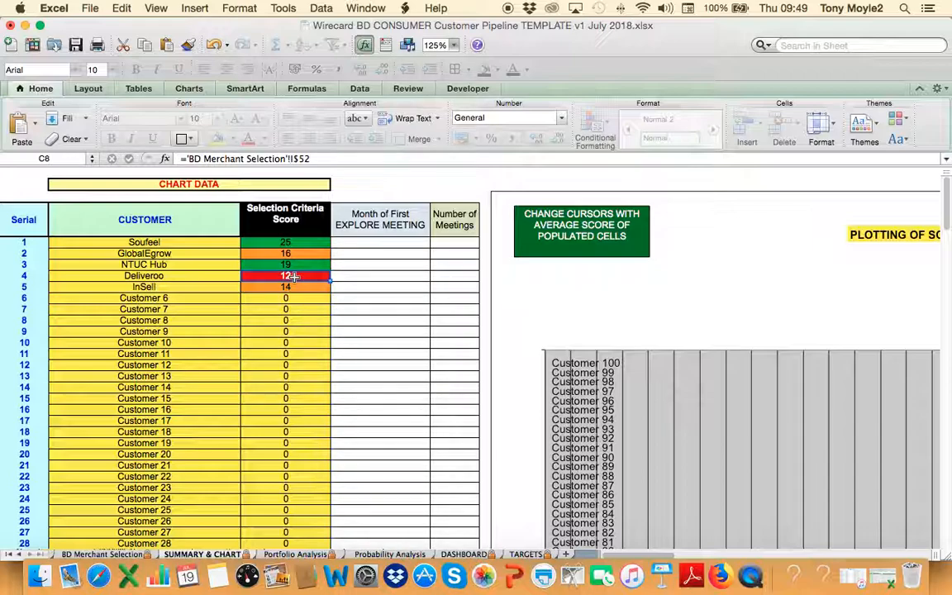
left_click(293, 277)
left_click(299, 242)
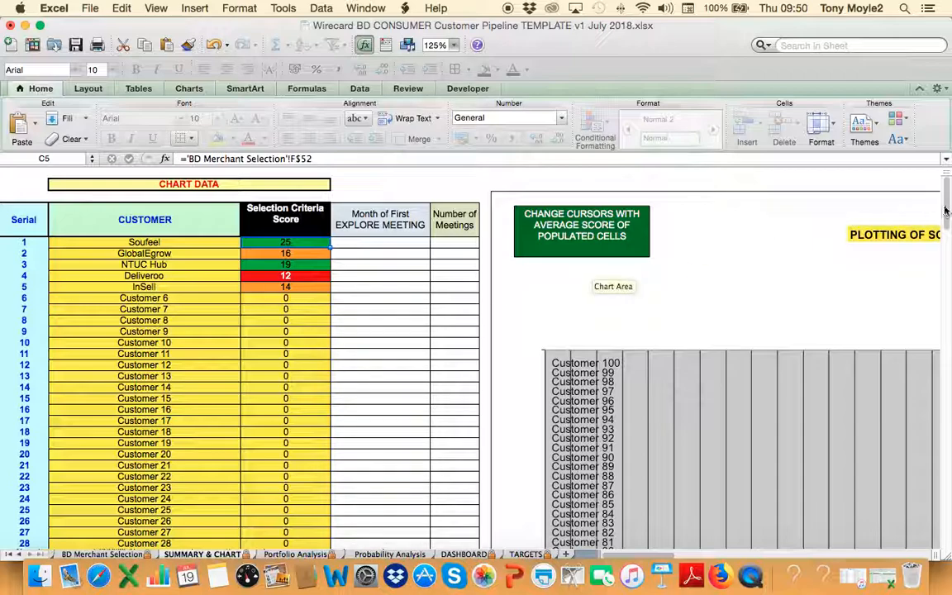
Examine the average and maximum score rows at the end of the customer list
left_click_drag(945, 206, 937, 357)
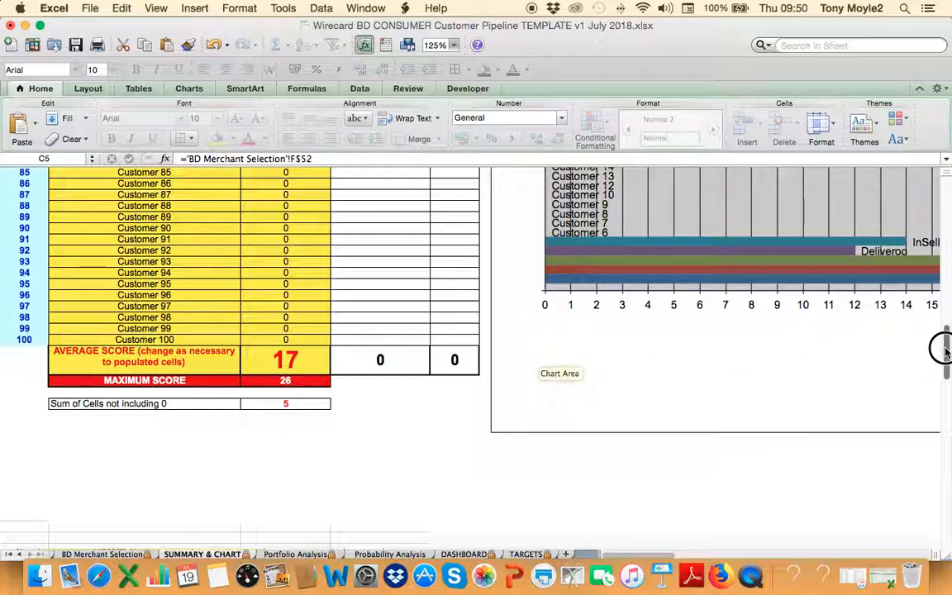
left_click_drag(945, 350, 943, 196)
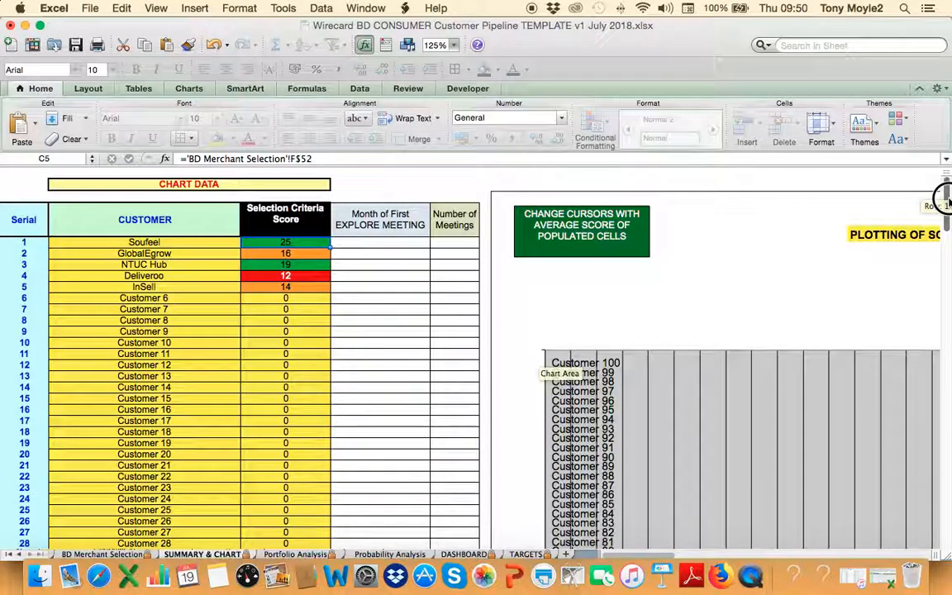
left_click_drag(941, 201, 876, 353)
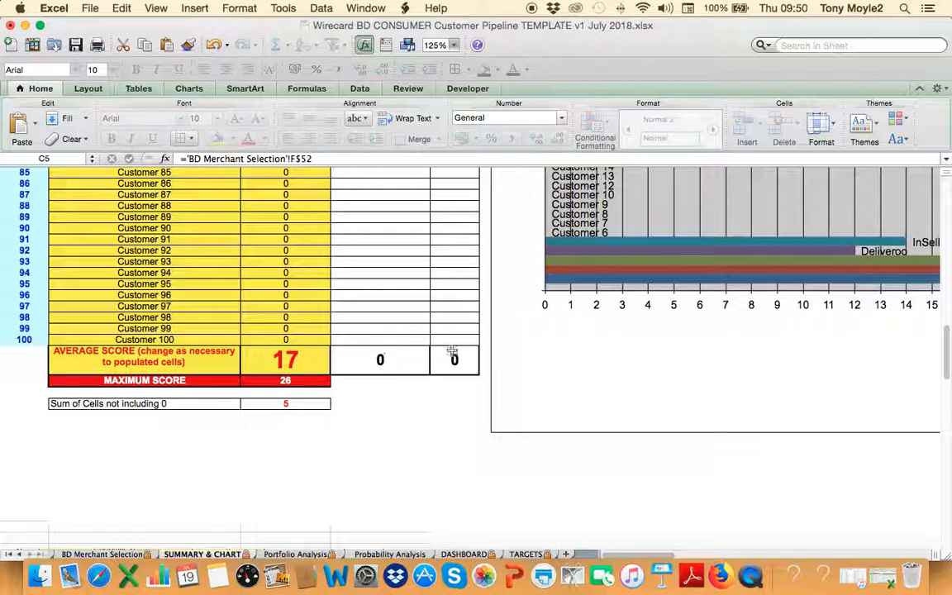
Compare the bars of the five scored customers in the score plot
left_click_drag(636, 557, 647, 552)
mouse_move(660, 259)
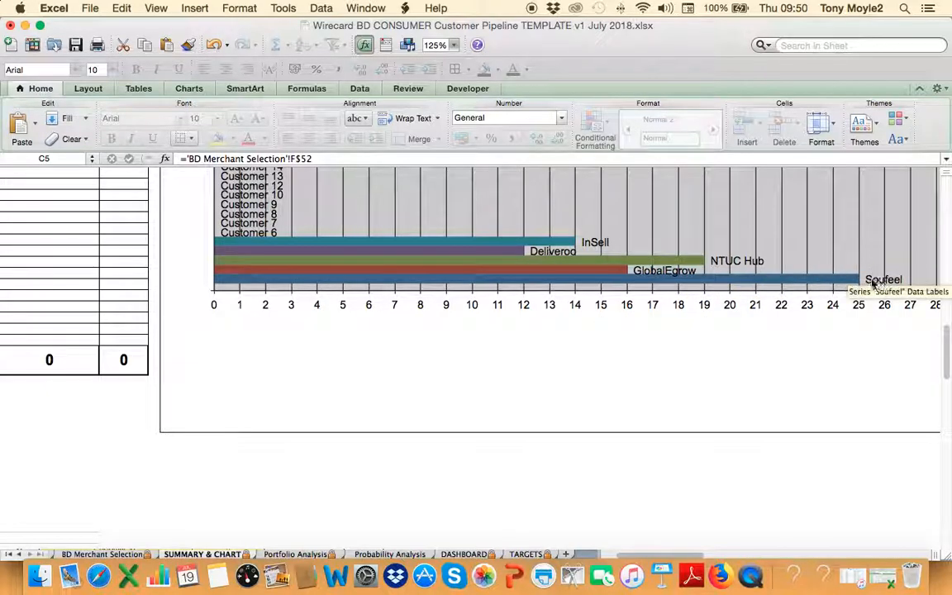
mouse_move(856, 281)
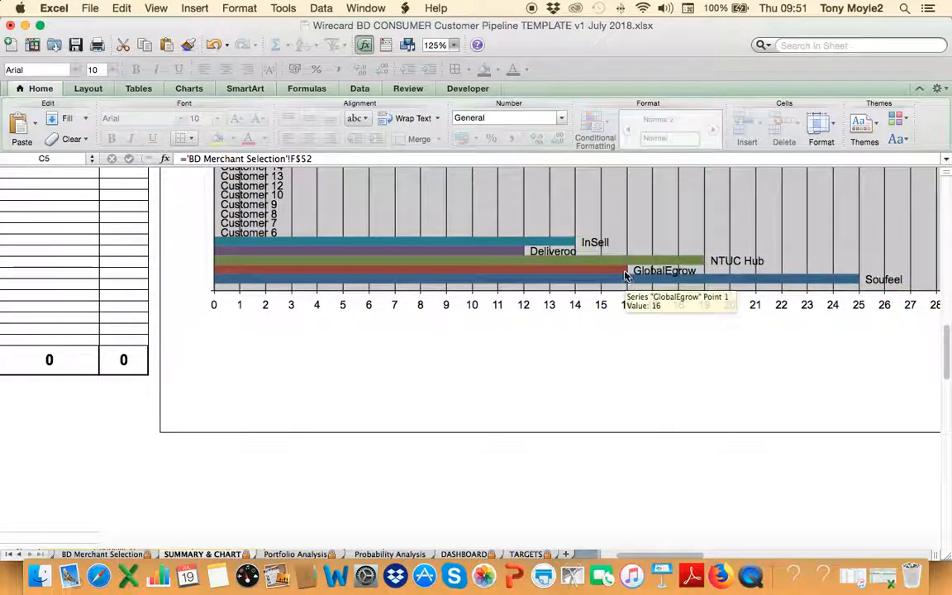
mouse_move(514, 241)
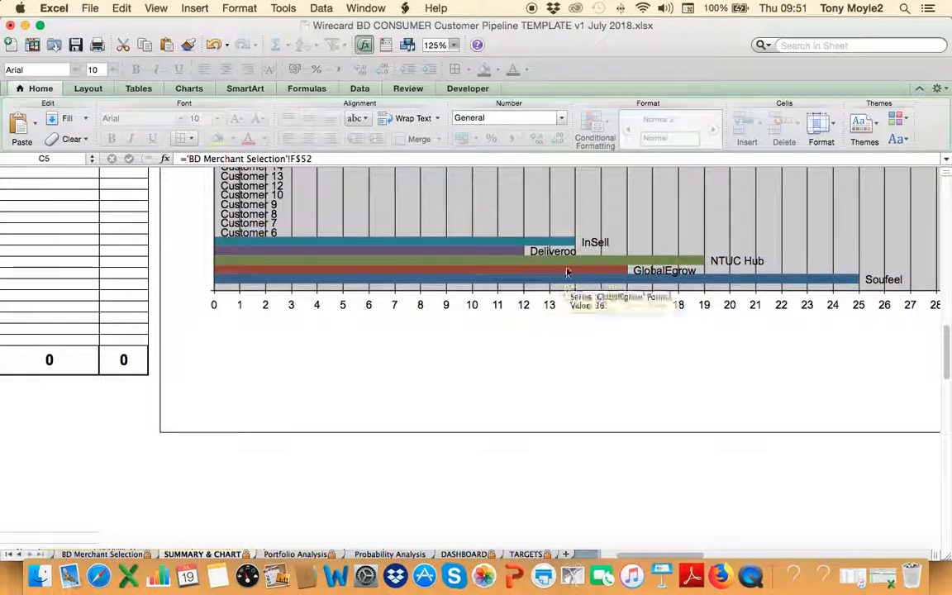
Return to the start of the customer list and select the Month of First EXPLORE MEETING cells for Soufeel through InSell
left_click_drag(678, 557, 631, 556)
left_click_drag(948, 373, 938, 206)
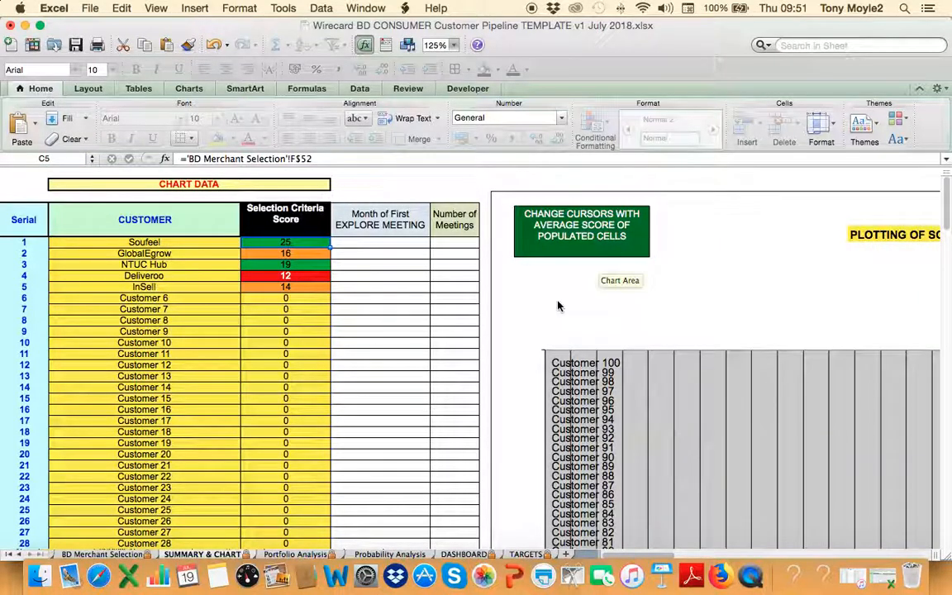
left_click(382, 244)
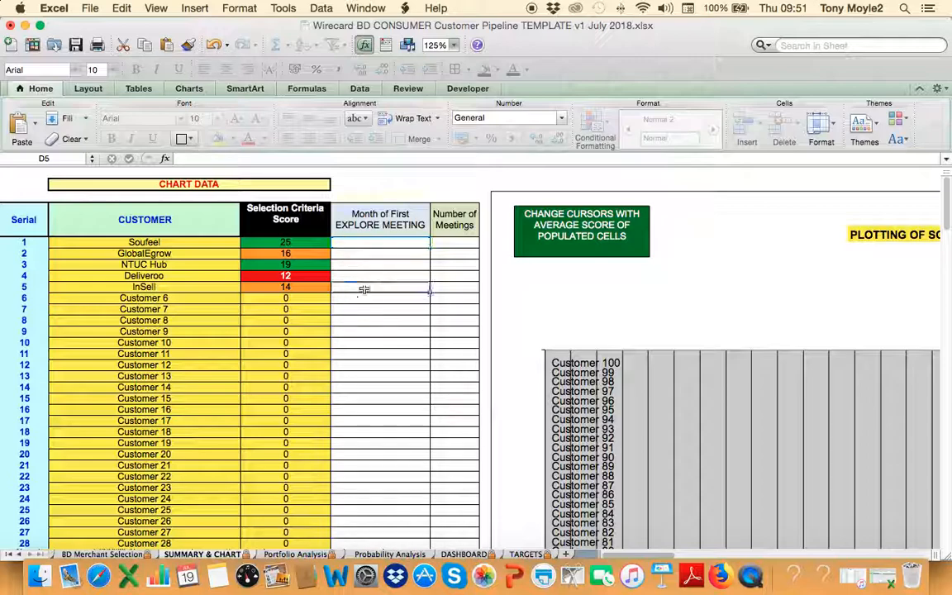
Enter JULY as InSell's month of first EXPLORE MEETING and 7 as its number of meetings
left_click(364, 288)
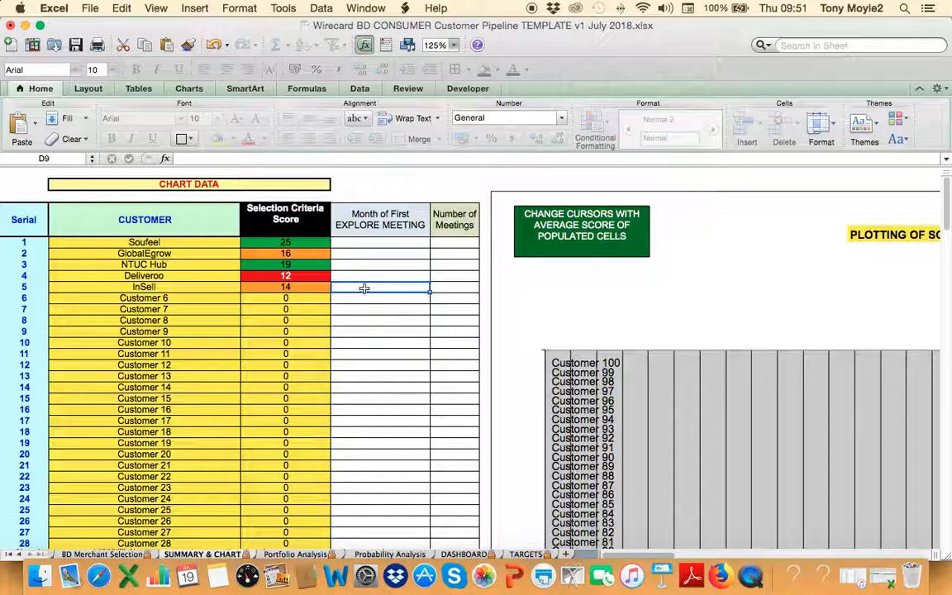
type("JULY")
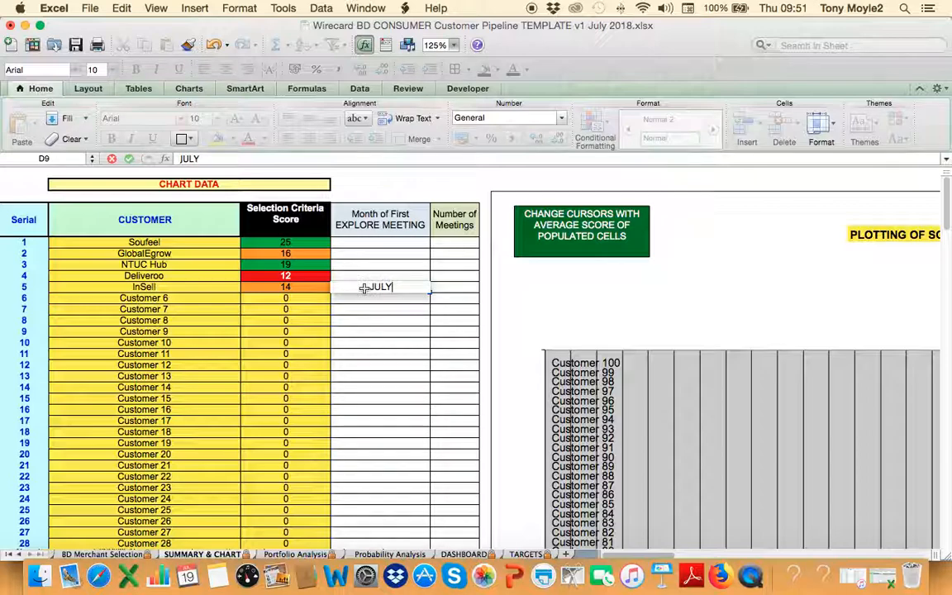
left_click(366, 290)
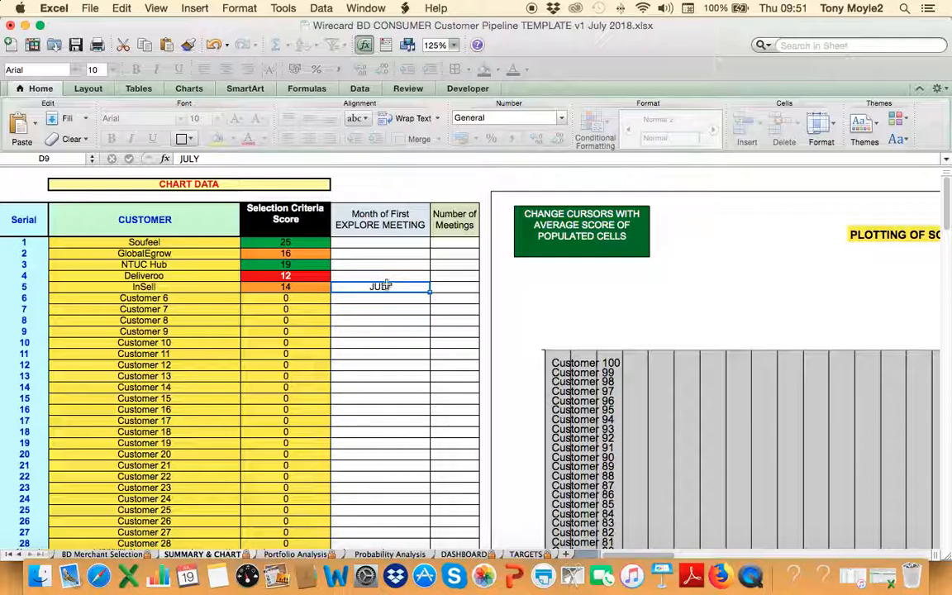
left_click(441, 286)
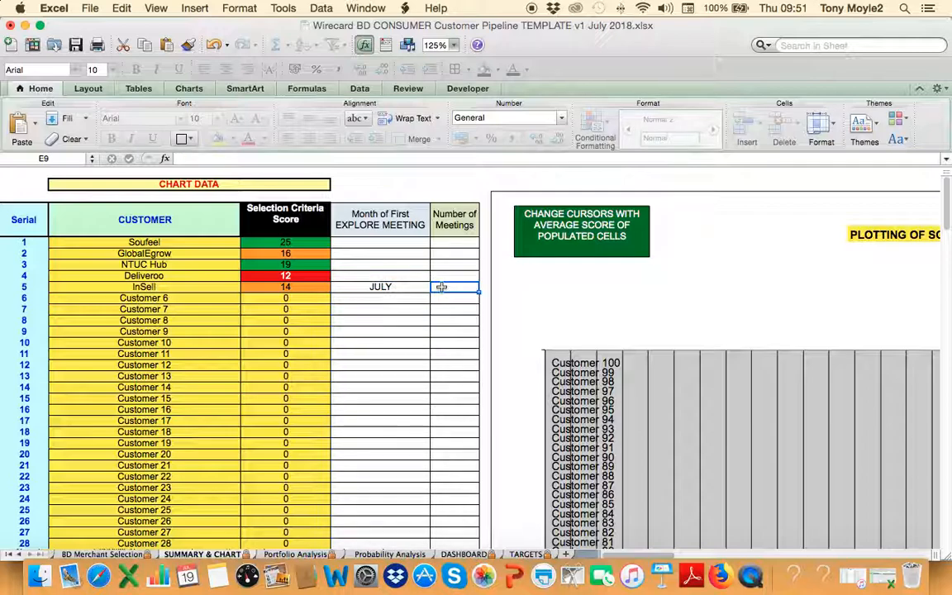
left_click(402, 287)
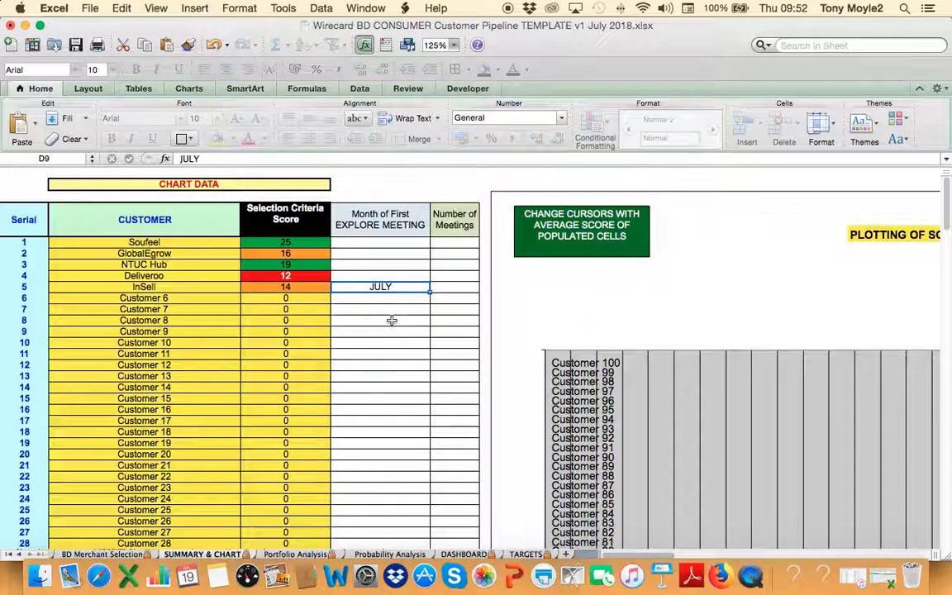
left_click(456, 288)
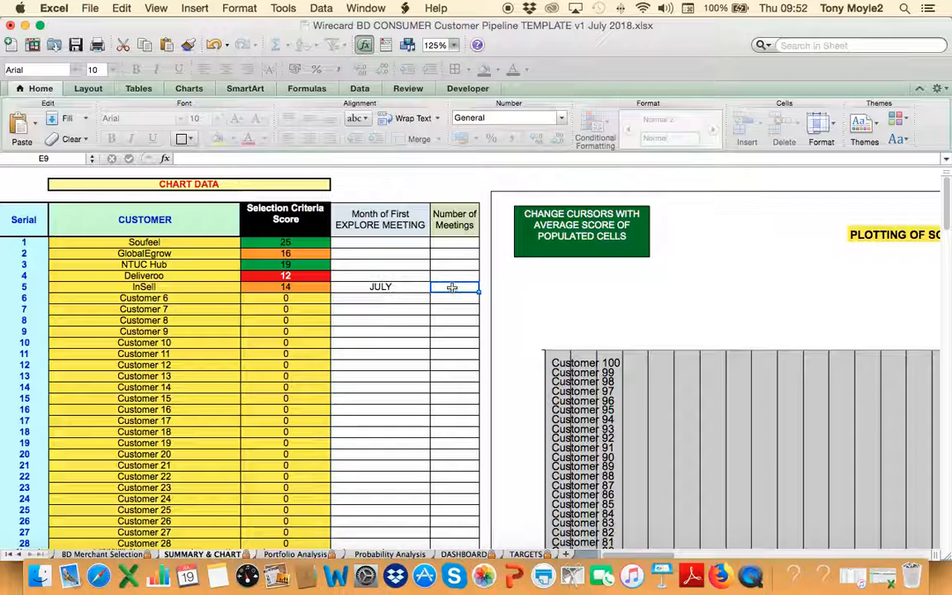
type("7")
key("Return")
Switch to the Portfolio Analysis sheet and inspect its POS, eCOMM, issing and Other product group headings
left_click(291, 555)
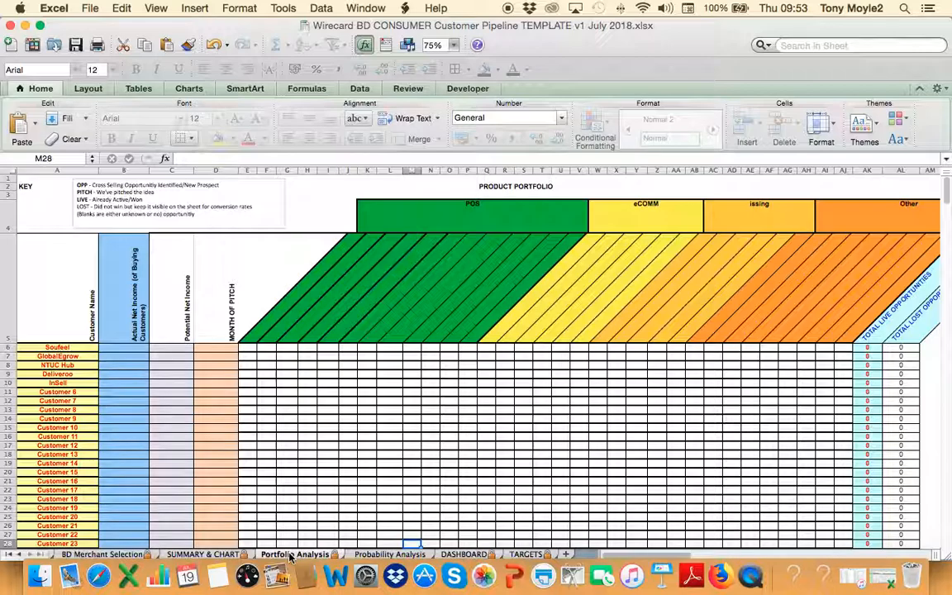
left_click(227, 554)
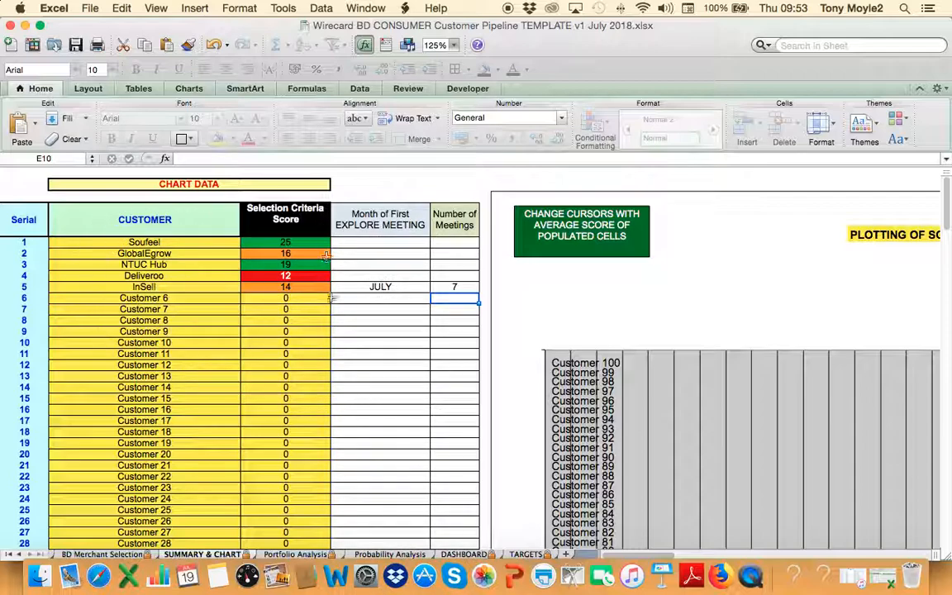
left_click(283, 556)
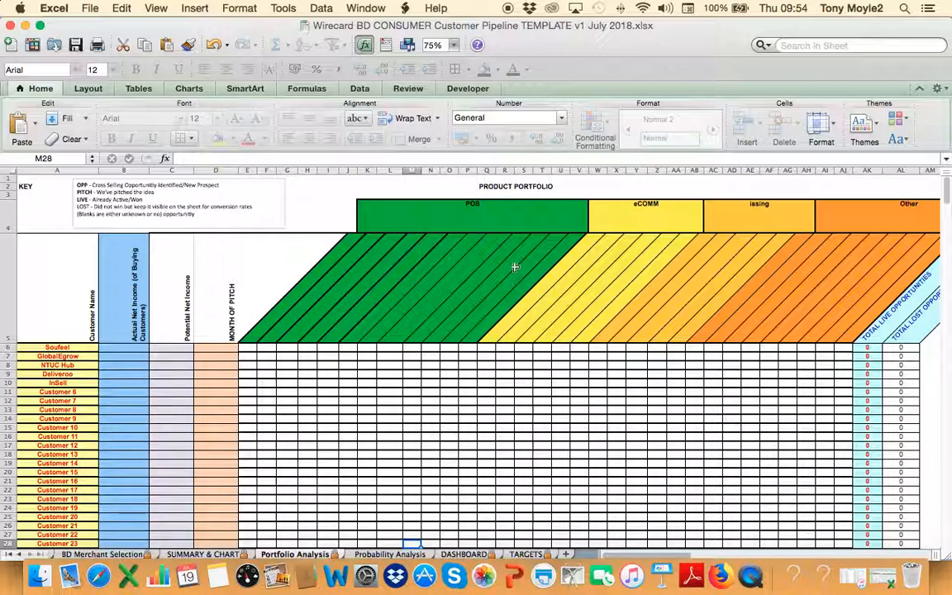
left_click(432, 211)
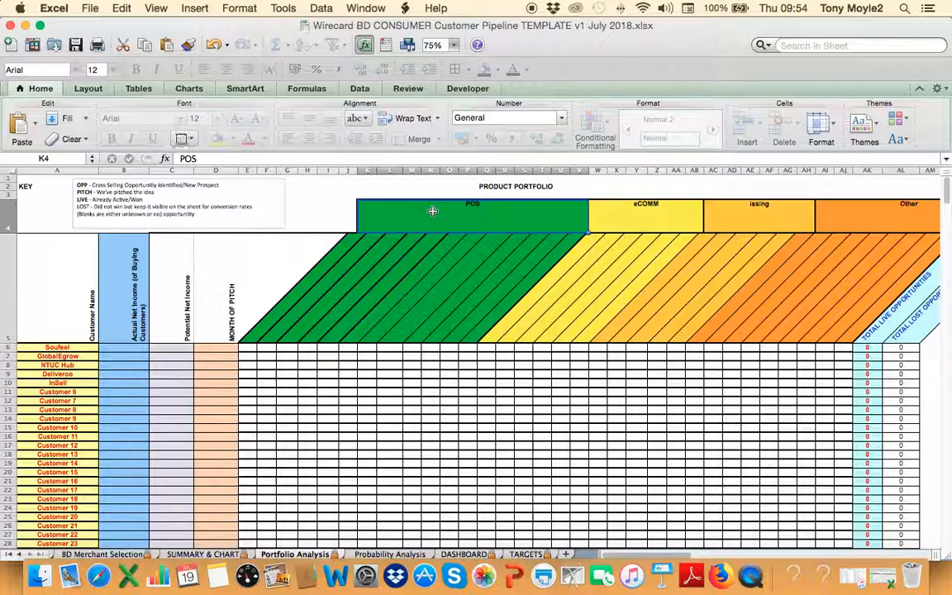
left_click(652, 207)
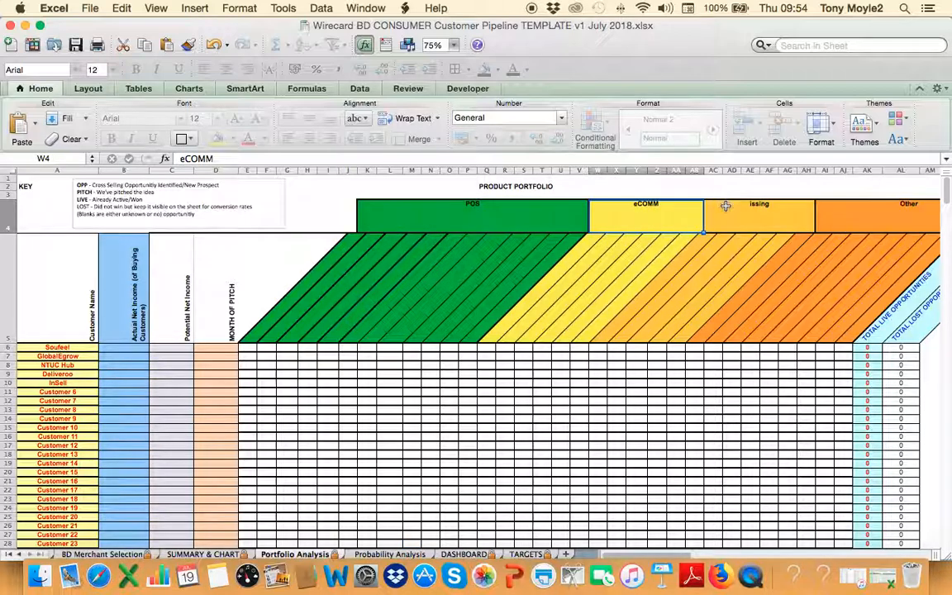
key("Right")
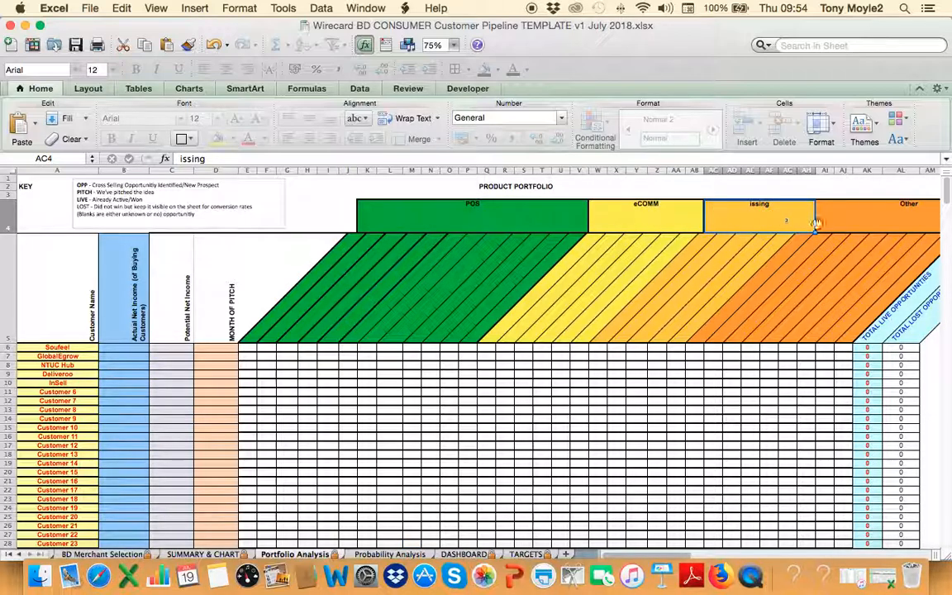
left_click(860, 218)
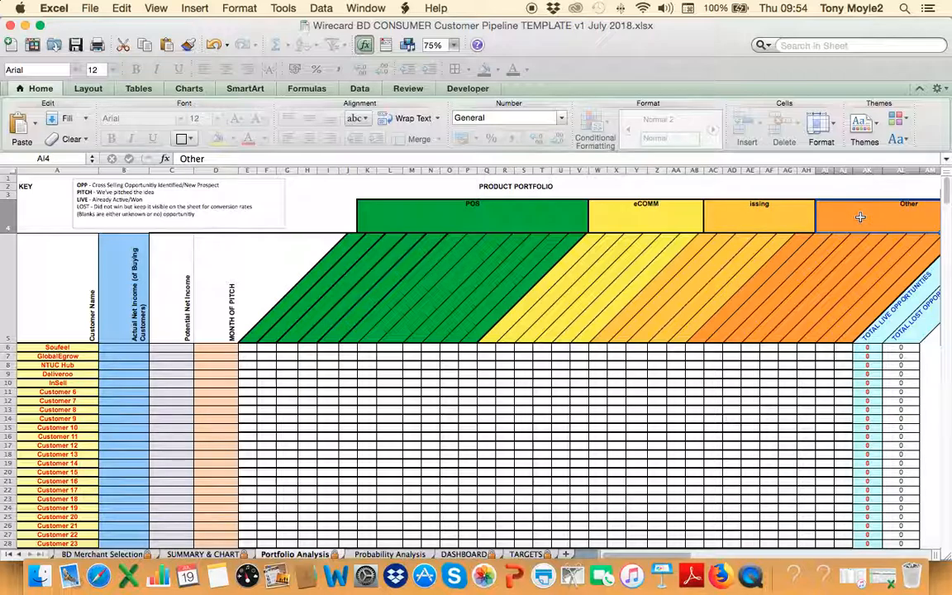
Check the product header cells in row 5 from the first green POS column to the first yellow columns and back
left_click(250, 333)
key("Right")
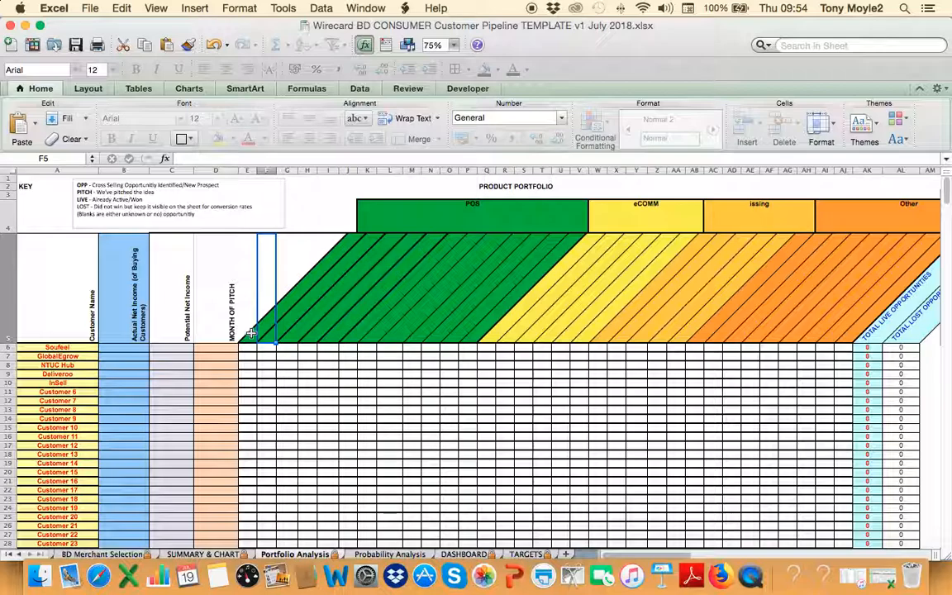
key("Right")
key("Right")
key("Right")
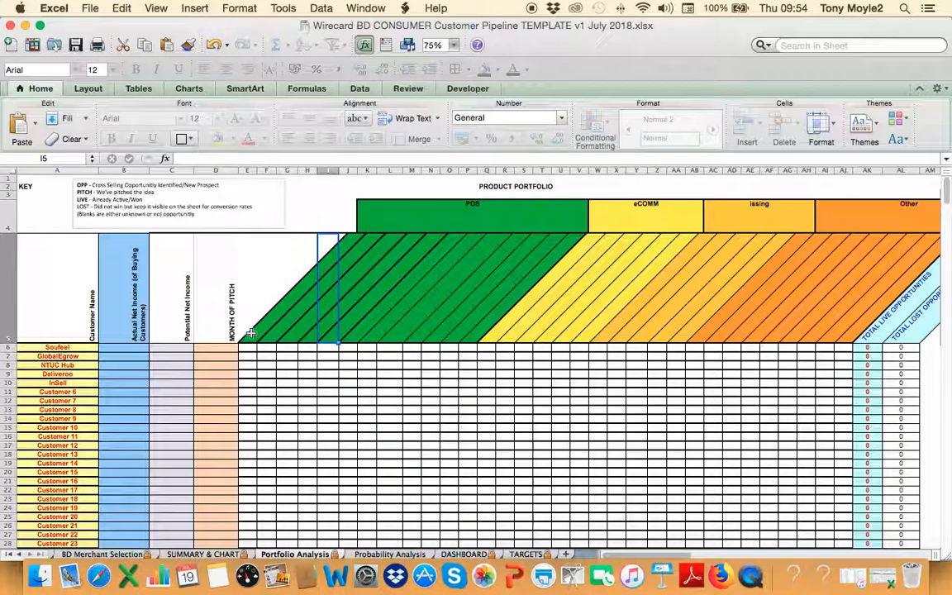
key("Right")
key("Right")
key("Right")
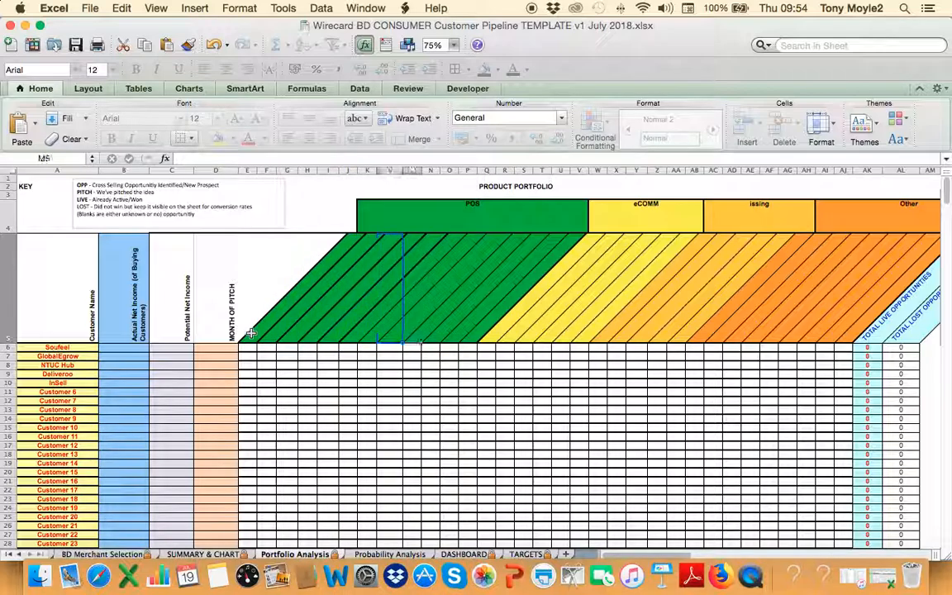
key("Right")
key("Right")
key("Right")
key("Right")
key("Right")
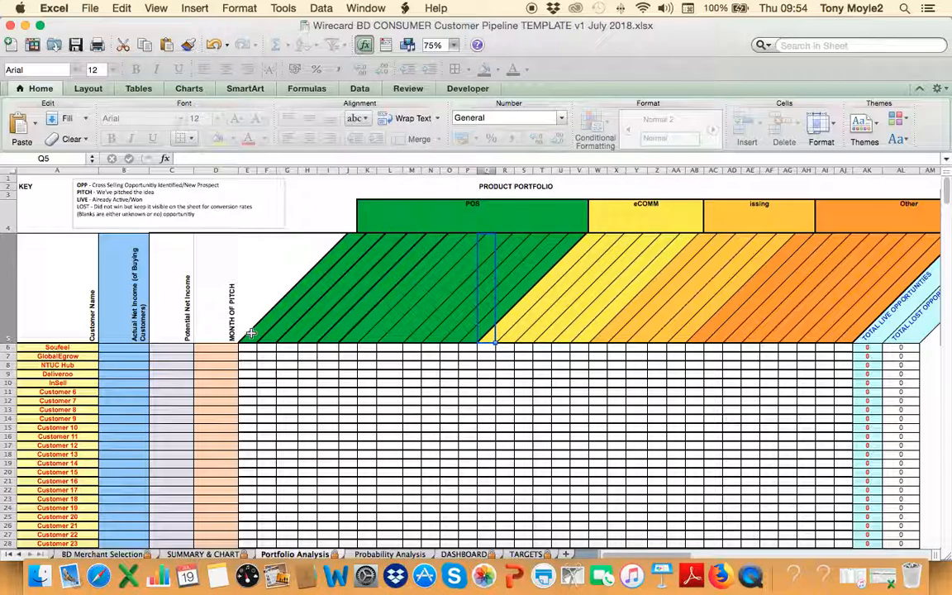
key("Right")
key("Right")
key("Right")
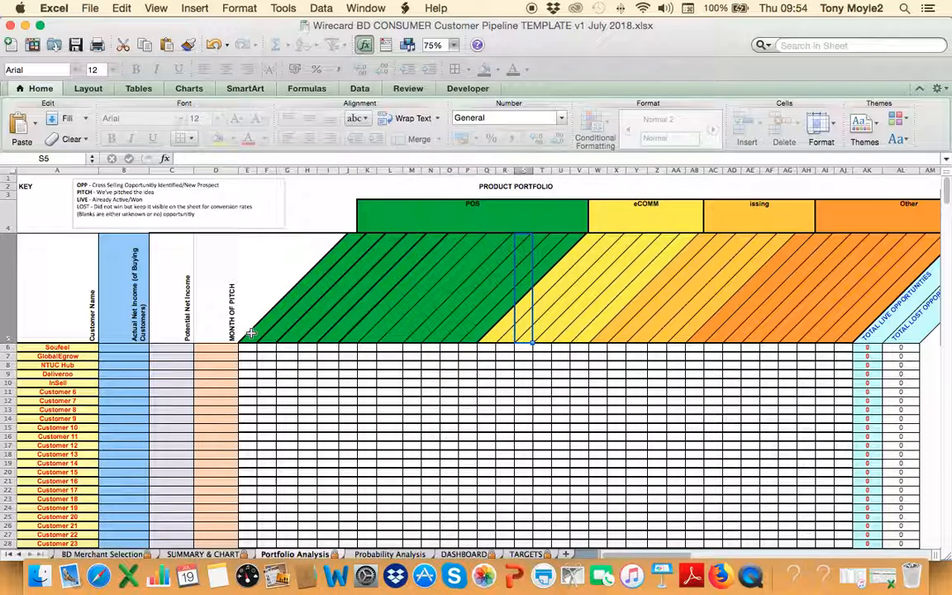
key("Left")
key("Left")
key("Left")
key("Left")
key("Left")
key("Left")
key("Left")
key("Left")
key("Left")
key("Left")
key("Left")
key("Left")
key("Left")
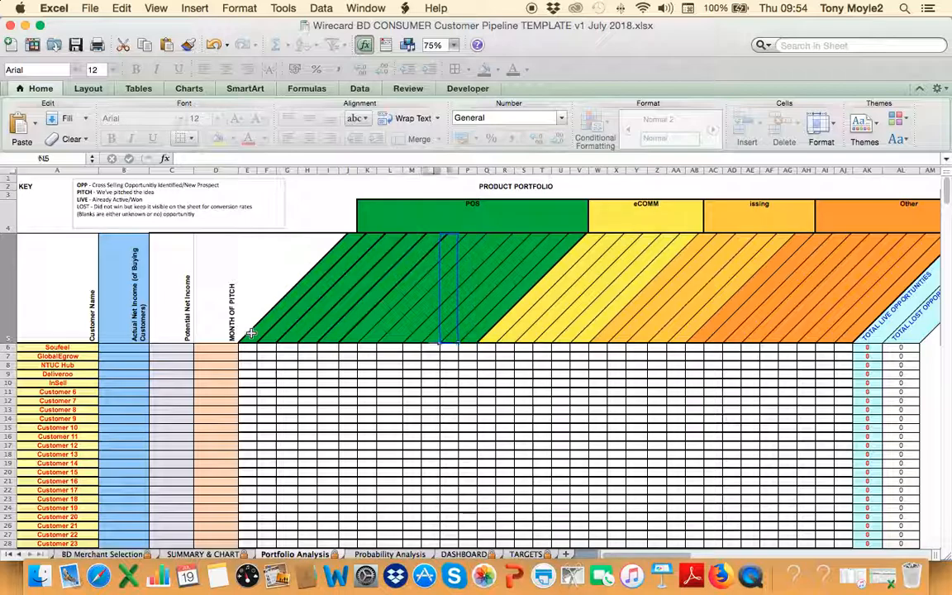
key("Left")
key("Left")
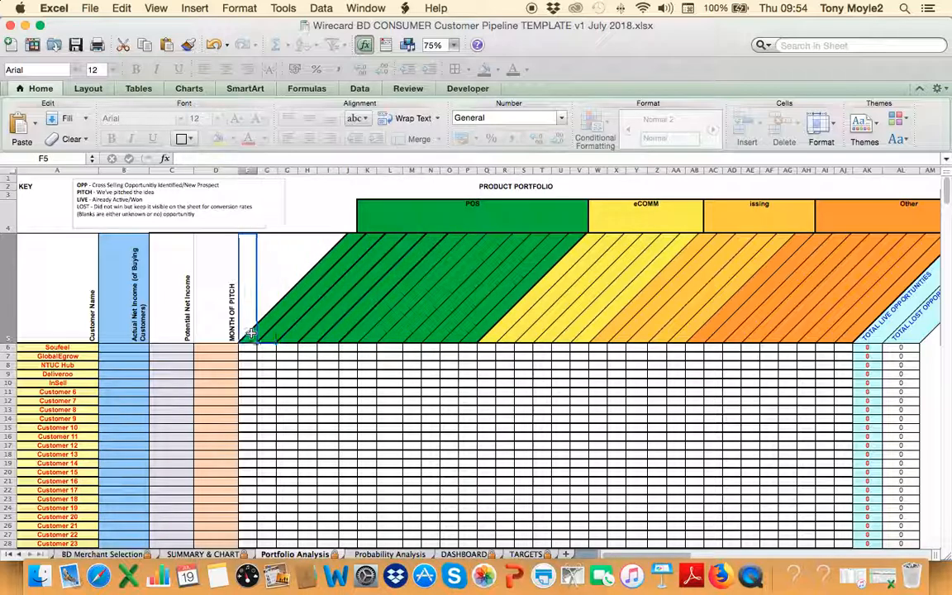
type("APM")
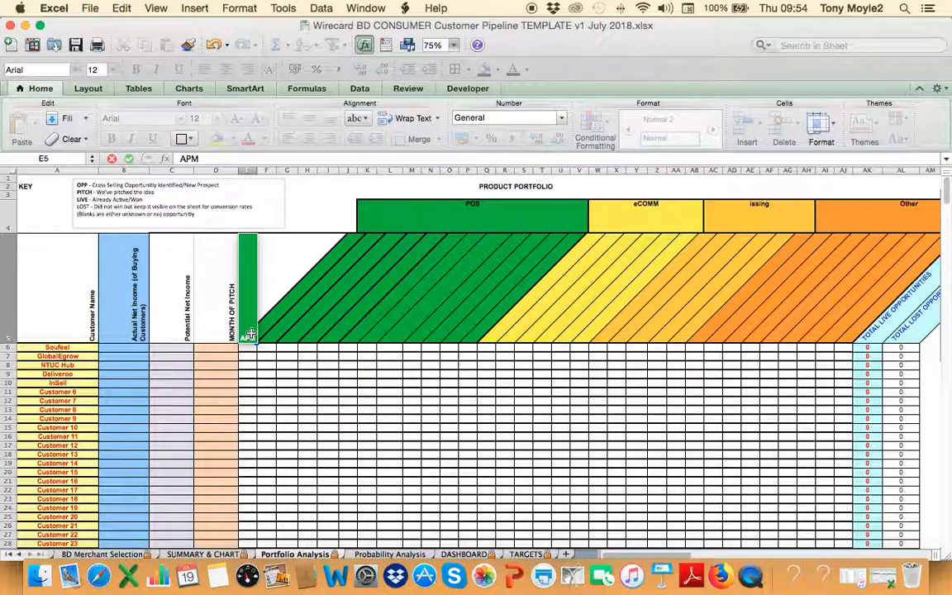
key("BackSpace")
key("BackSpace")
key("BackSpace")
Enter APM and RISK as the headers of the first two yellow eCOMM product columns, Q5 and R5
key("Right")
key("Right")
key("Right")
key("Right")
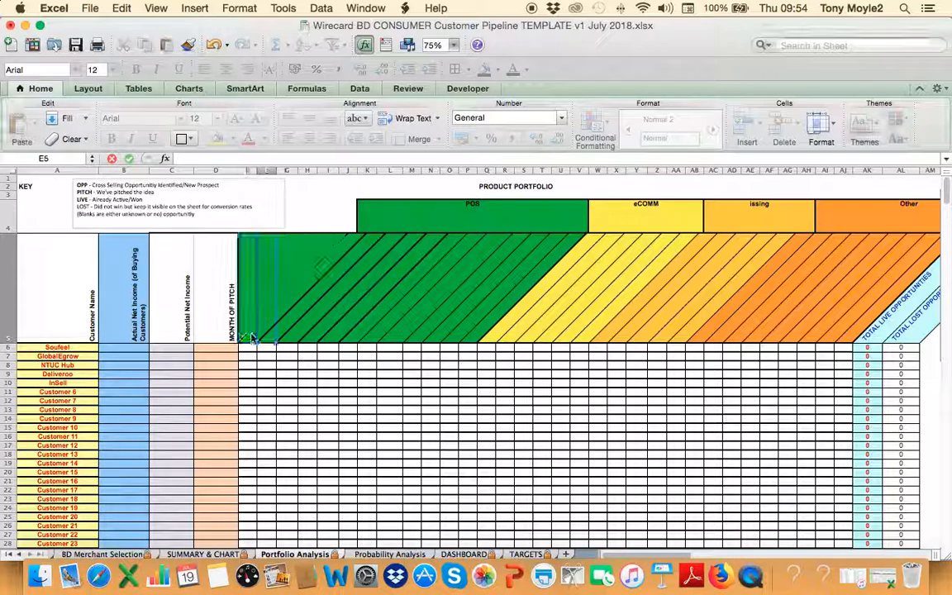
key("Right")
key("Right")
key("Right")
key("Right")
key("Right")
key("Right")
key("Right")
key("Right")
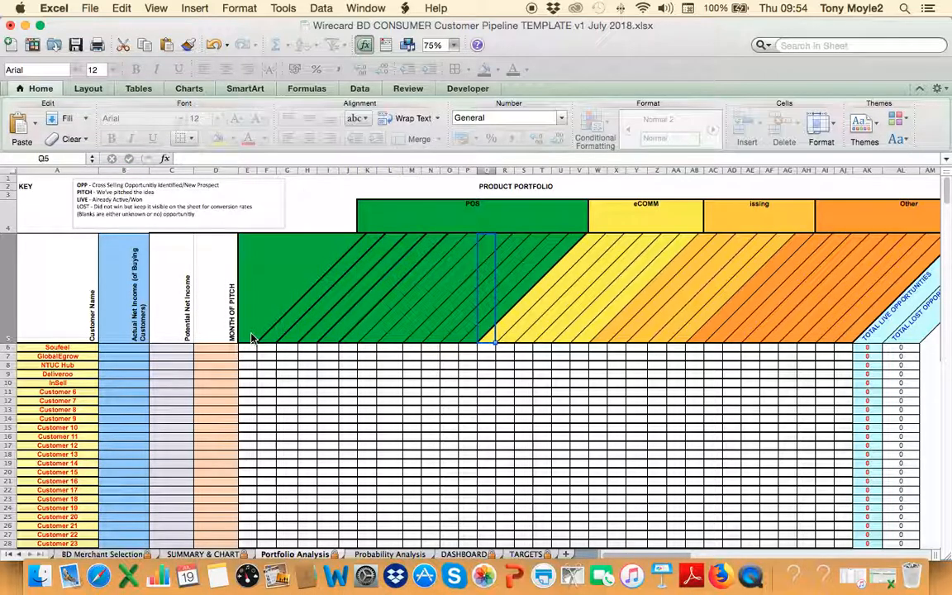
type("APM")
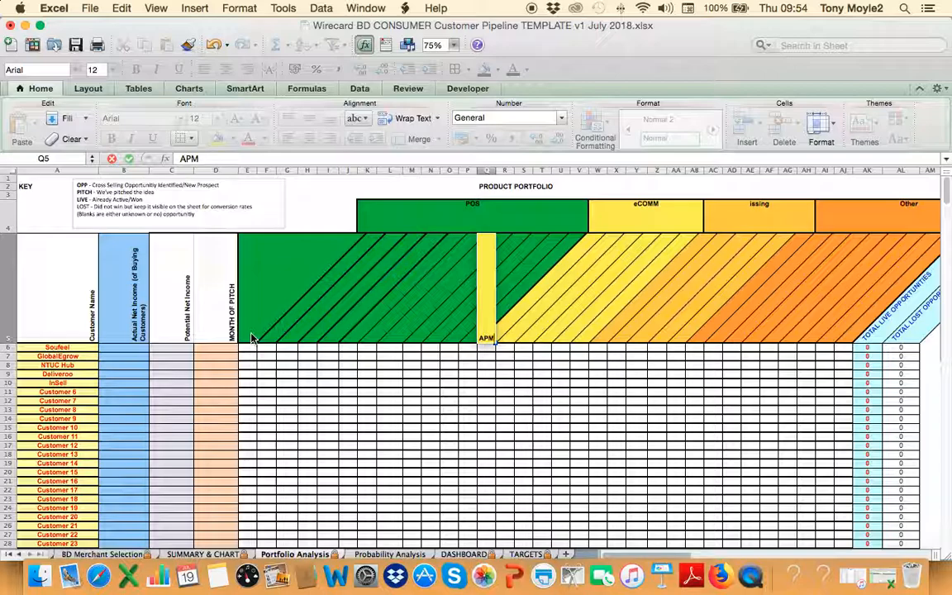
key("Right")
type("RISK")
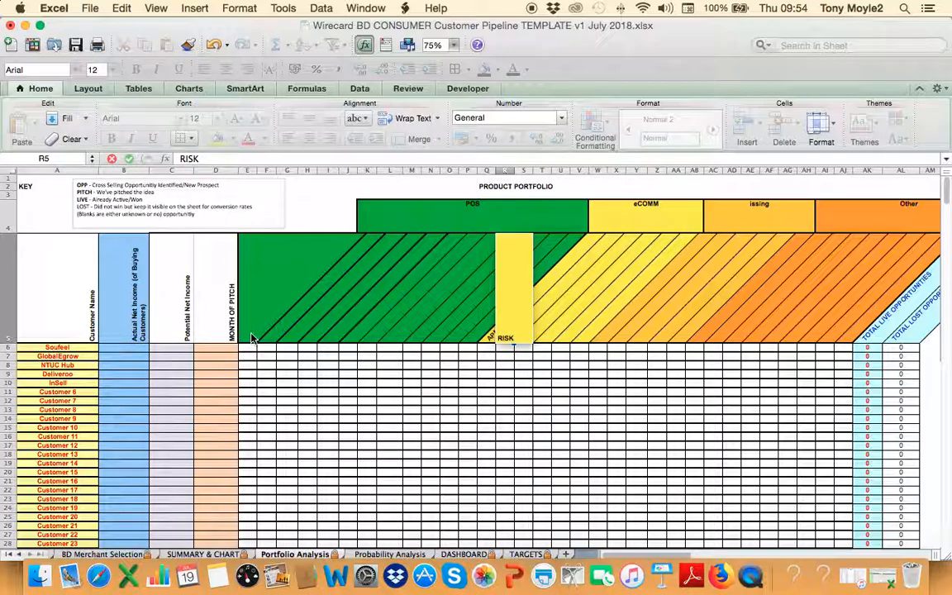
key("Right")
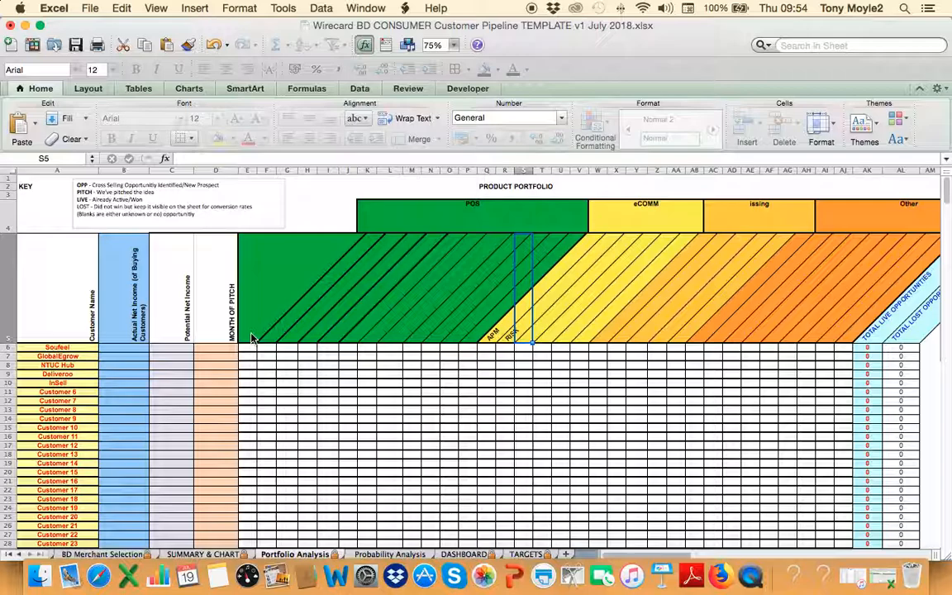
Enter Terminal as the header of the first green POS product column, E5
key("Left")
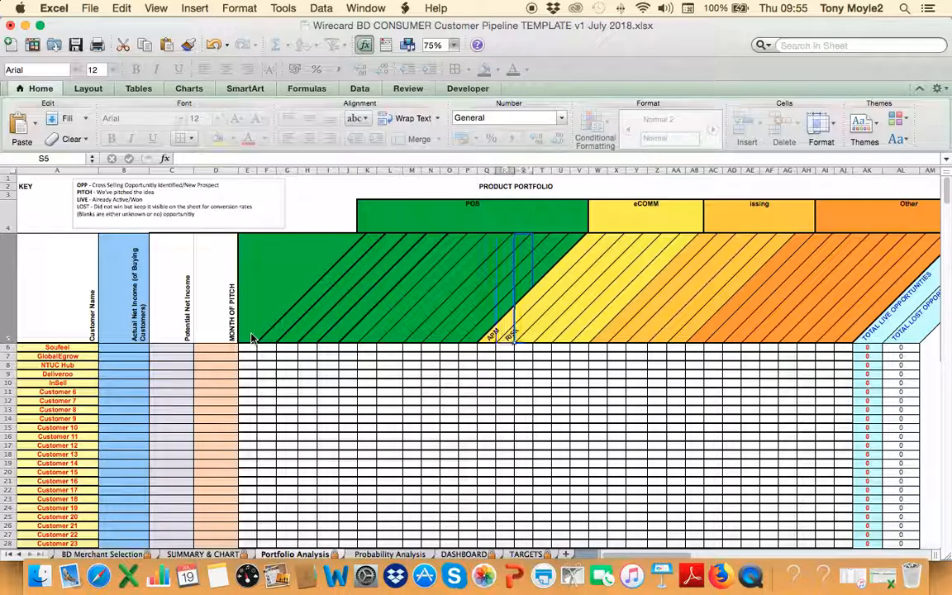
key("Left")
key("Down")
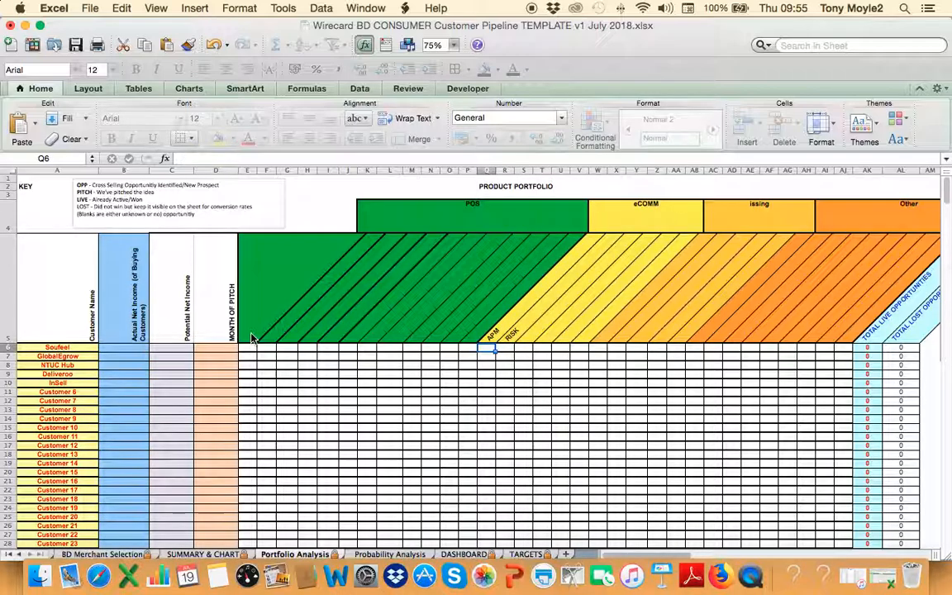
key("Left")
key("Left")
key("Left")
key("Left")
key("Left")
key("Left")
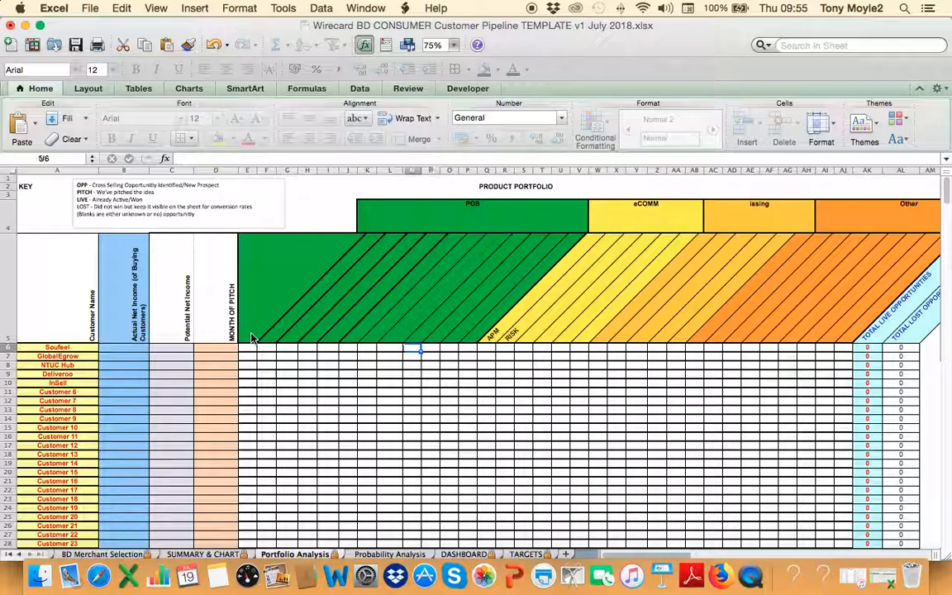
key("Left")
key("Left")
key("Left")
key("Left")
key("Left")
key("Left")
key("Up")
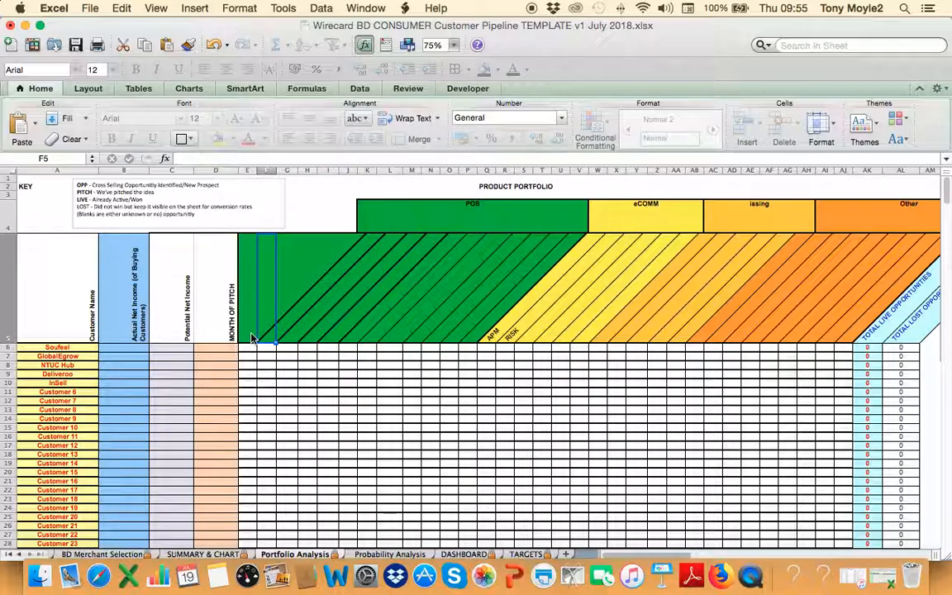
type("Termina")
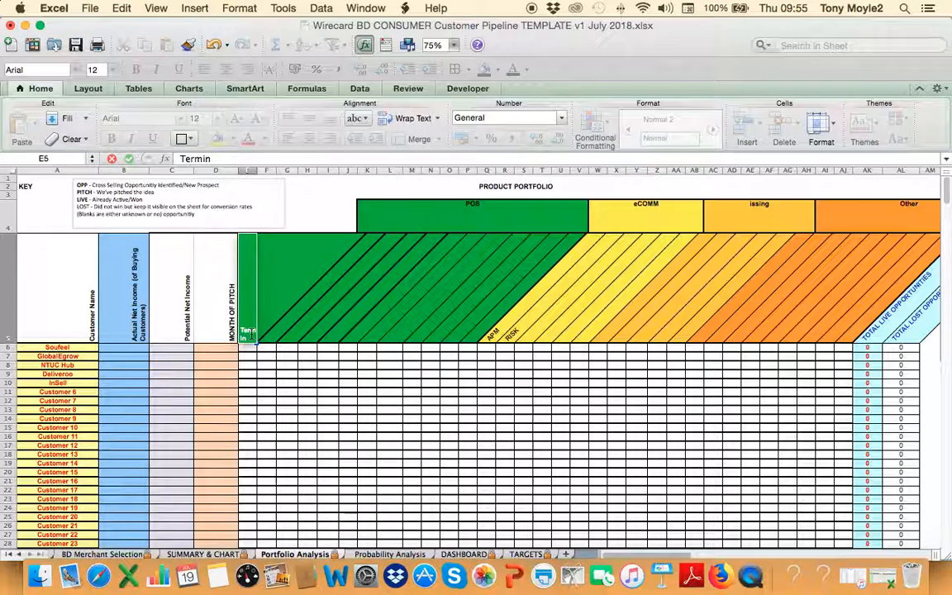
key("BackSpace")
key("BackSpace")
key("BackSpace")
key("BackSpace")
key("BackSpace")
key("BackSpace")
key("BackSpace")
key("Return")
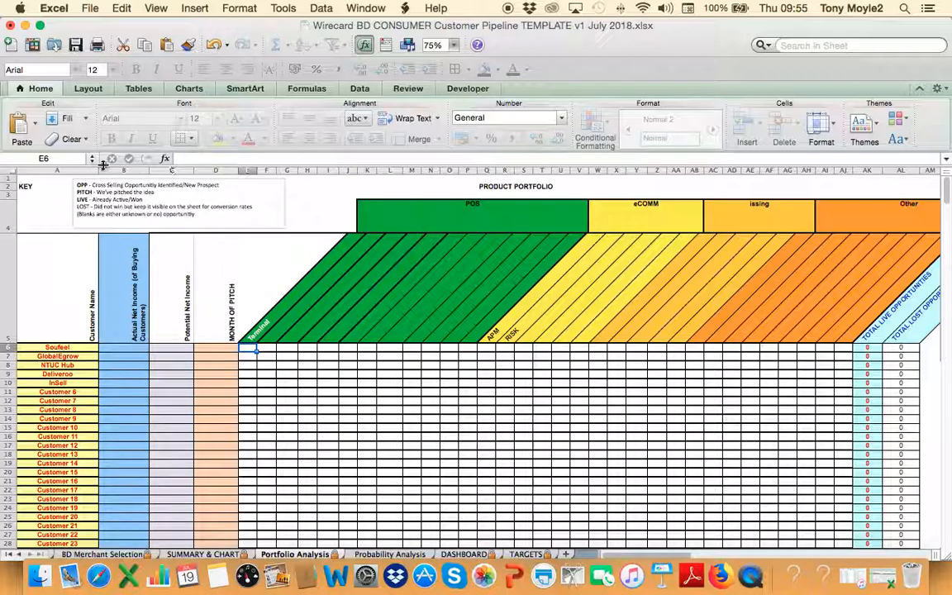
Mark InSell as OPP in the Terminal column
left_click(453, 47)
left_click(449, 87)
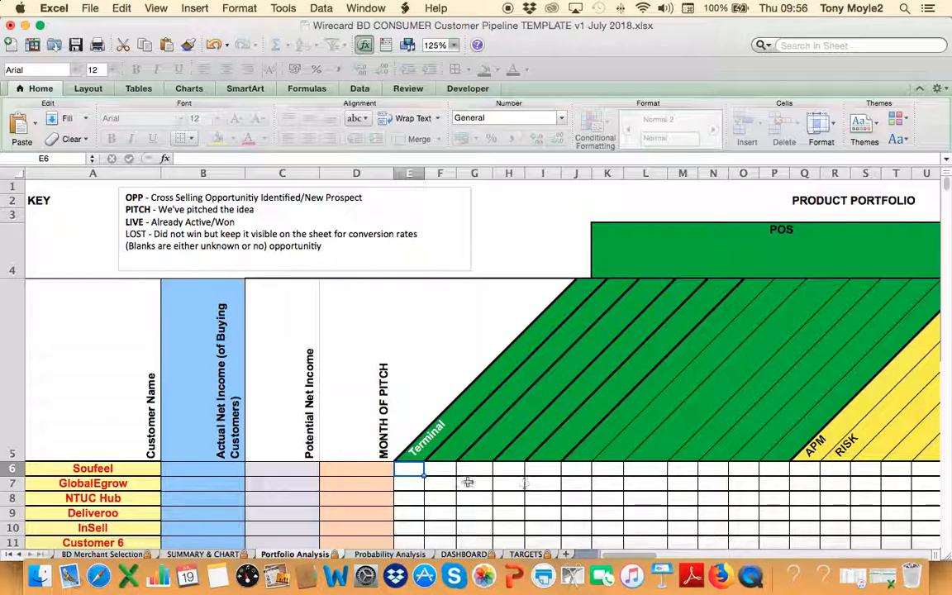
left_click(406, 526)
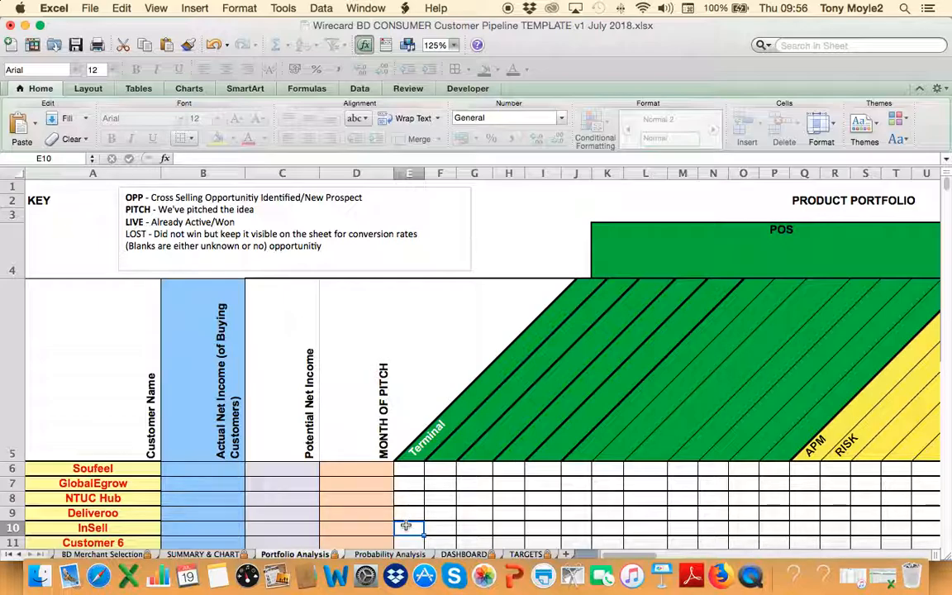
type("OPP")
key("Tab")
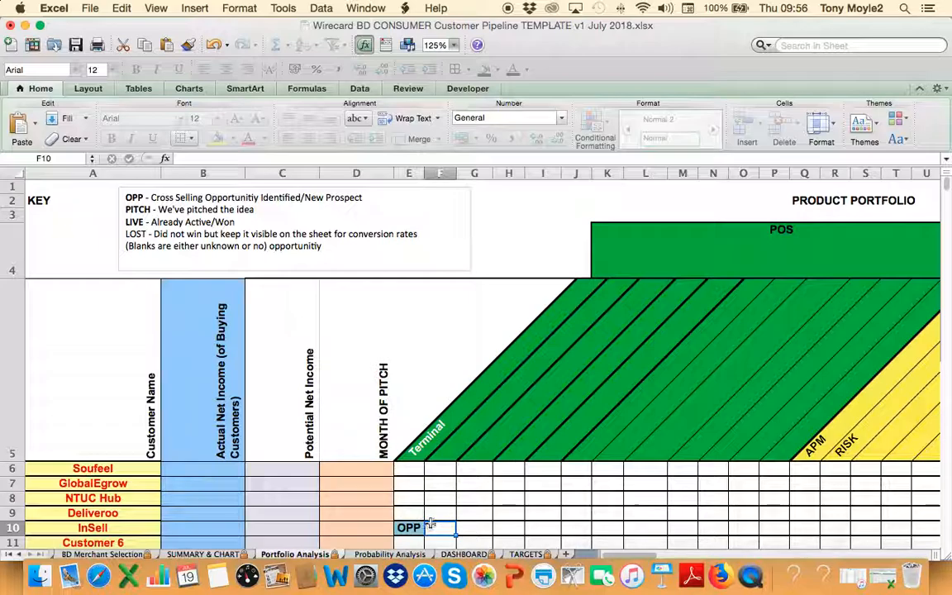
Mark InSell as PITCH in both the APM and RISK columns
left_click(807, 527)
type("PITCH")
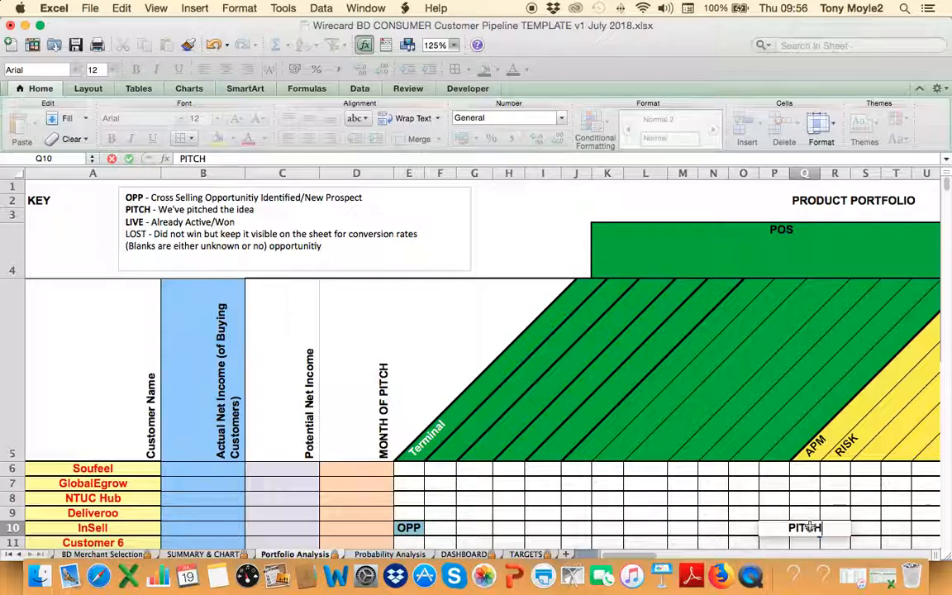
key("Tab")
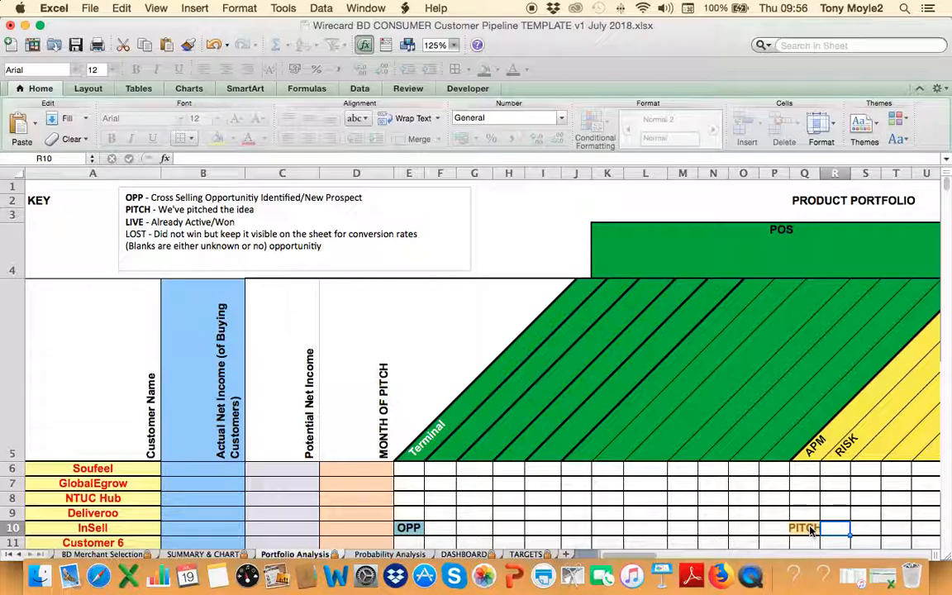
type("PITCH")
key("Right")
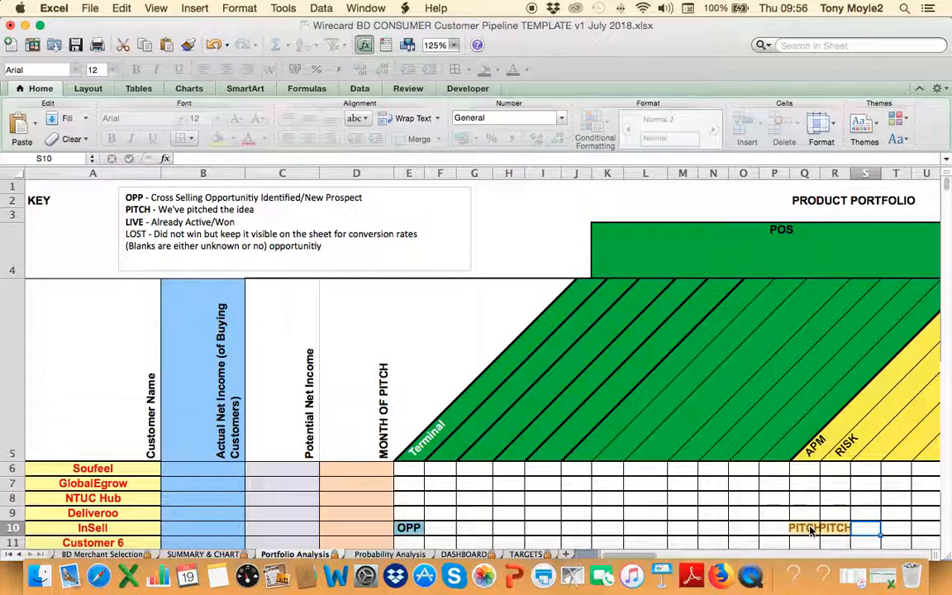
Enter AUGUST as InSell's month of pitch in D10
key("Up")
key("Down")
key("Left")
key("Left")
key("Left")
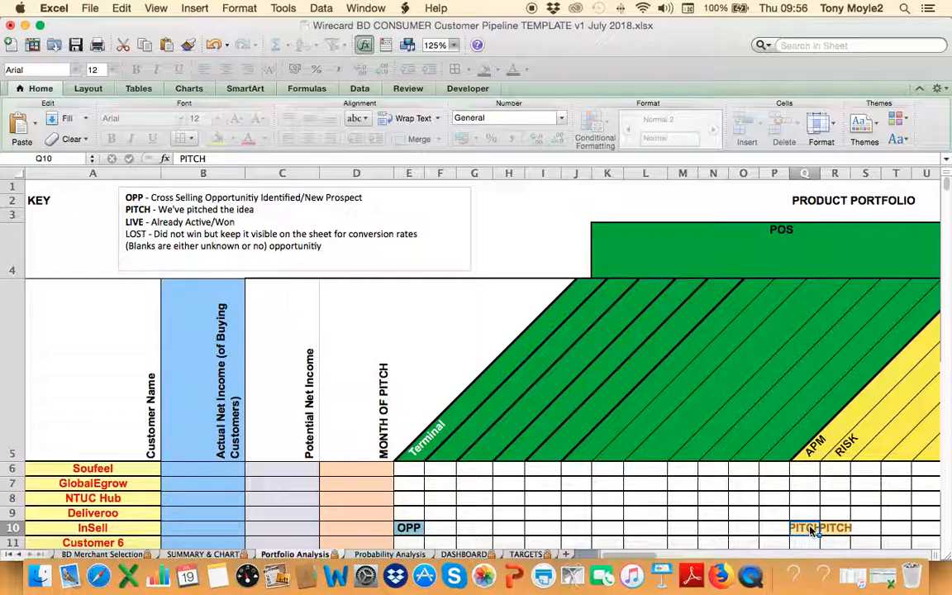
key("Left")
key("Left")
key("Left")
key("Left")
key("Left")
key("Left")
key("Left")
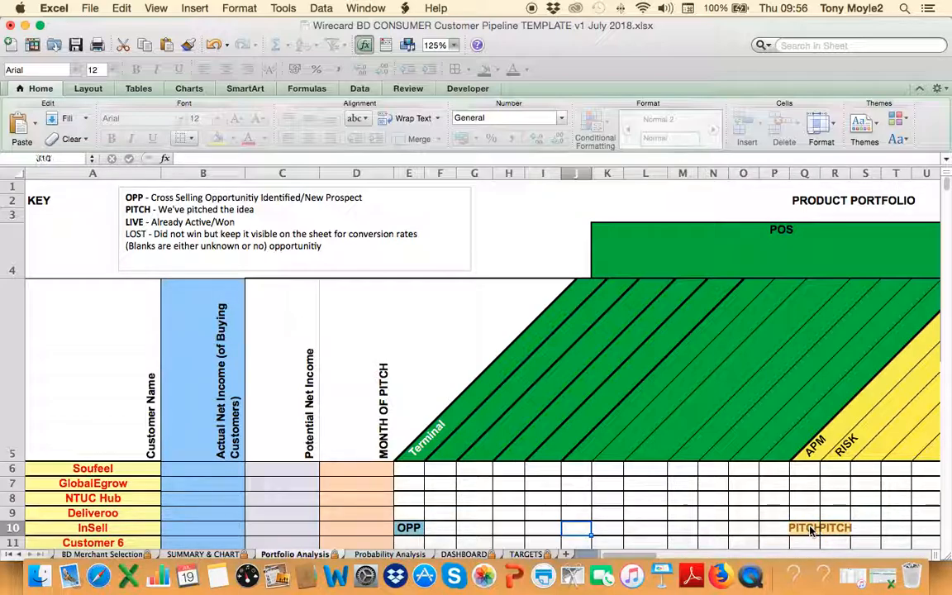
key("Left")
key("Left")
key("Left")
key("Left")
key("Left")
key("Left")
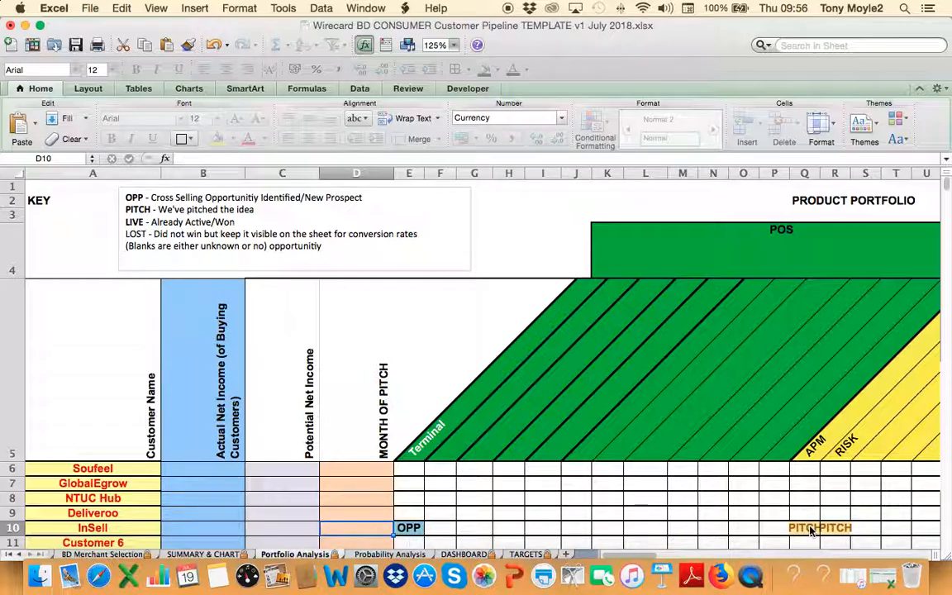
type("AUGUST")
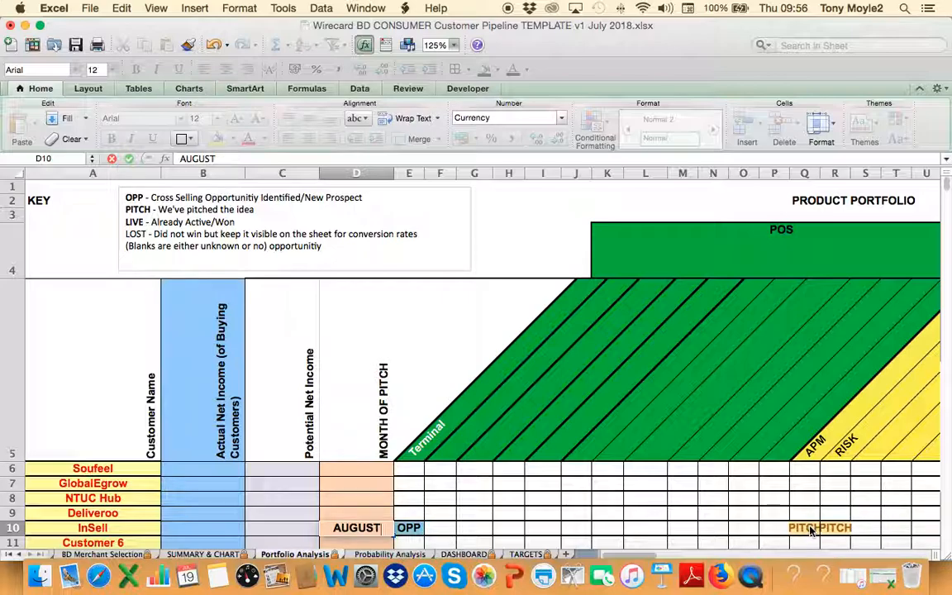
key("Return")
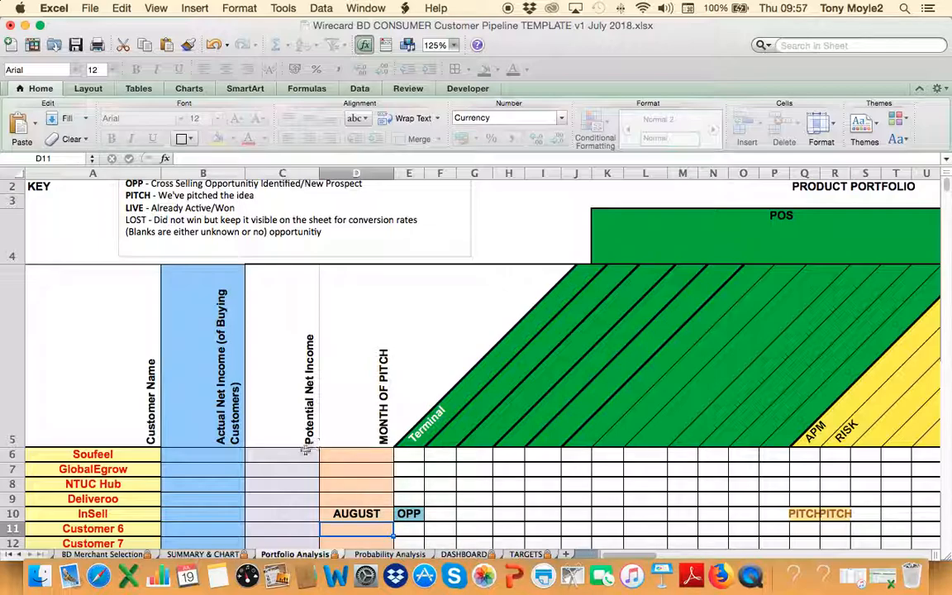
Enter 50000 as InSell's potential net income in C10
left_click(287, 514)
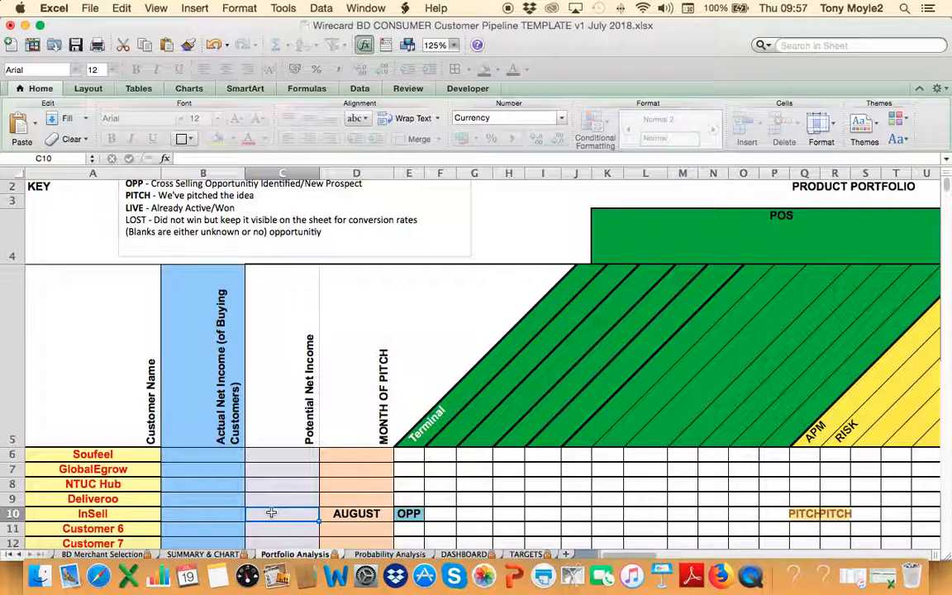
type("50000")
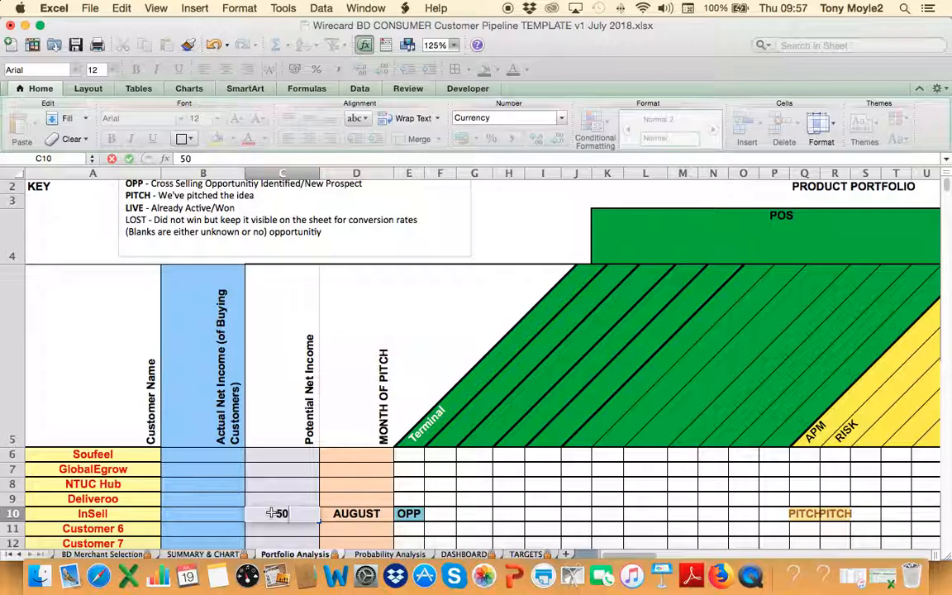
key("Return")
key("Return")
key("Return")
key("Return")
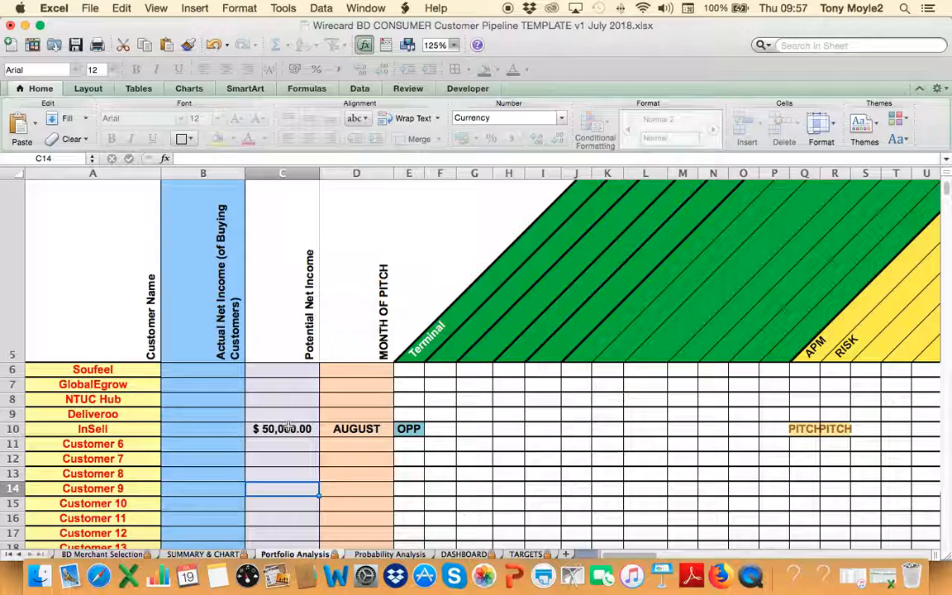
Enter 37000 as Soufeel's potential net income in C6
left_click(290, 398)
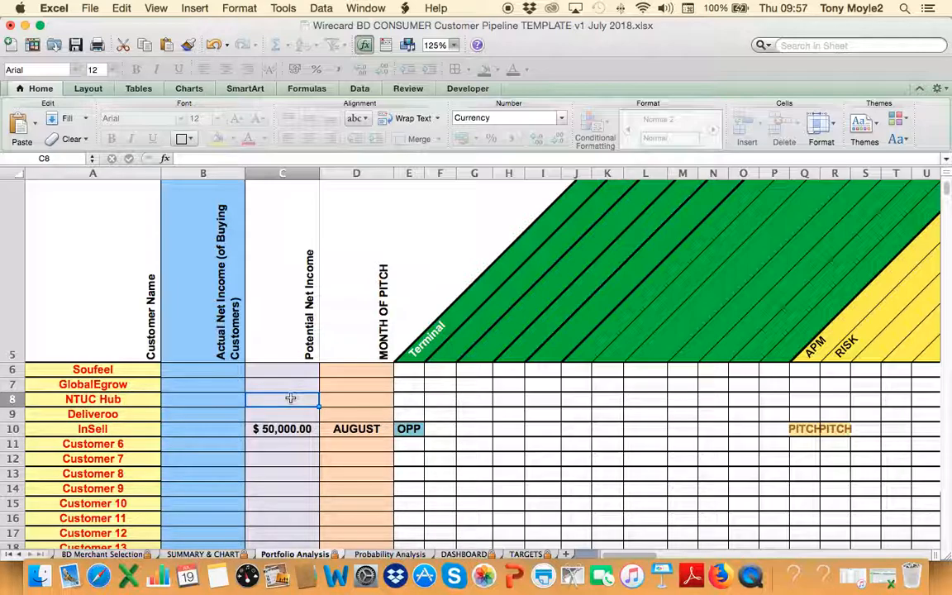
left_click(301, 371)
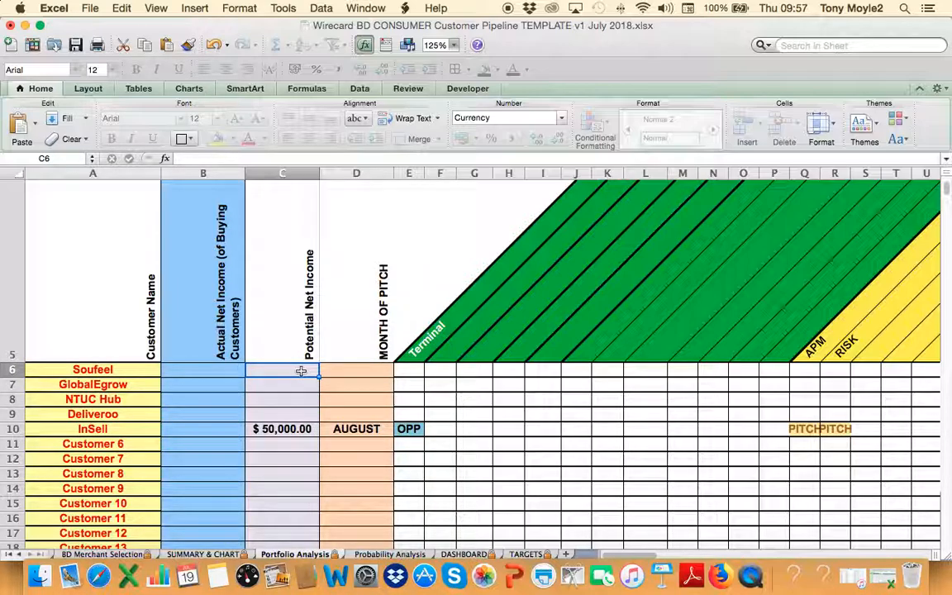
type("37000")
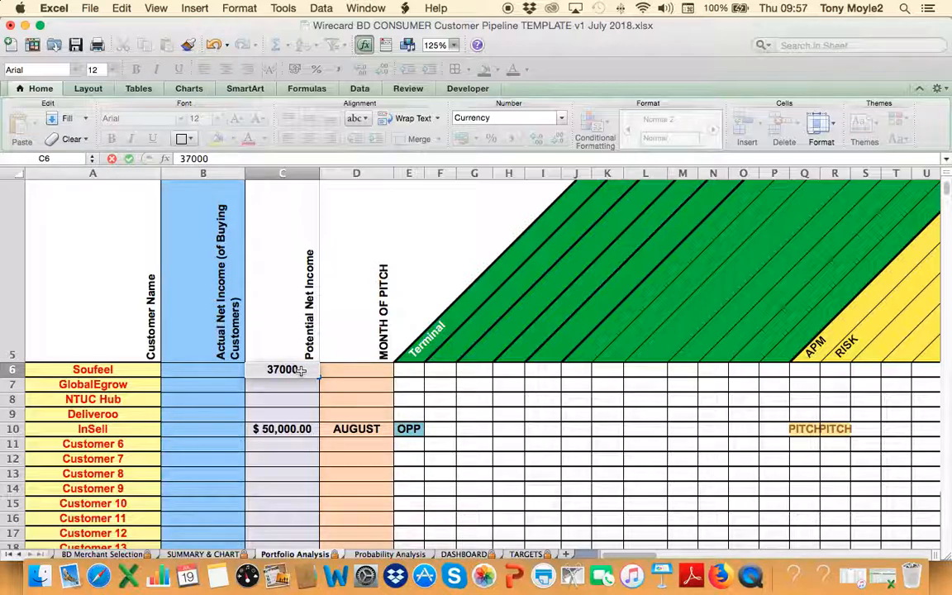
key("Return")
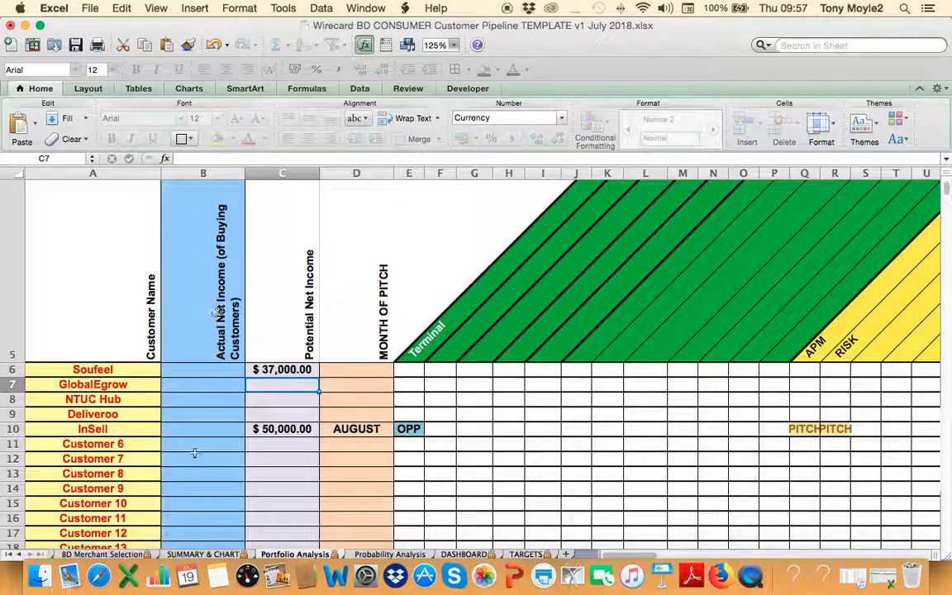
Glance at the BD Merchant Selection sheet, and enter 67000 as GlobalEgrow's actual net income on the Portfolio Analysis sheet
left_click(99, 554)
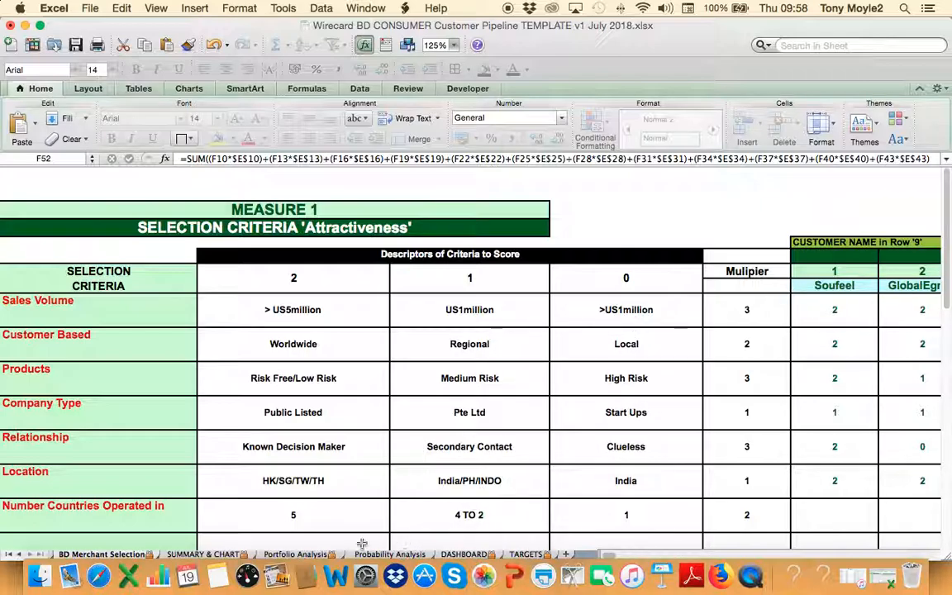
left_click(307, 557)
left_click(147, 382)
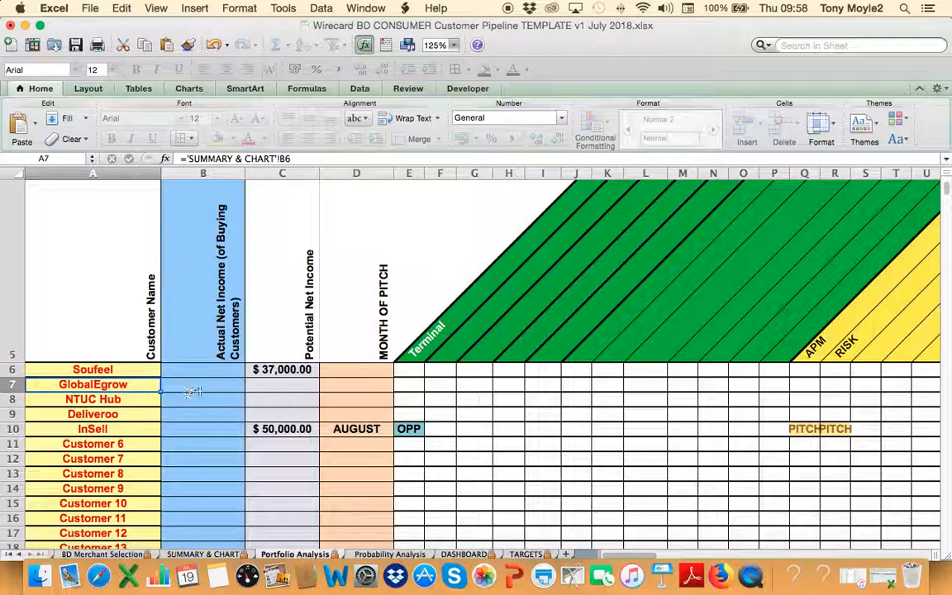
left_click(213, 384)
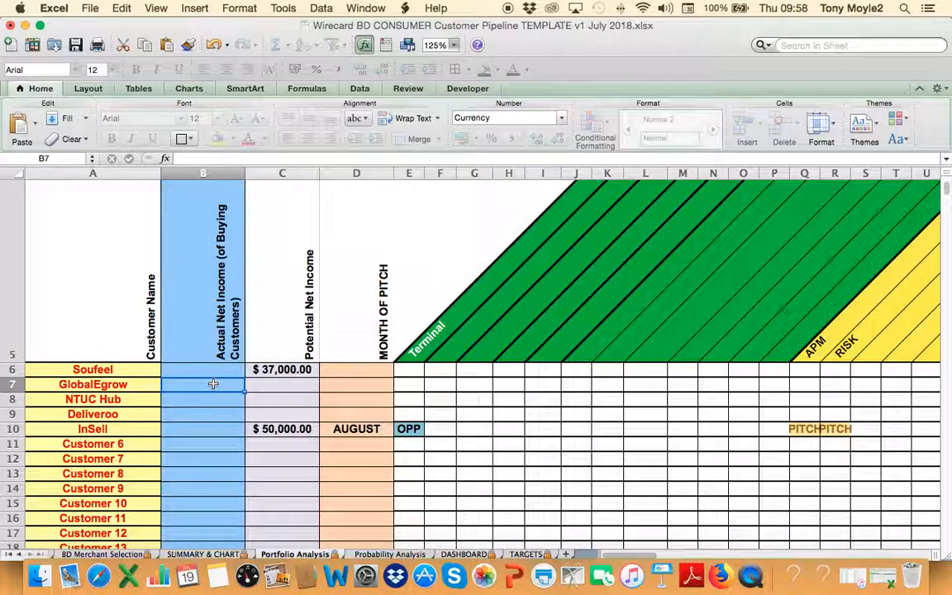
type("67000")
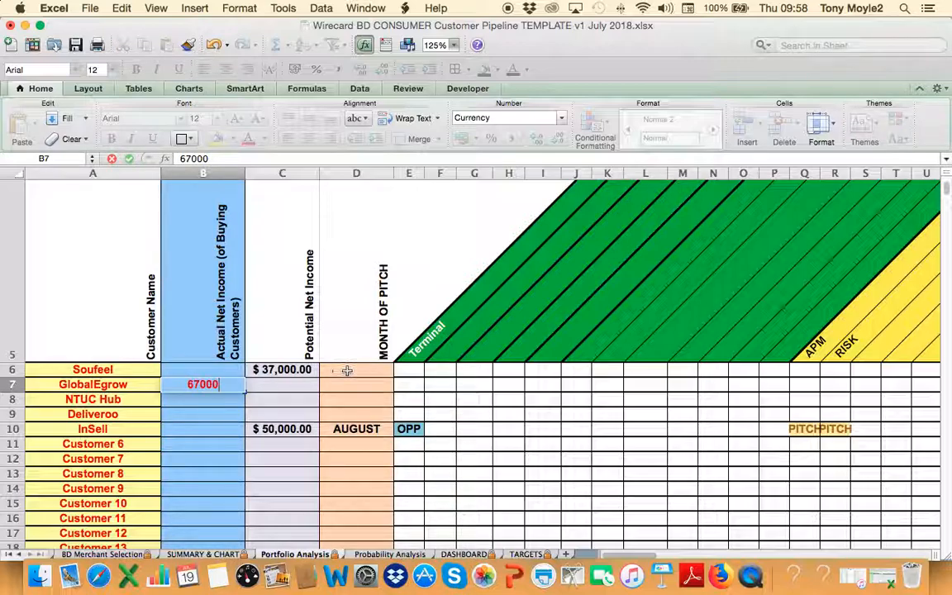
key("Return")
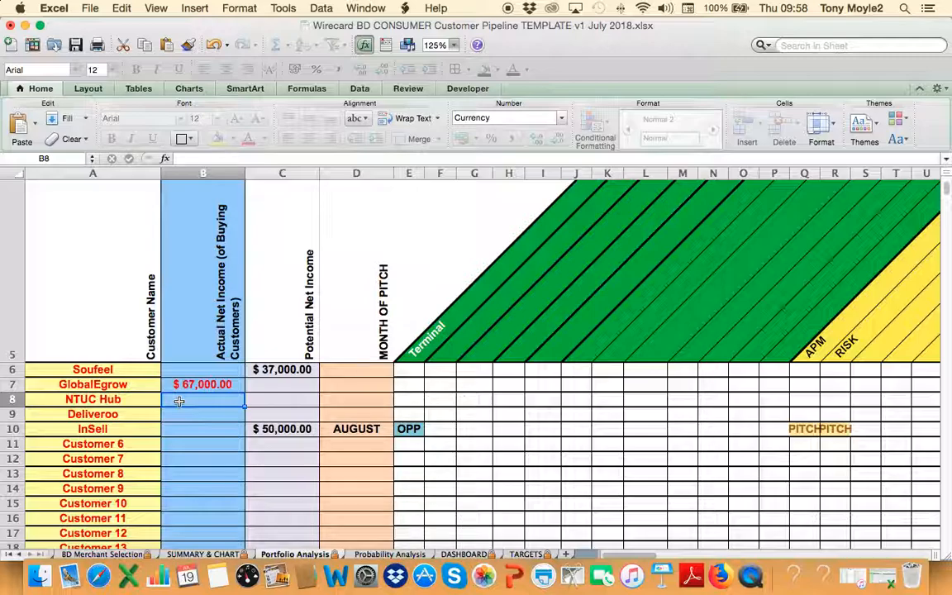
Change GlobalEgrow's actual net income in B7 to 73,000
left_click(200, 385)
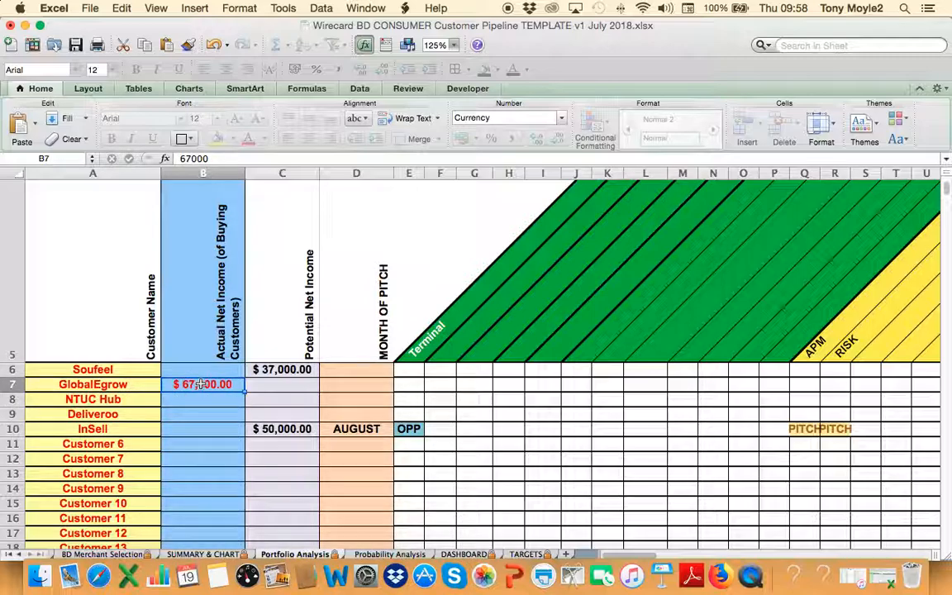
type("7")
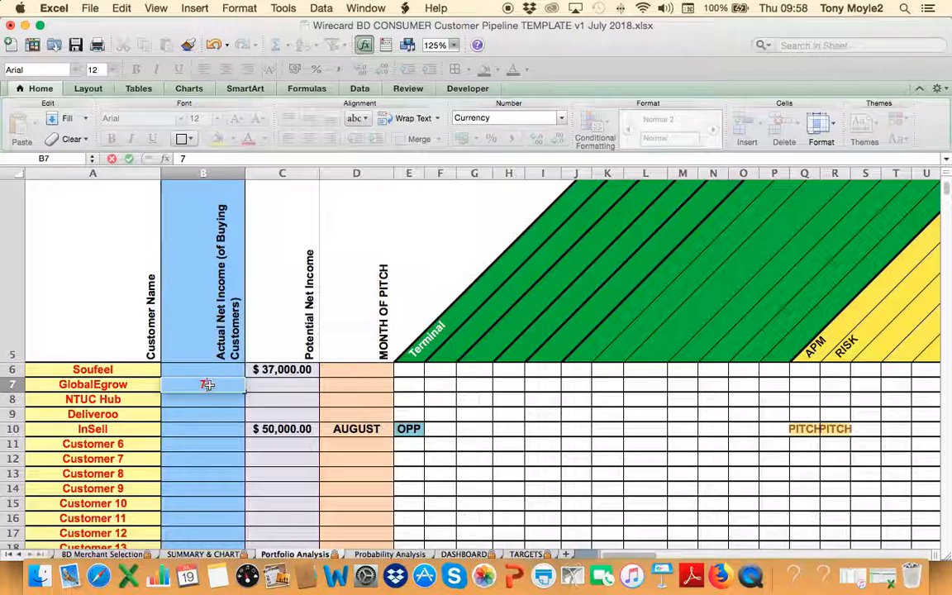
type("3,000")
key("Return")
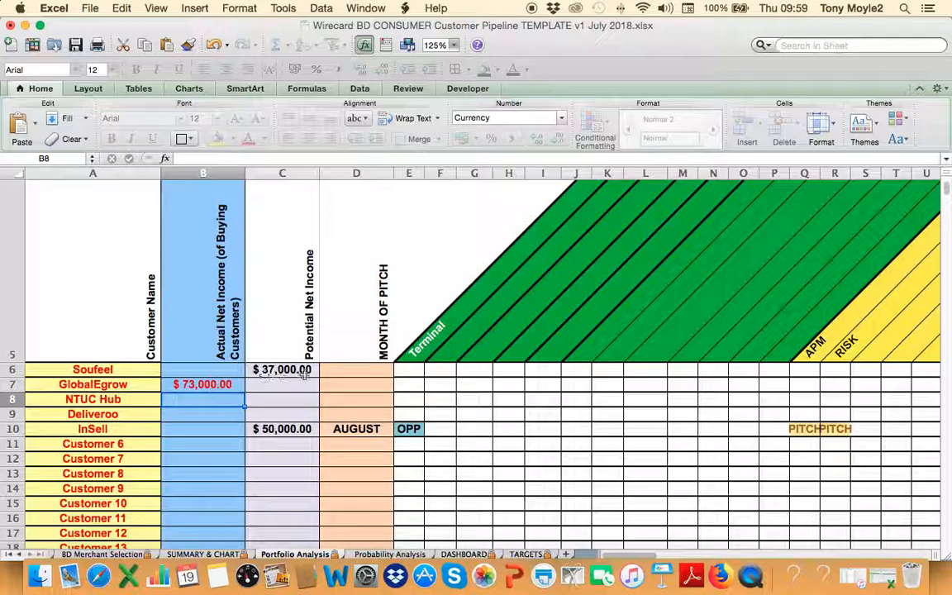
Review InSell's row across the product columns and the status key above the table
left_click(295, 425)
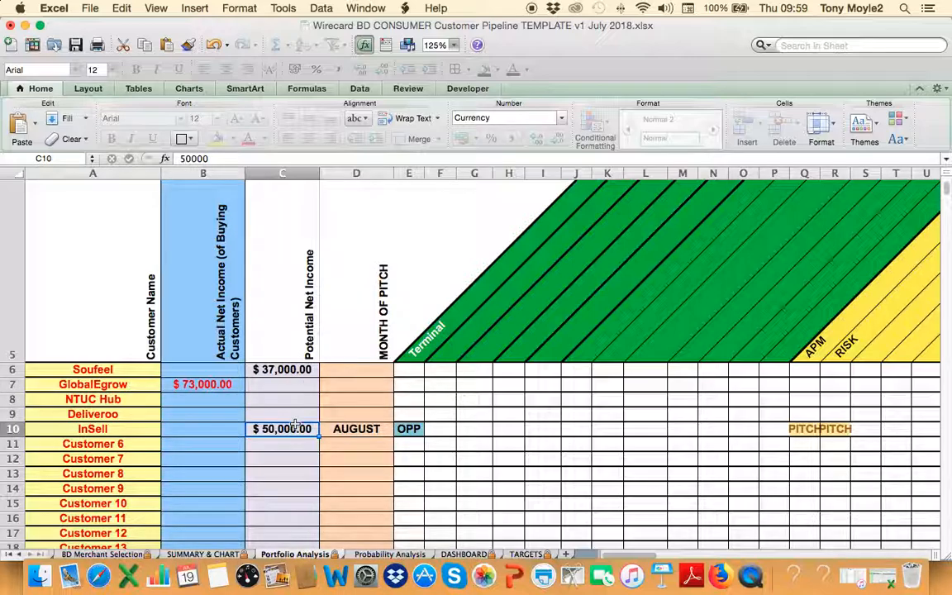
key("Right")
key("Right")
key("Right")
key("Right")
key("Right")
key("Right")
key("Right")
key("Right")
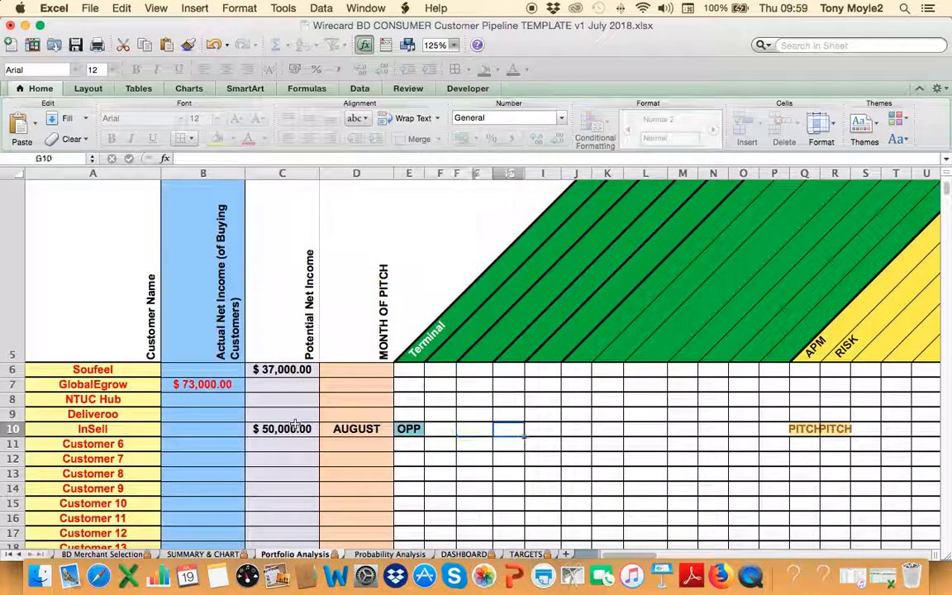
key("Right")
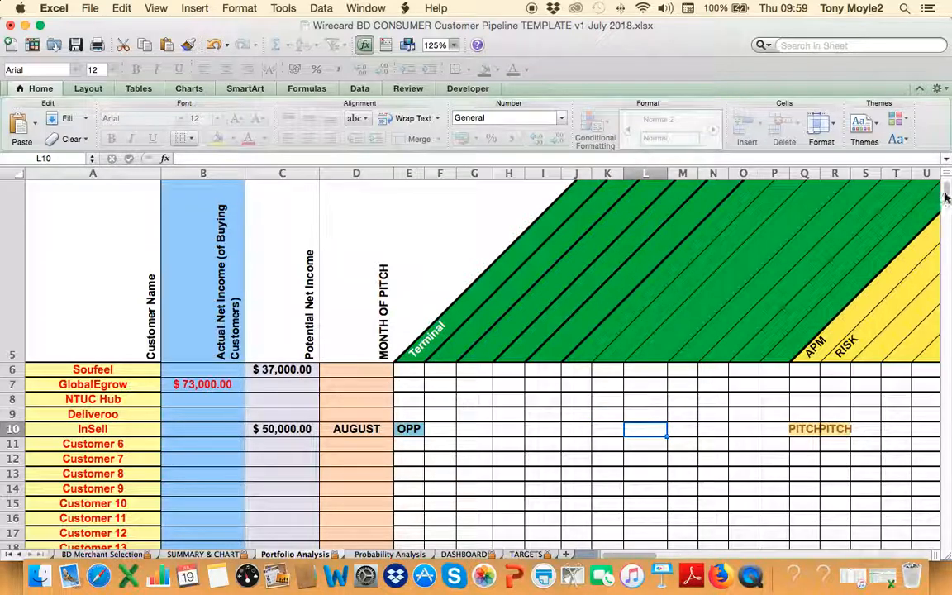
left_click_drag(942, 190, 943, 187)
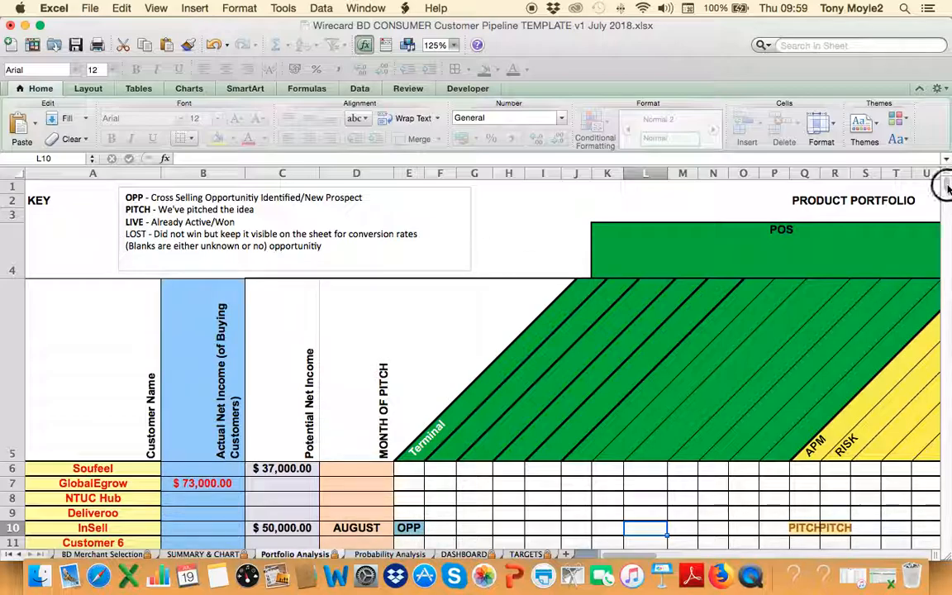
scroll(945, 192, "down", 3)
scroll(942, 188, "up", 3)
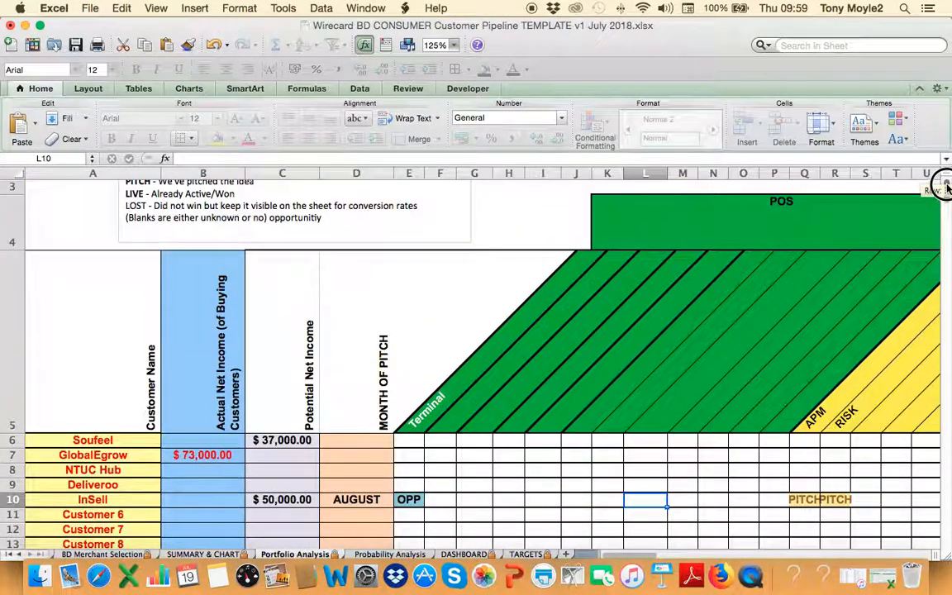
scroll(942, 189, "down", 3)
scroll(942, 188, "up", 2)
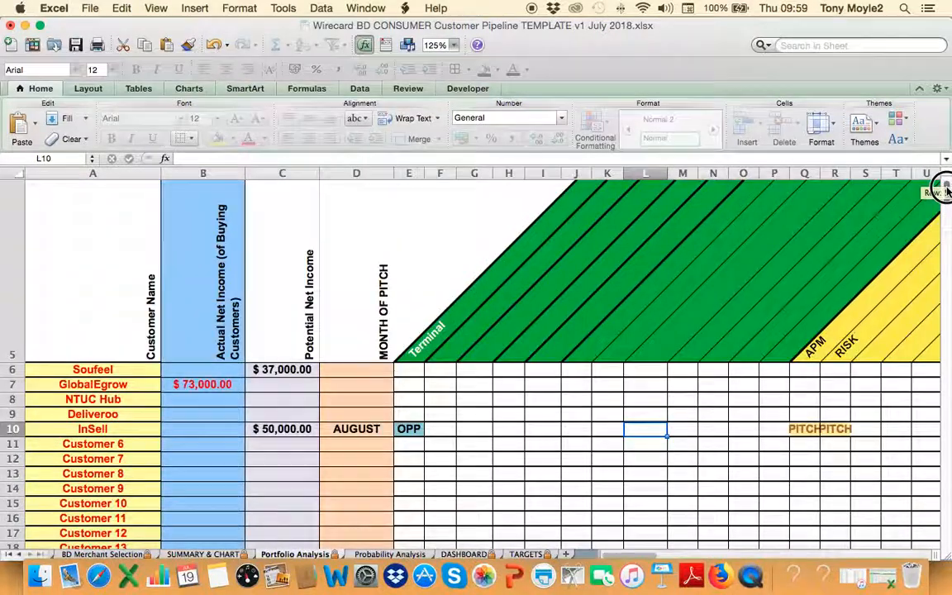
Update InSell's product statuses to LOST for APM and LIVE for RISK
left_click(794, 428)
type("LO")
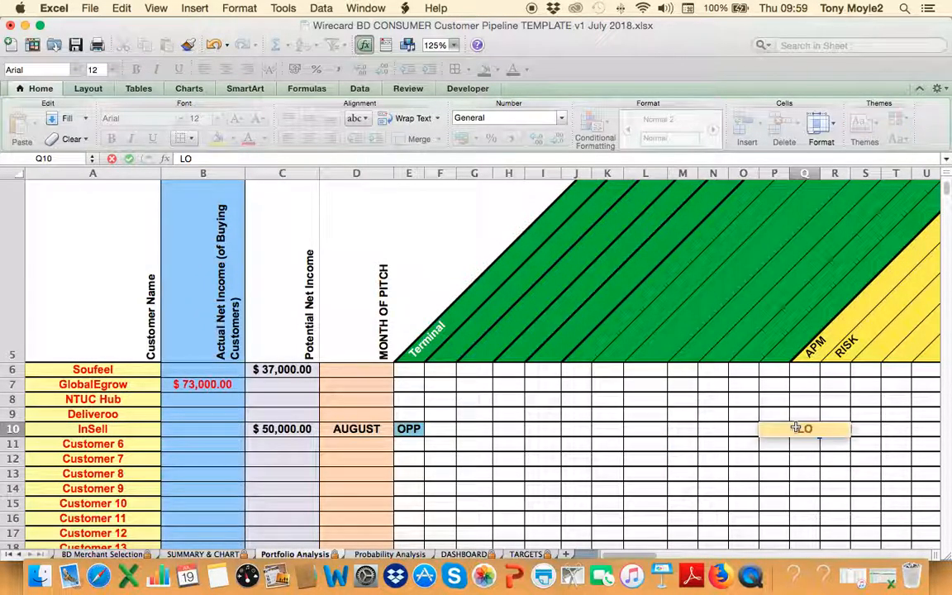
type("ST")
key("Return")
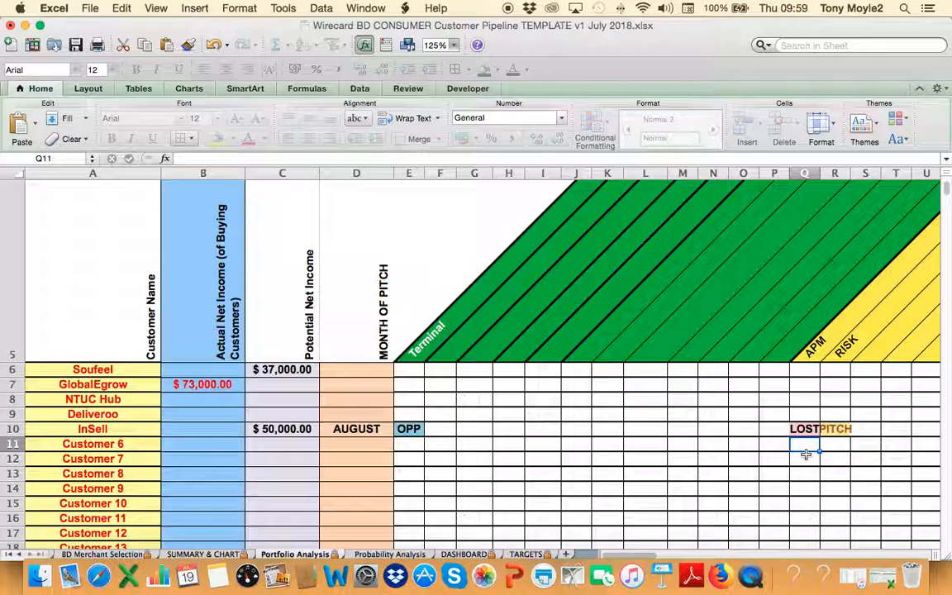
left_click(841, 429)
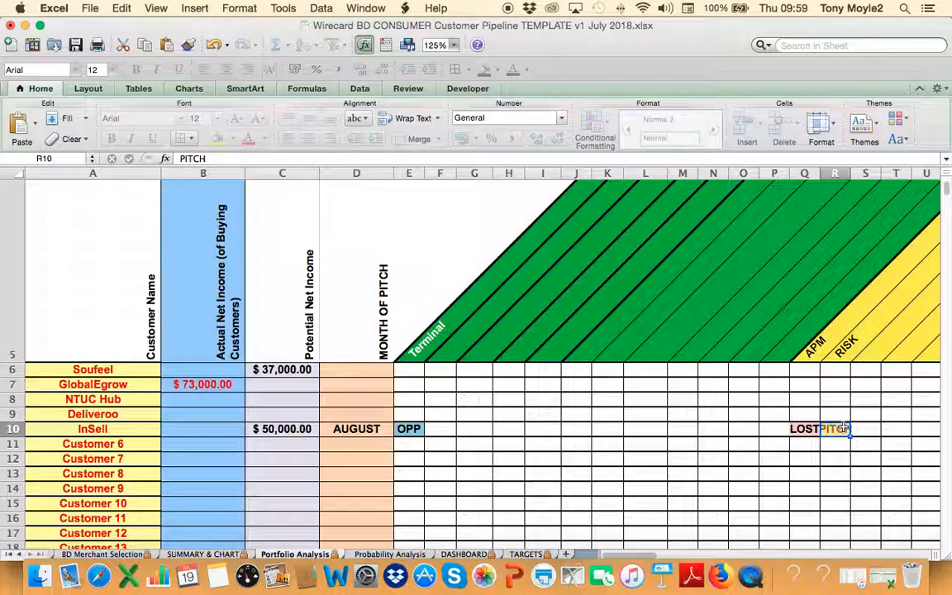
type("LIVE")
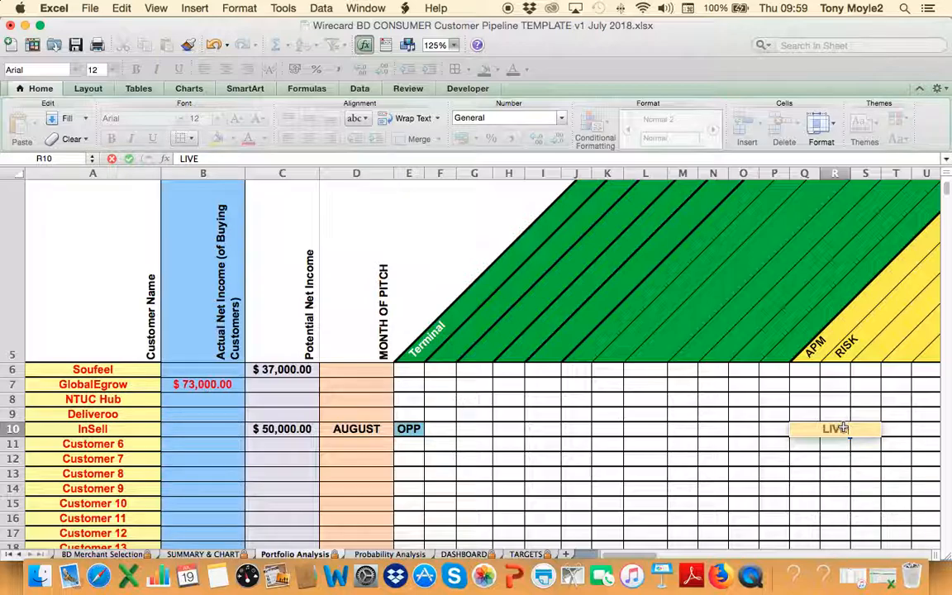
key("Return")
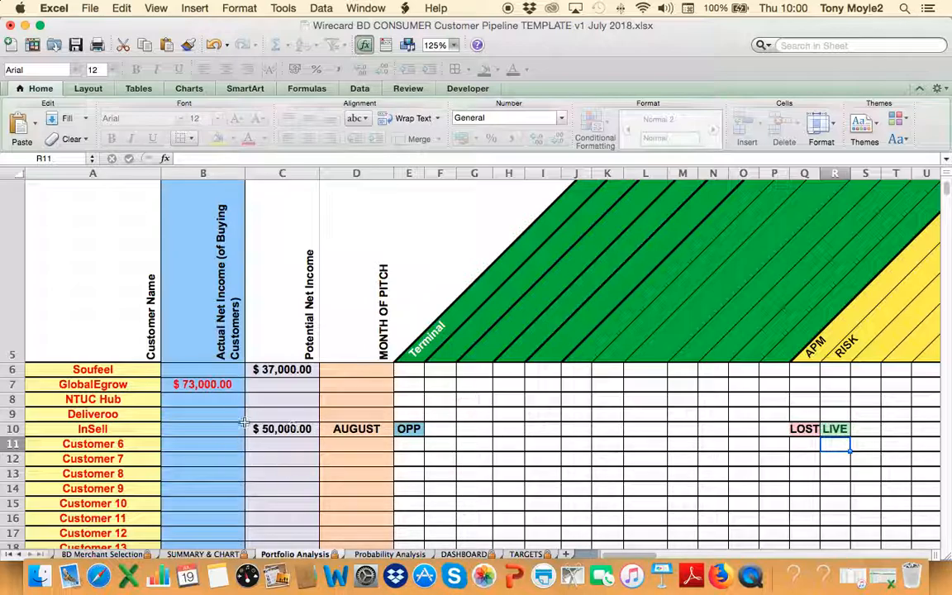
Set InSell's actual net income to 25000 and clear its potential net income on the Portfolio Analysis sheet
left_click(223, 429)
type("25000")
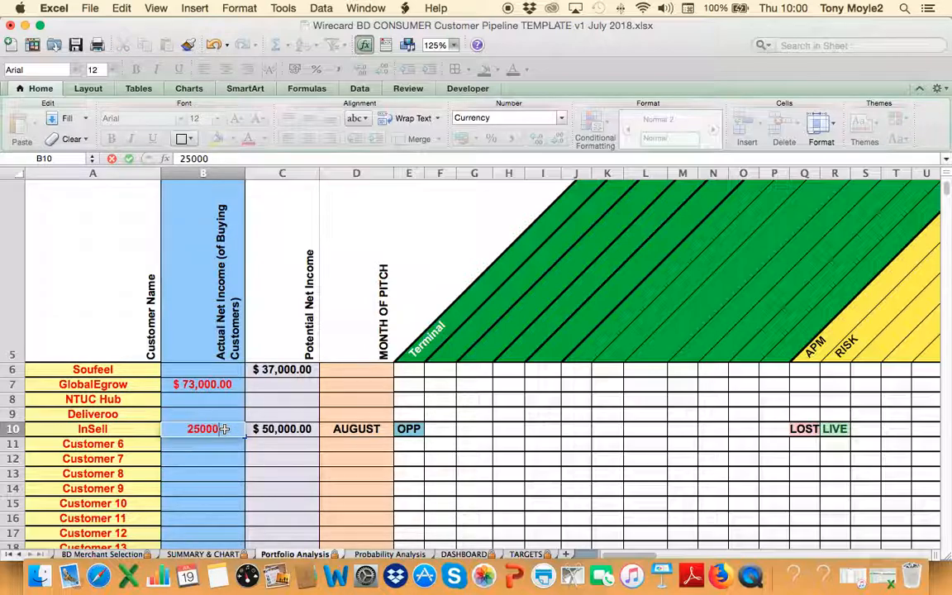
key("Return")
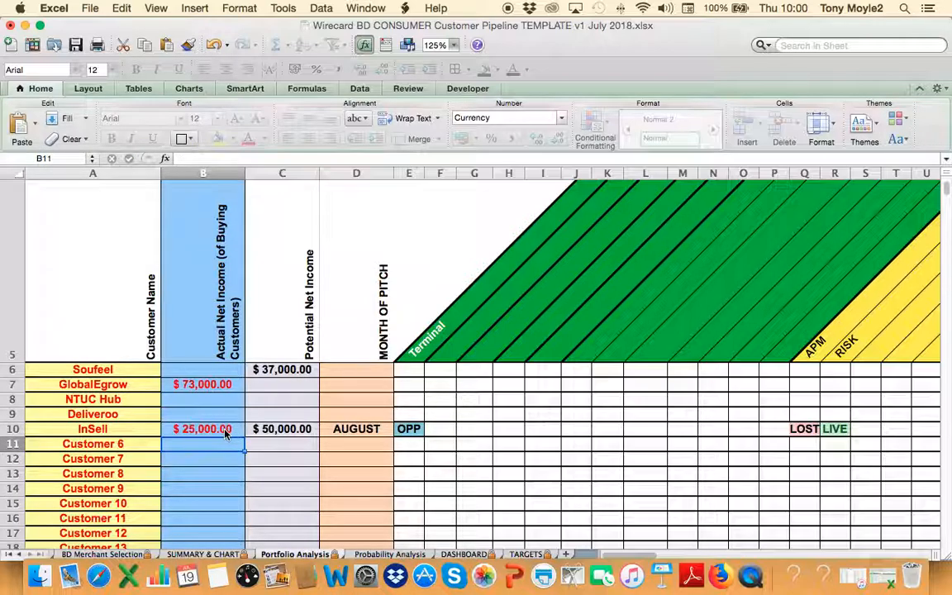
left_click(278, 429)
key("BackSpace")
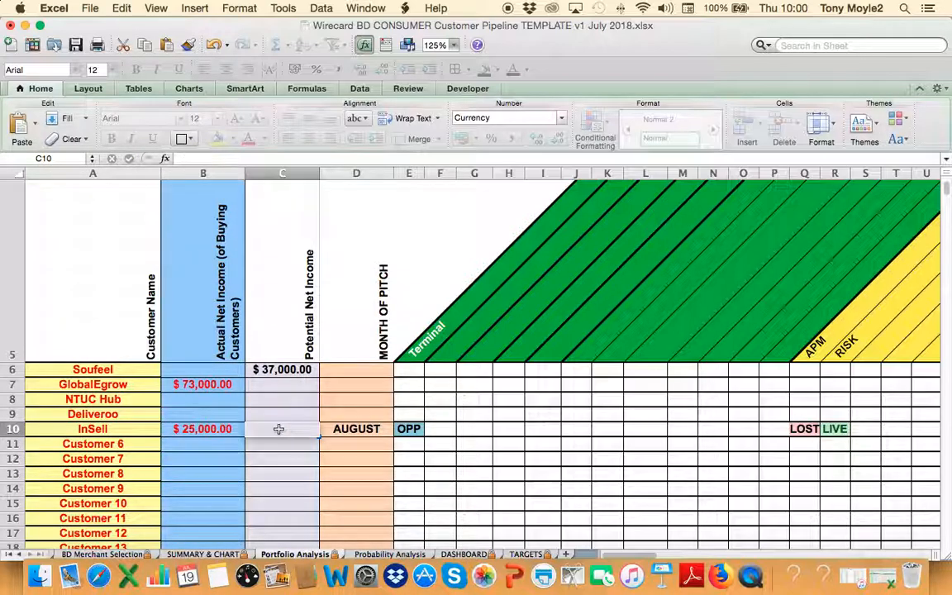
key("Return")
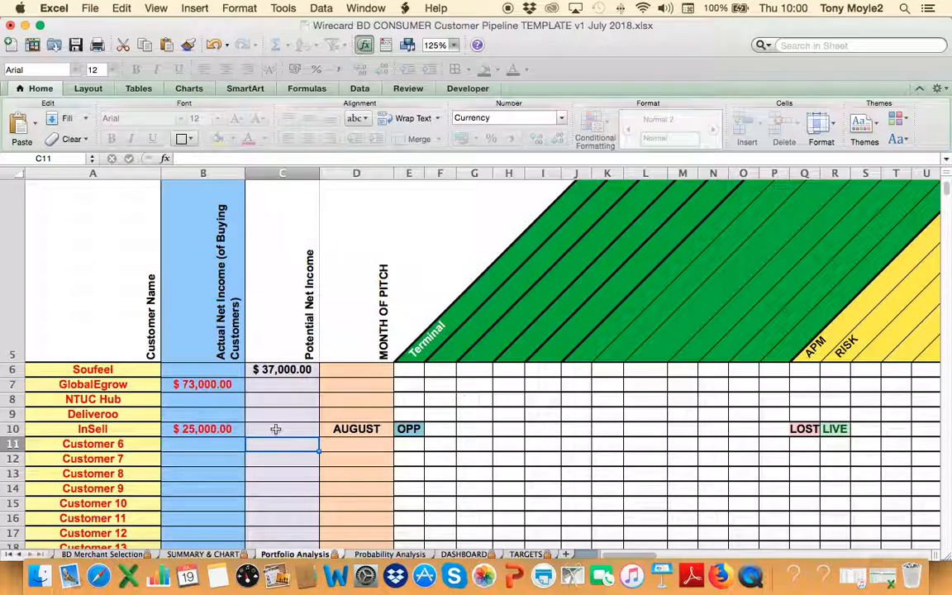
left_click(275, 429)
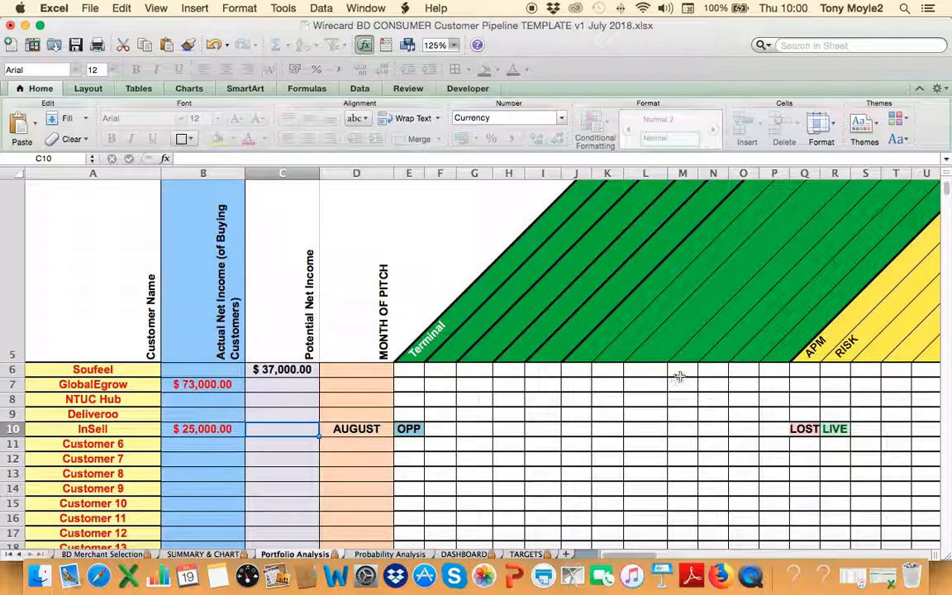
Zoom the sheet to 100% and try the statuses PITCH and LOST for NTUC Hub in cell H8
left_click(453, 46)
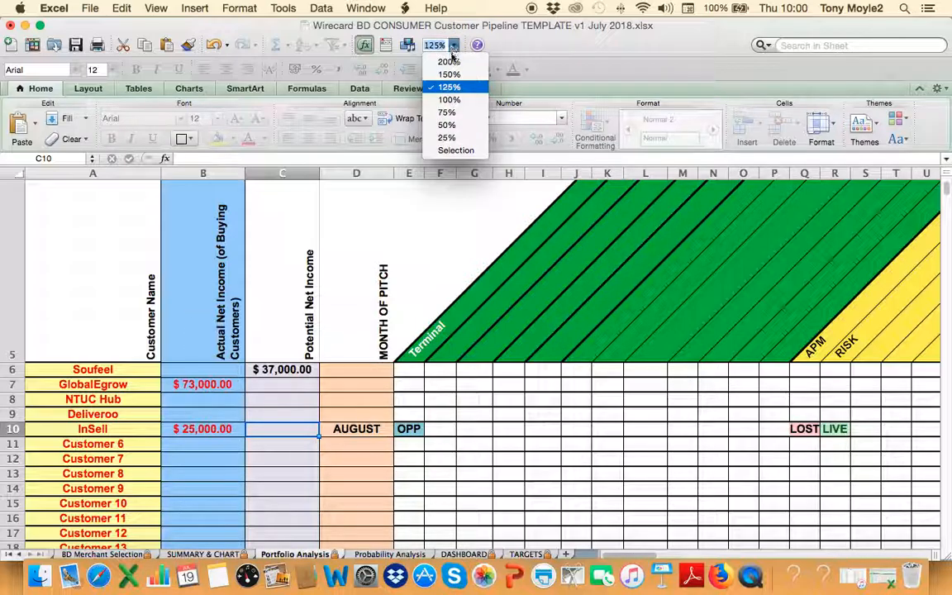
left_click(452, 98)
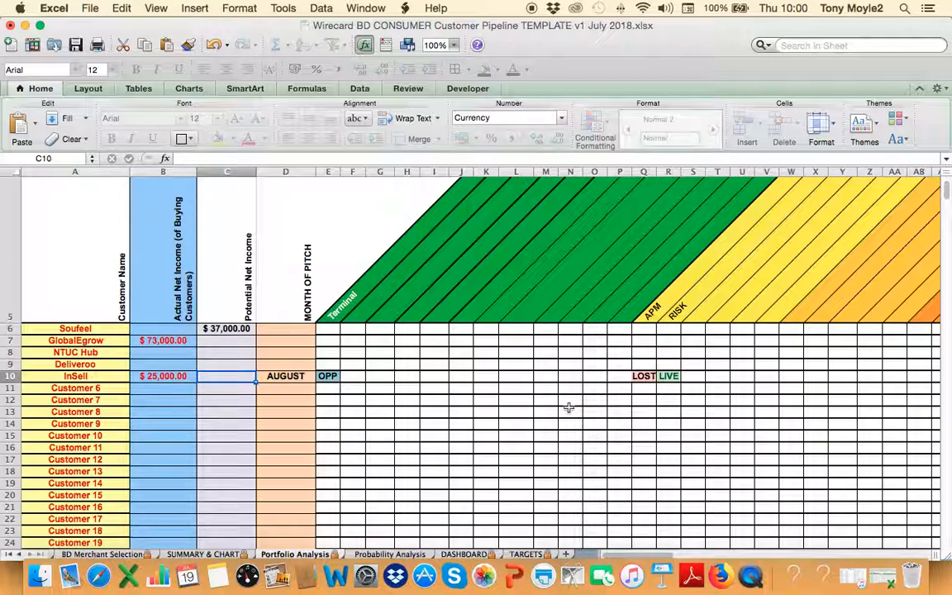
left_click(412, 354)
type("PITCH")
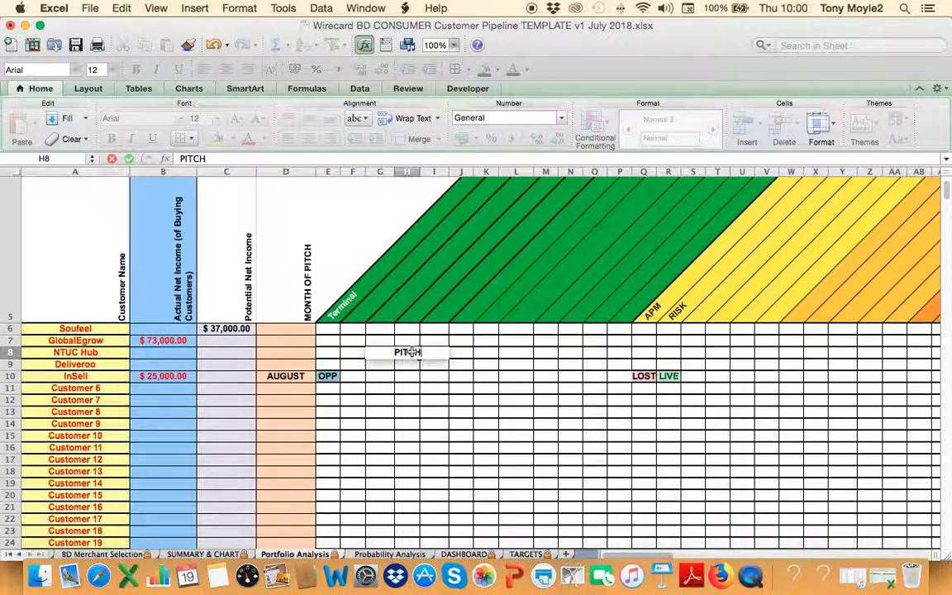
key("Return")
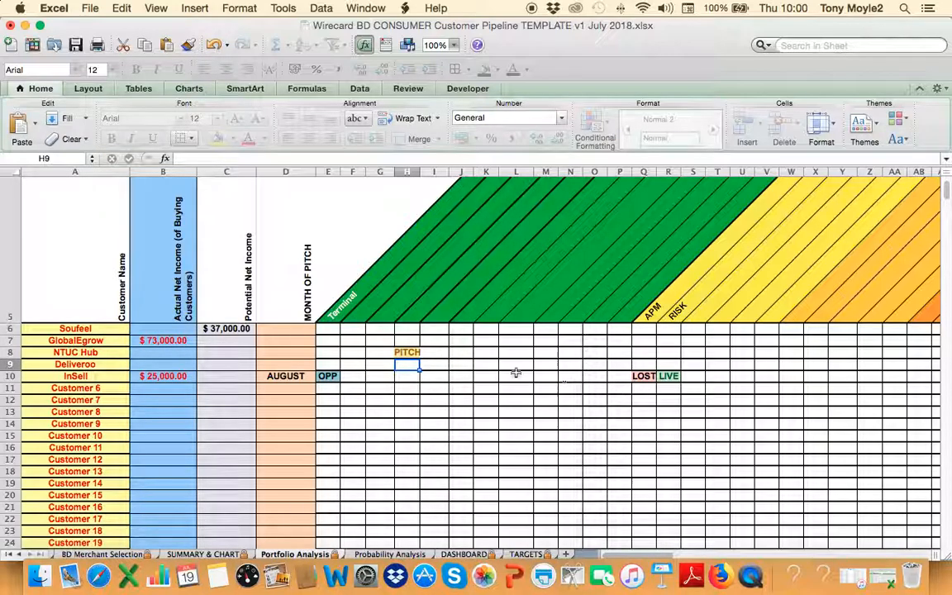
left_click(417, 353)
type("LOST")
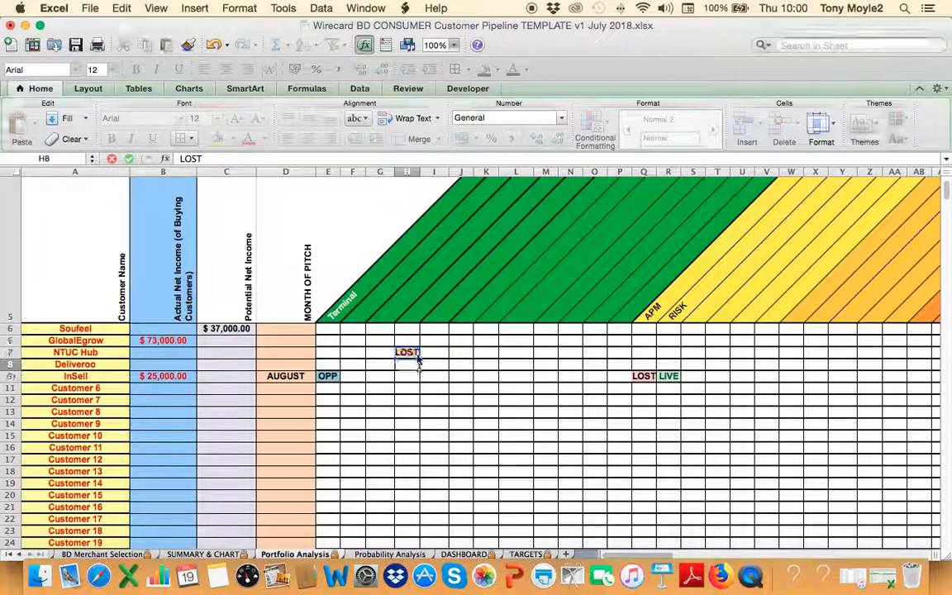
key("Return")
Set NTUC Hub's product status in cell H8 to LIVE
left_click(404, 353)
type("LIVE")
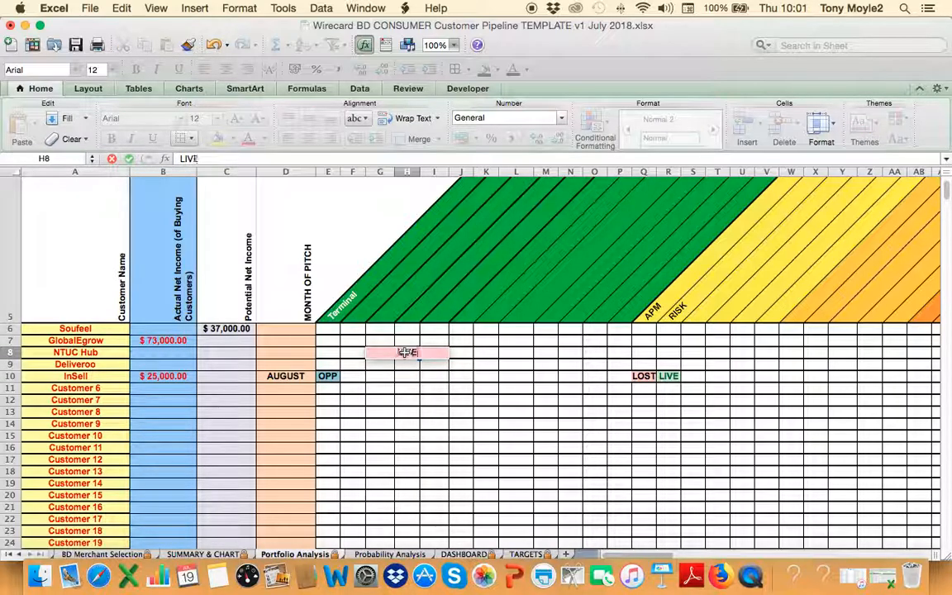
key("Return")
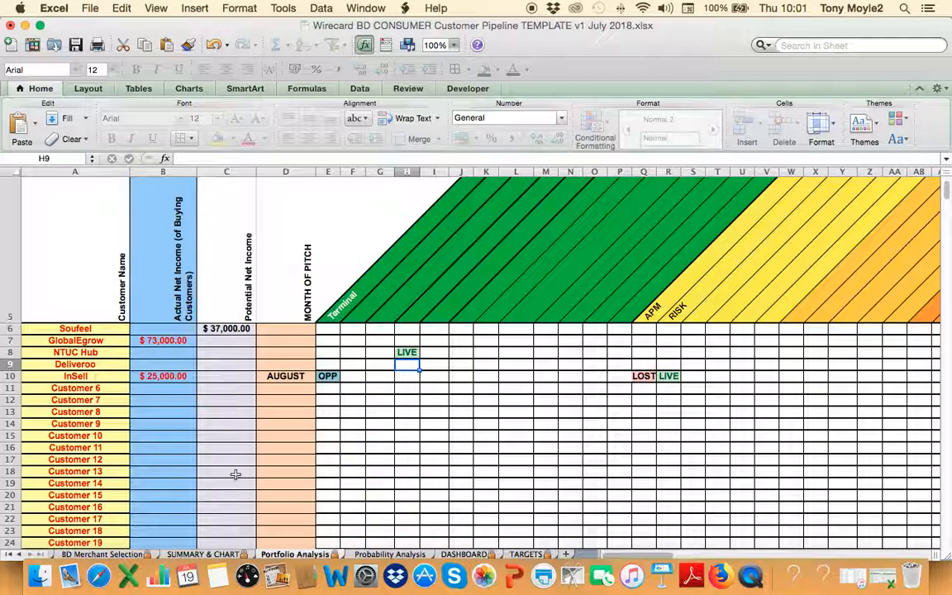
On the Probability Analysis sheet, clear the "Do we understand their key Requirements?" factor and undo the deletion
left_click(368, 554)
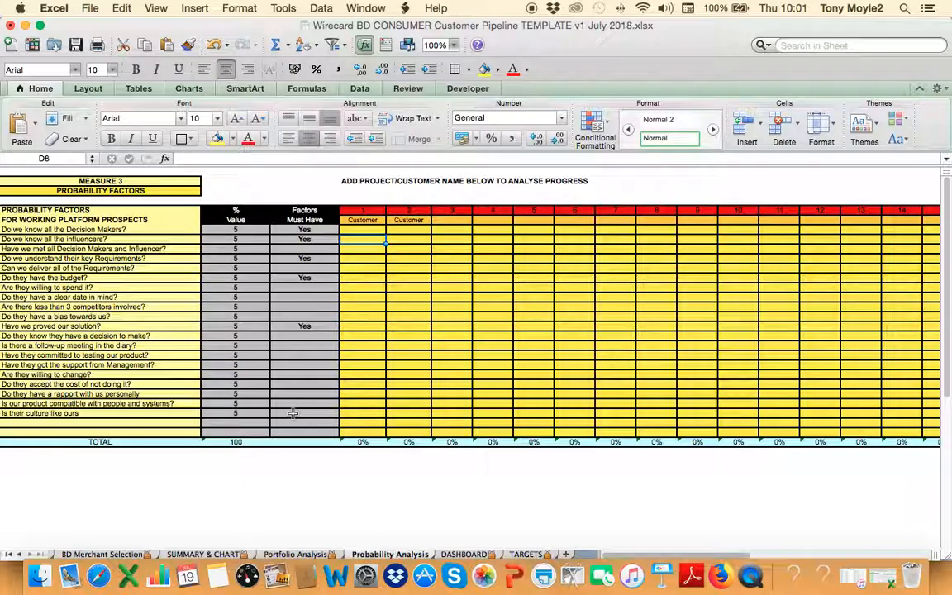
left_click(142, 259)
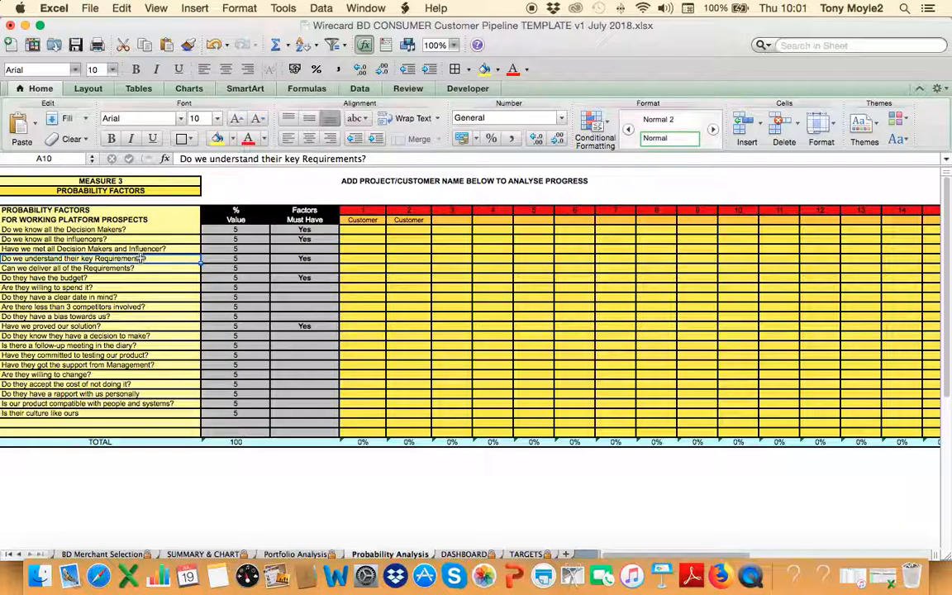
key("Delete")
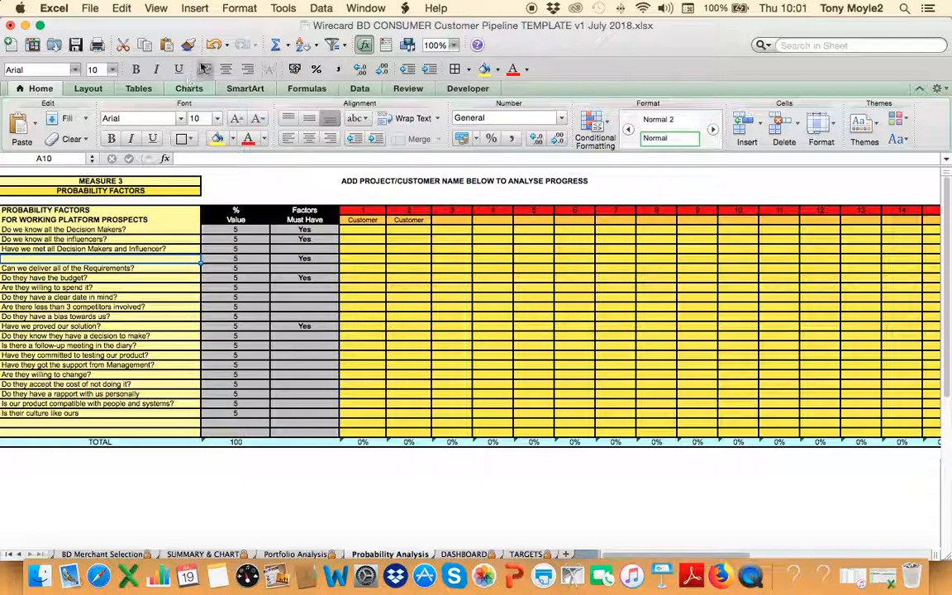
left_click(213, 46)
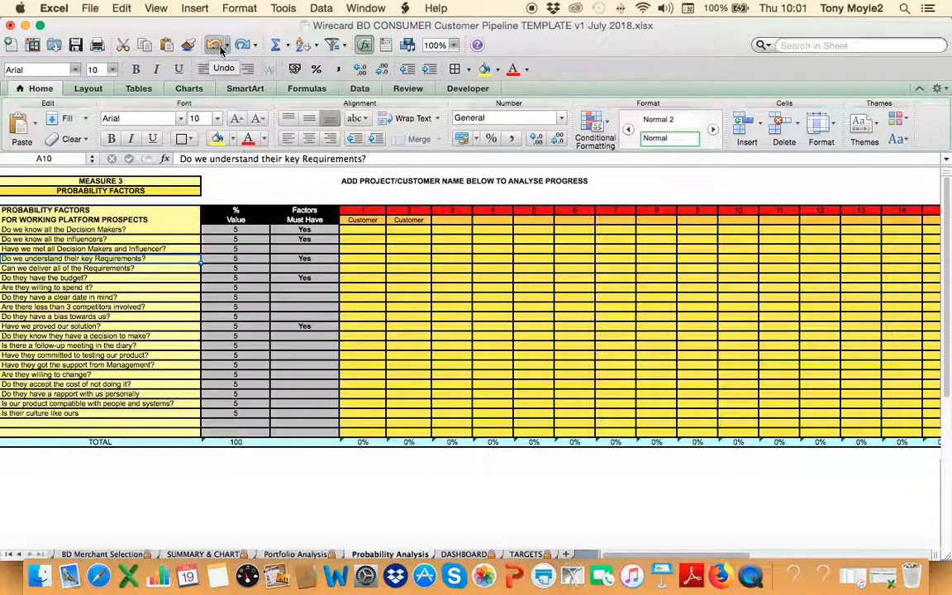
Rename the first customer column on the Probability Analysis sheet to InSell, with the sheet zoomed to 125%
left_click(379, 220)
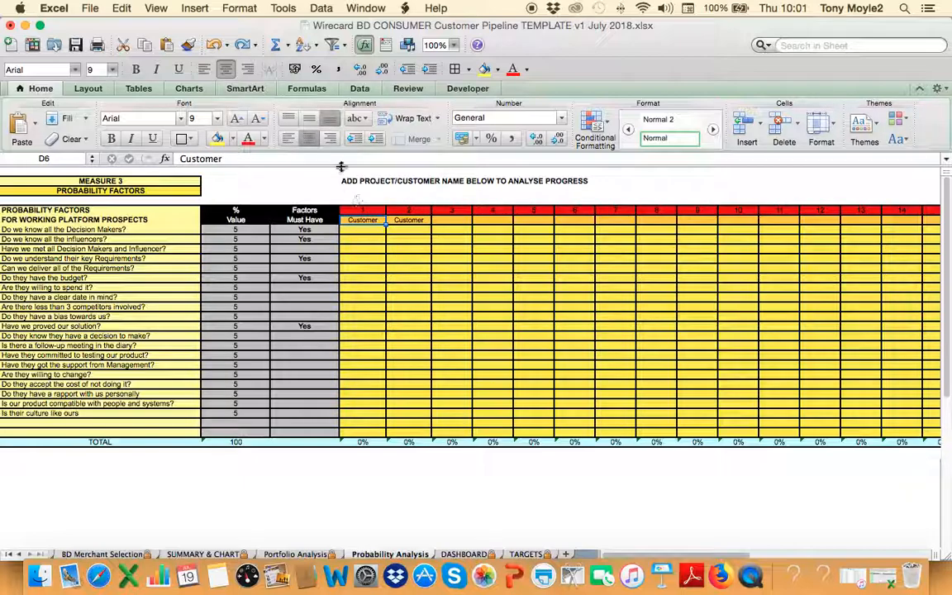
left_click(454, 46)
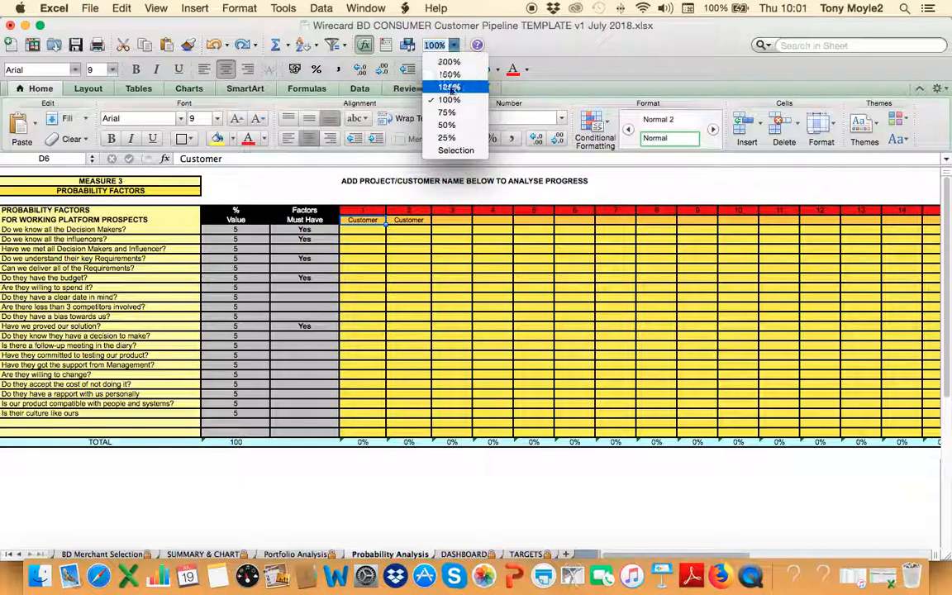
left_click(449, 87)
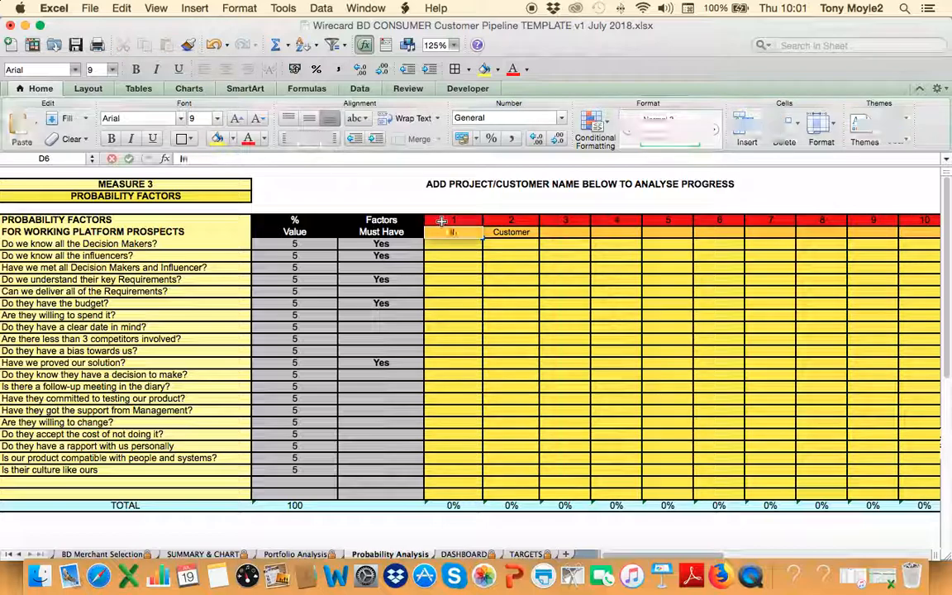
type("Insell")
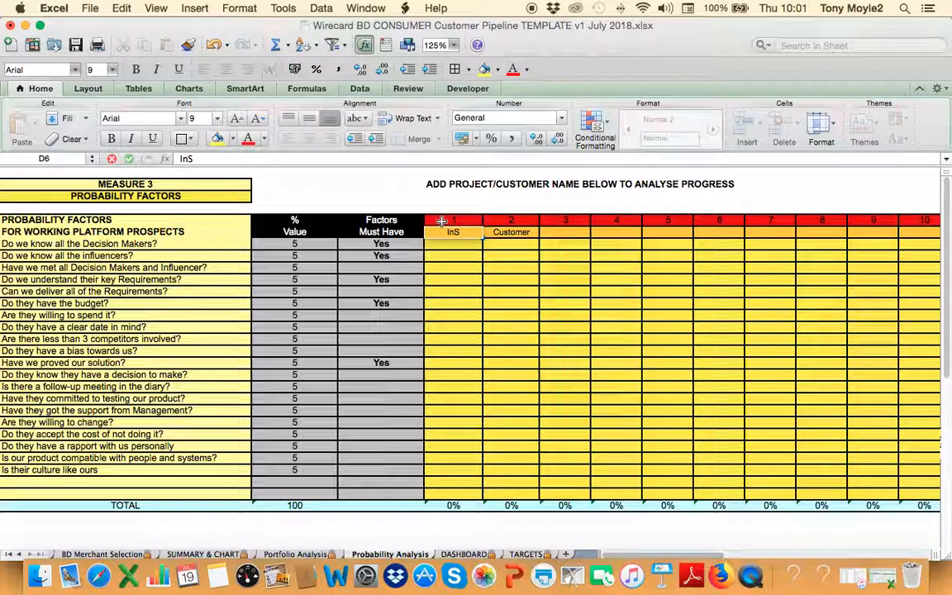
key("Return")
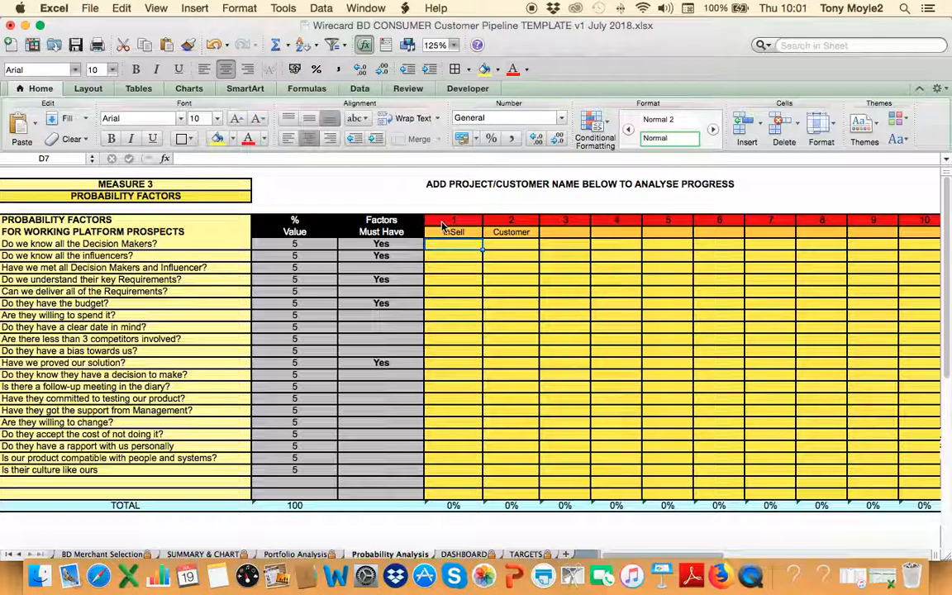
Answer InSell's first six probability factors, from decision makers down to budget: yes, yes, no, yes, yes, no
type("yes")
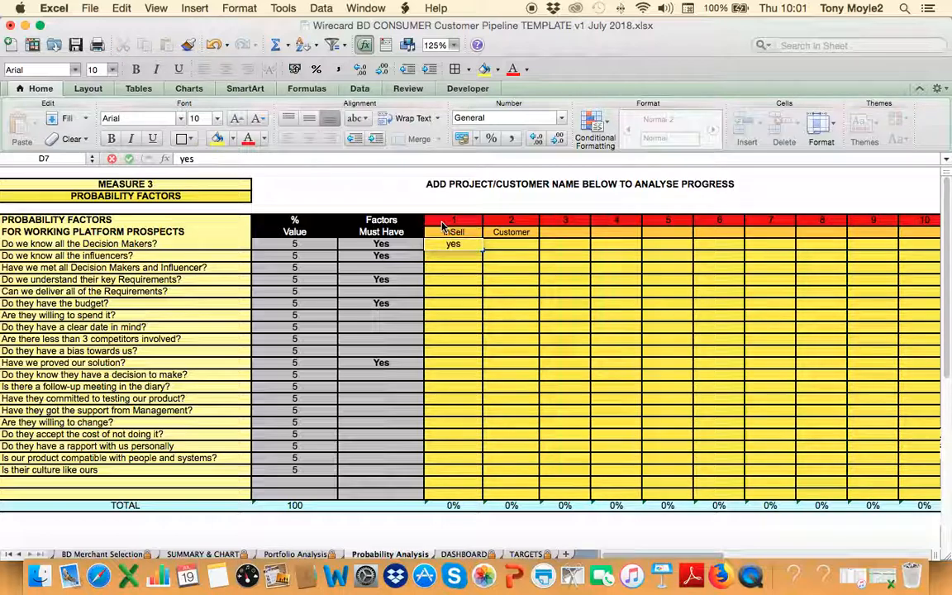
key("Return")
type("yes")
key("Return")
type("no")
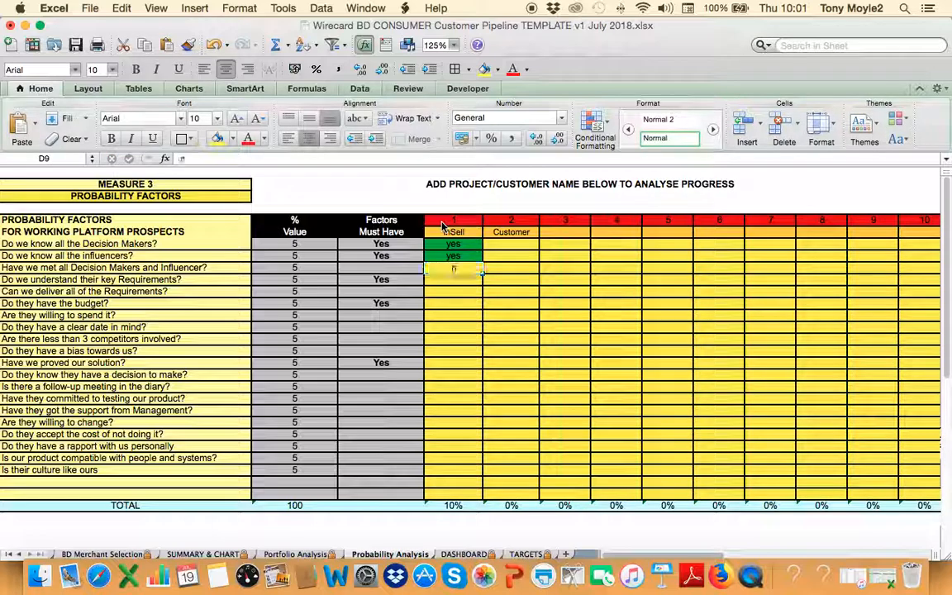
key("Return")
type("yes")
key("Return")
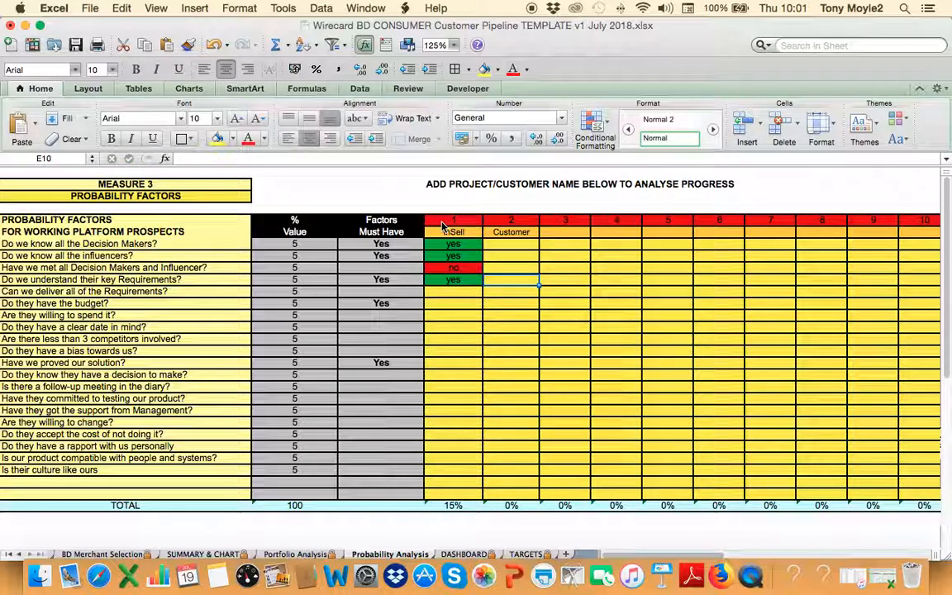
type("yes")
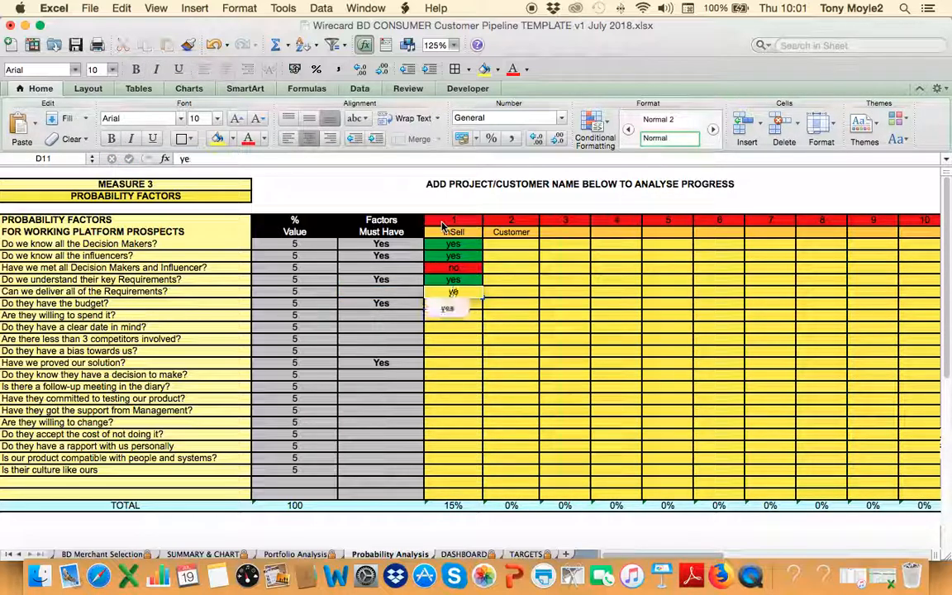
key("Return")
type("no")
key("Return")
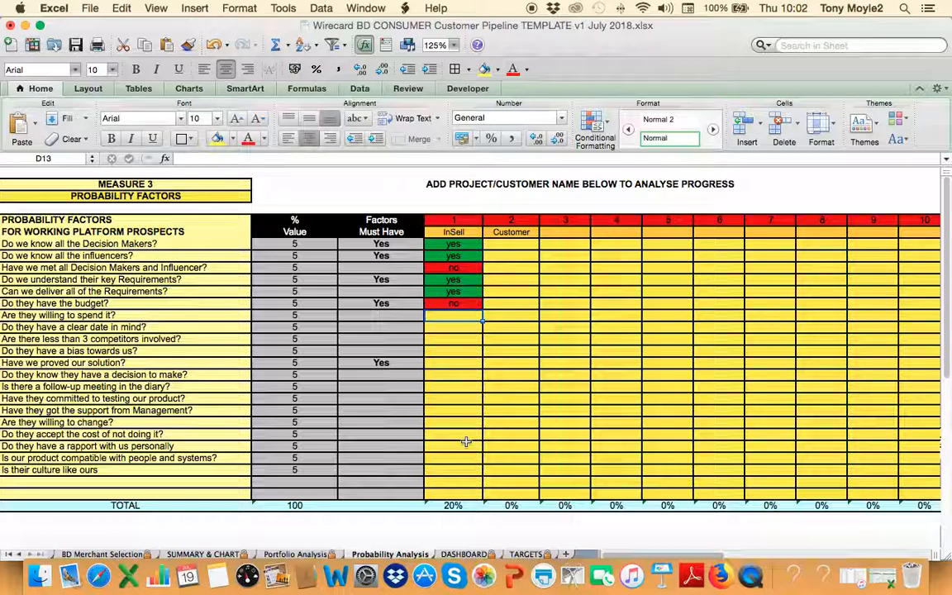
Change InSell's month of pitch to JANUARY on the Portfolio Analysis sheet
left_click(314, 555)
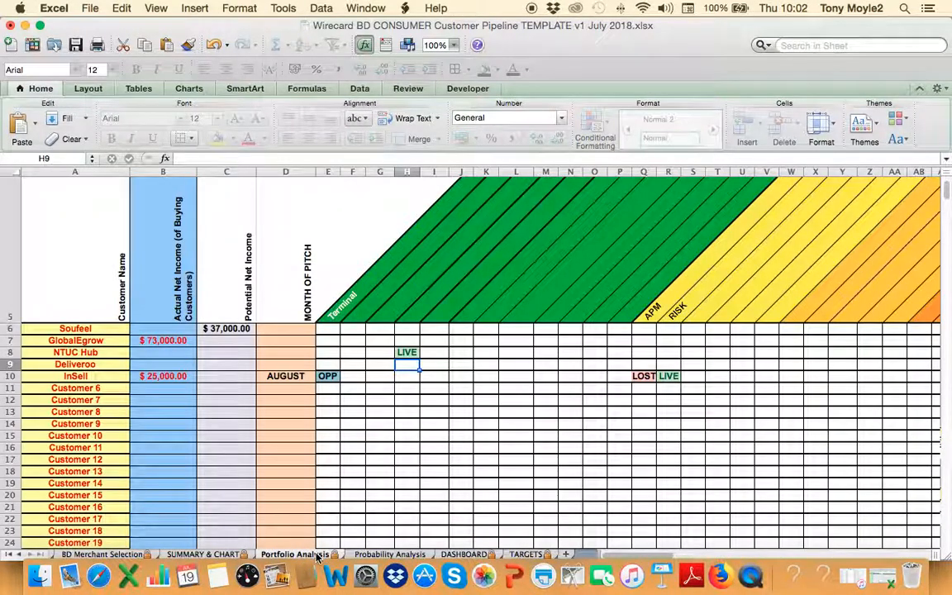
left_click(288, 375)
left_click_drag(288, 375, 324, 374)
type("jan")
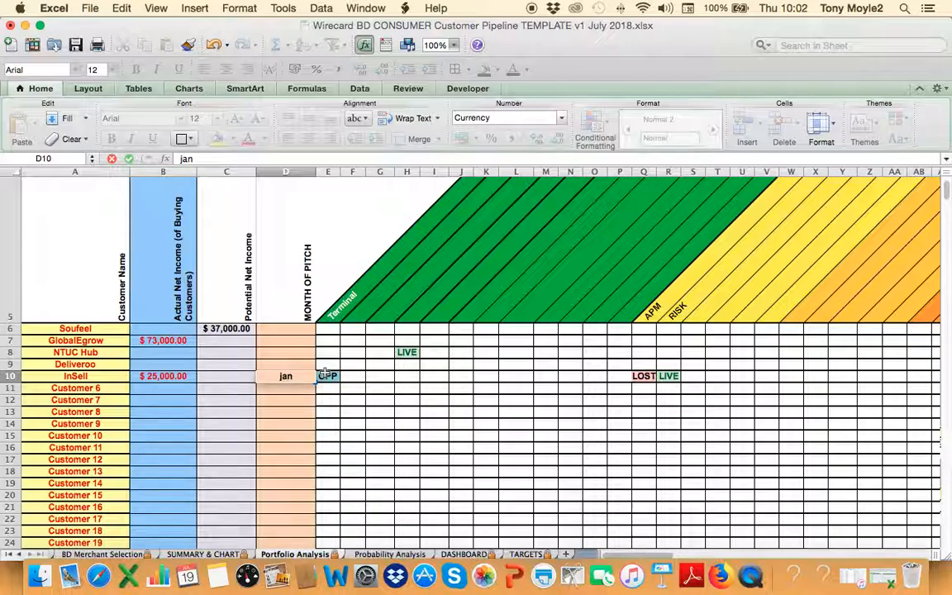
key("BackSpace")
key("BackSpace")
key("BackSpace")
type("JANUARY")
key("Return")
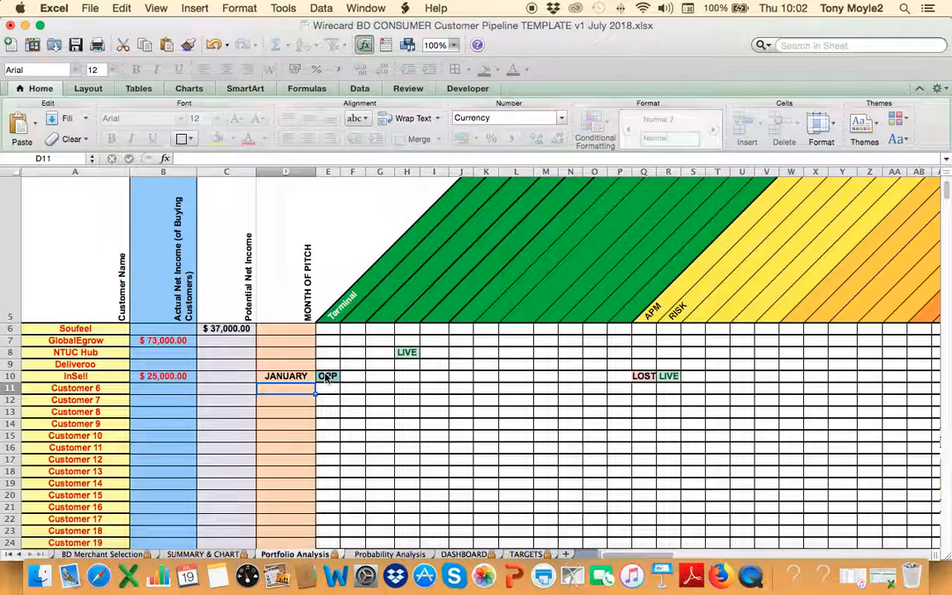
Glance at InSell's factors on the Probability Analysis sheet, and review the results and activity figures on the TARGETS sheet
left_click(369, 555)
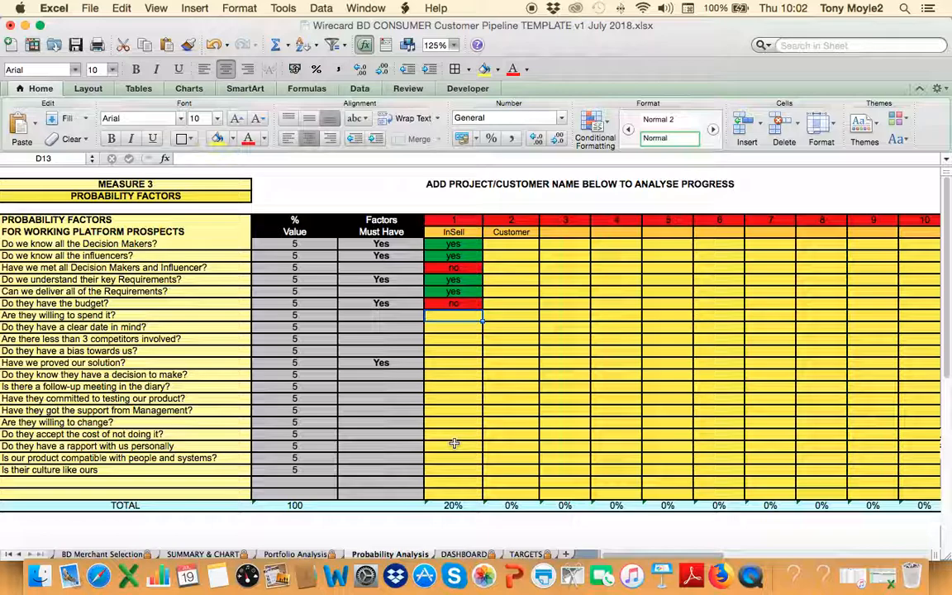
left_click(525, 556)
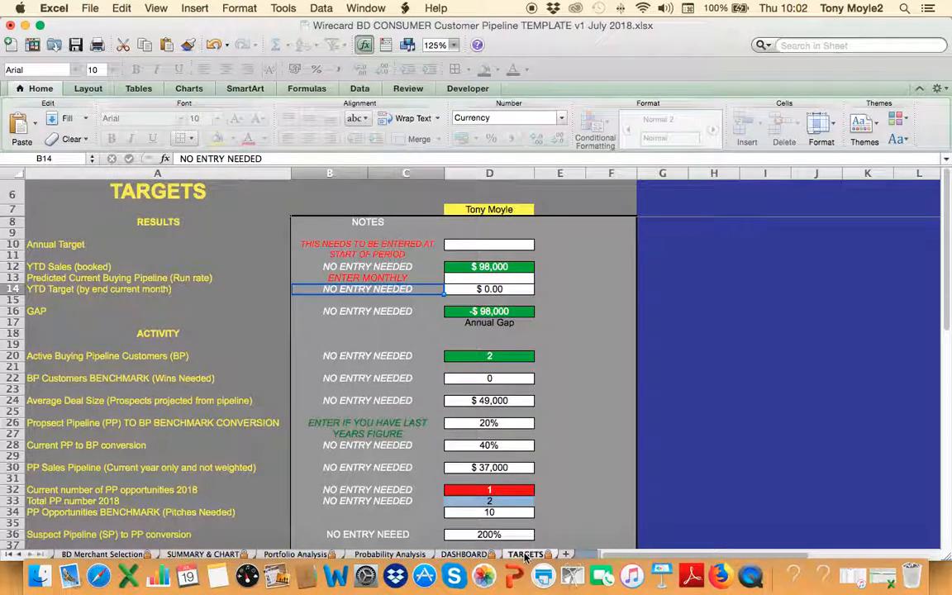
left_click(560, 369)
left_click(578, 324)
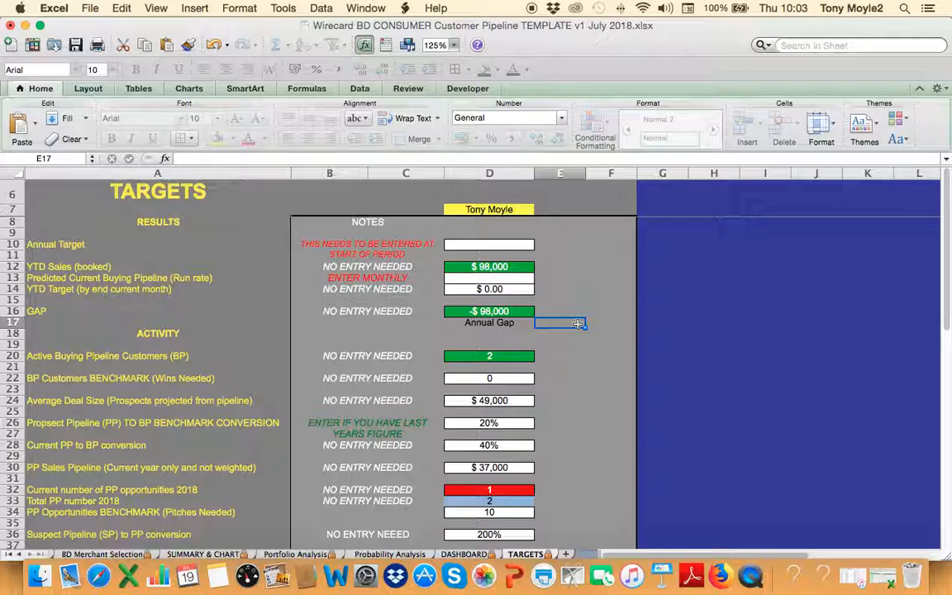
key("Up")
key("Up")
key("Up")
key("Up")
key("Up")
key("Up")
key("Up")
key("Up")
key("Up")
key("Up")
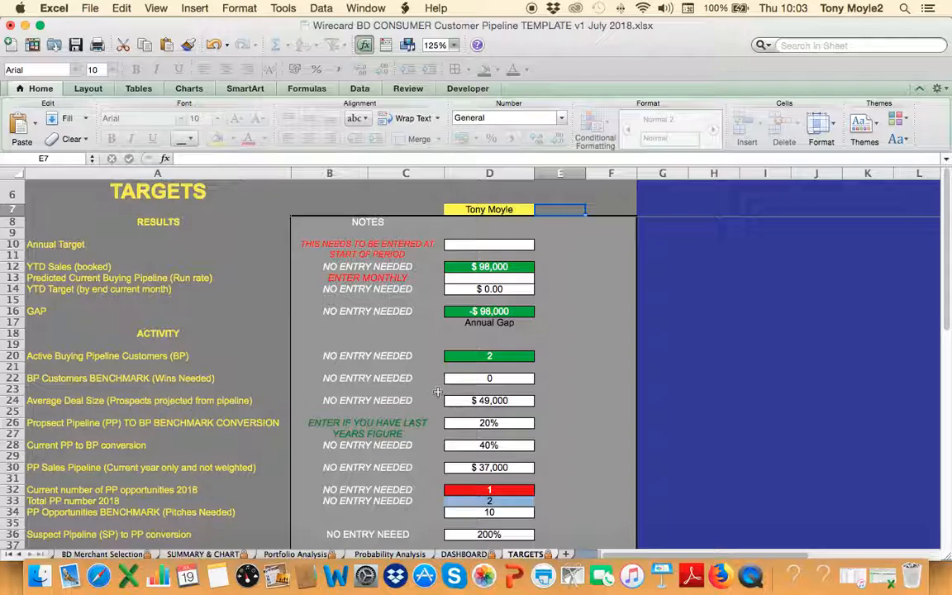
Inspect the Average Deal Size formula on the TARGETS sheet and check the customer incomes on Portfolio Analysis
left_click(499, 403)
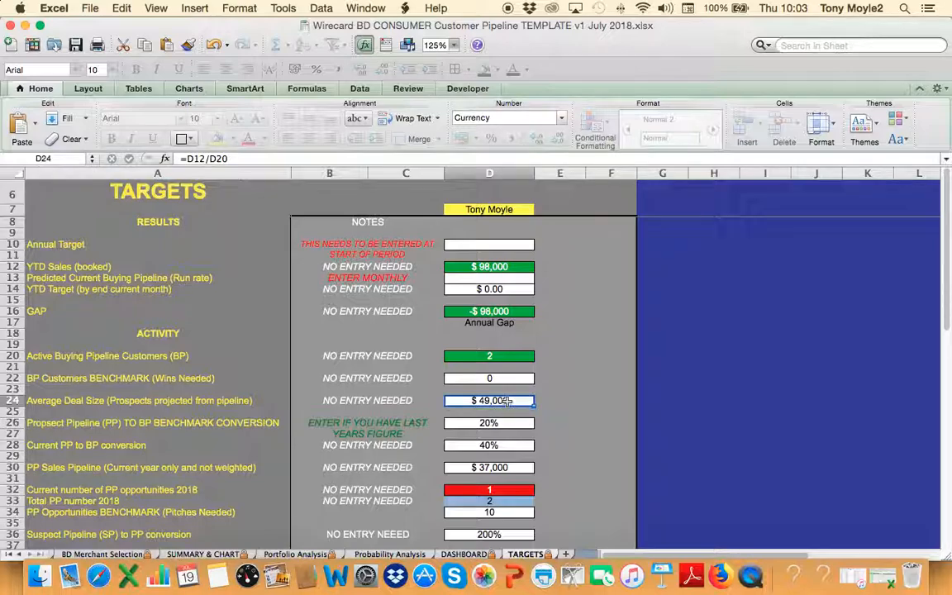
double_click(507, 401)
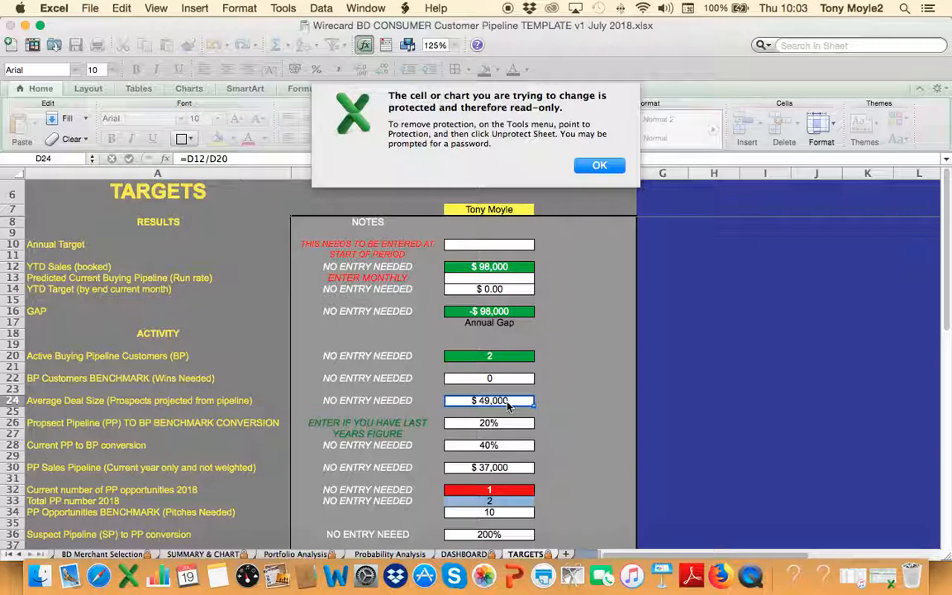
left_click(601, 166)
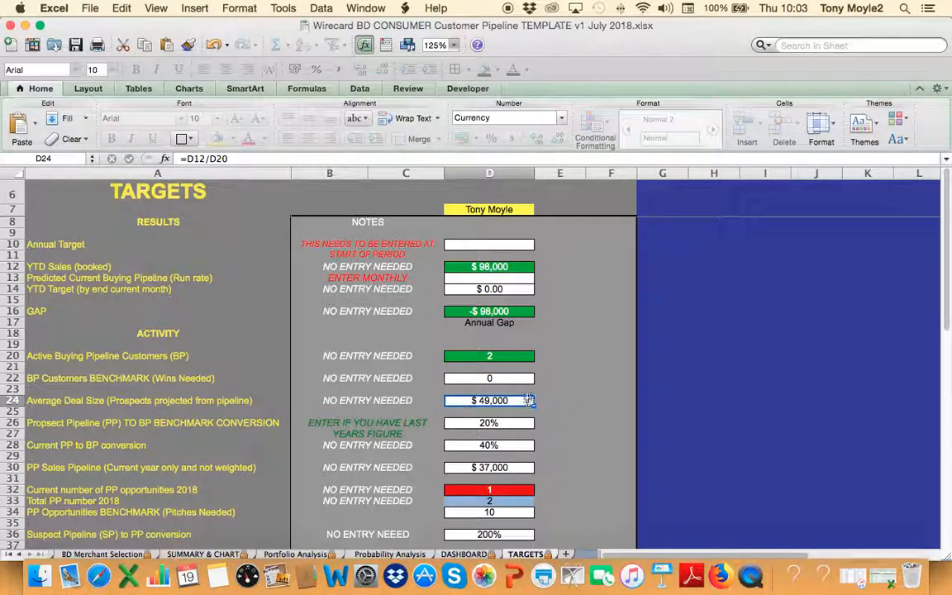
left_click(298, 554)
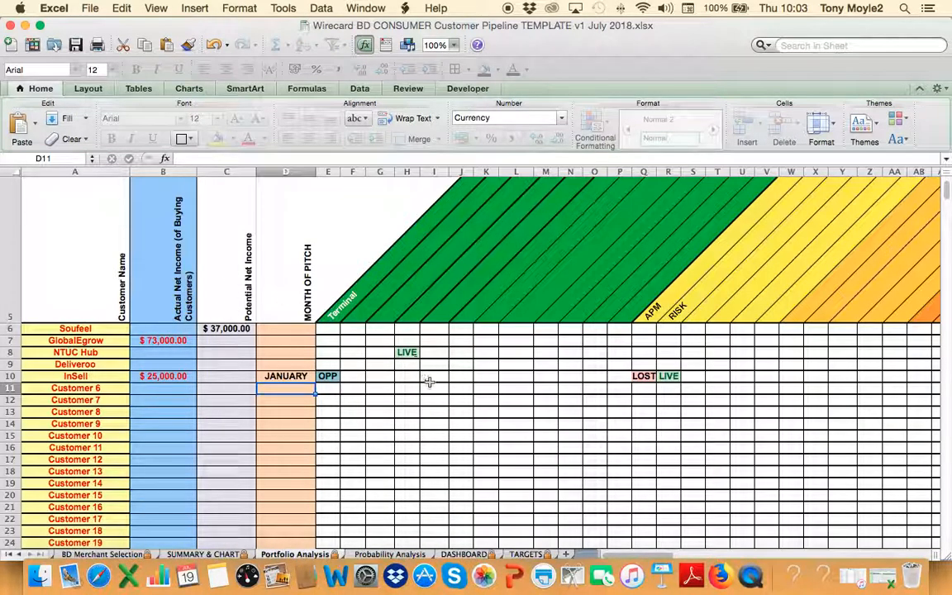
Enter an Annual Target of 240000 on the TARGETS sheet
left_click(510, 554)
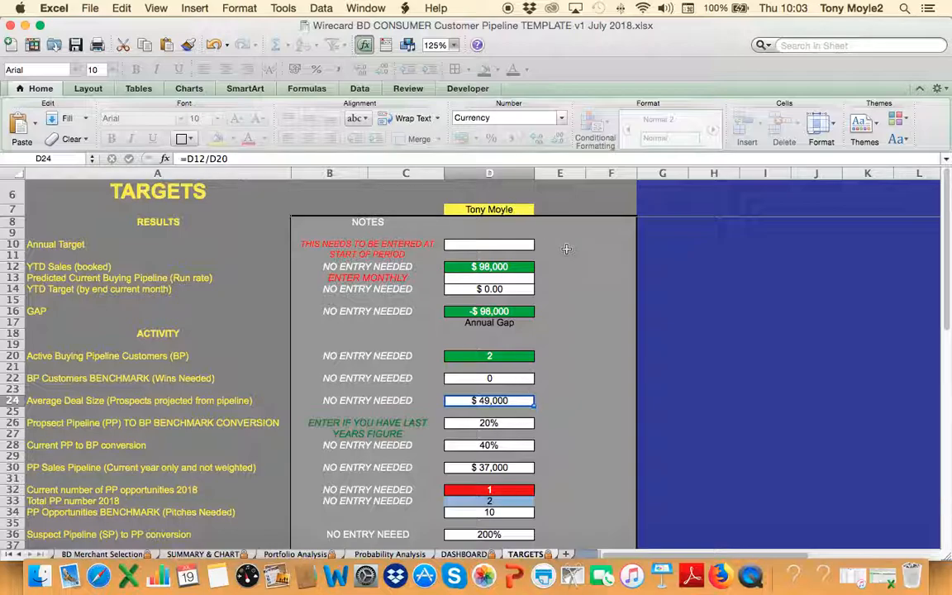
left_click(489, 246)
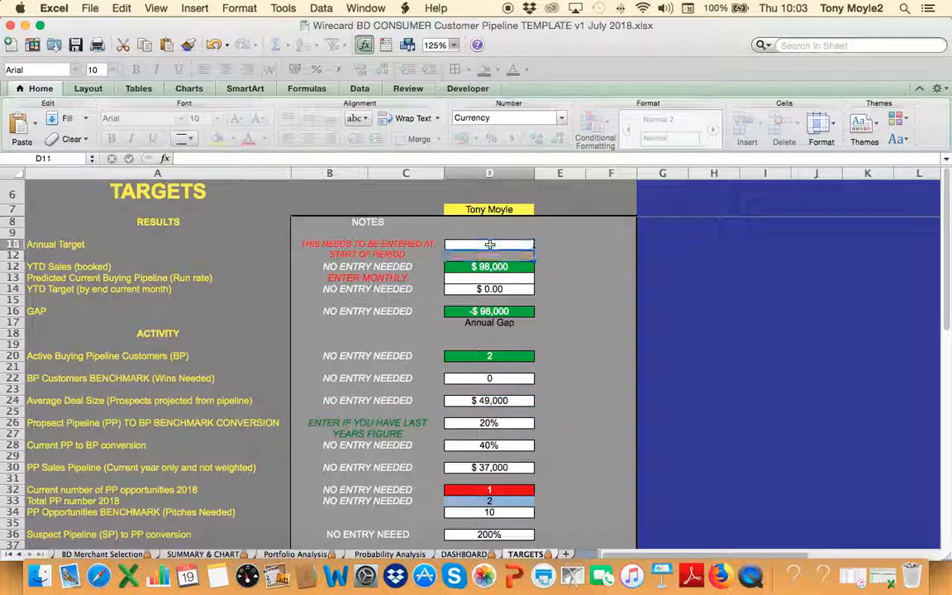
left_click(490, 245)
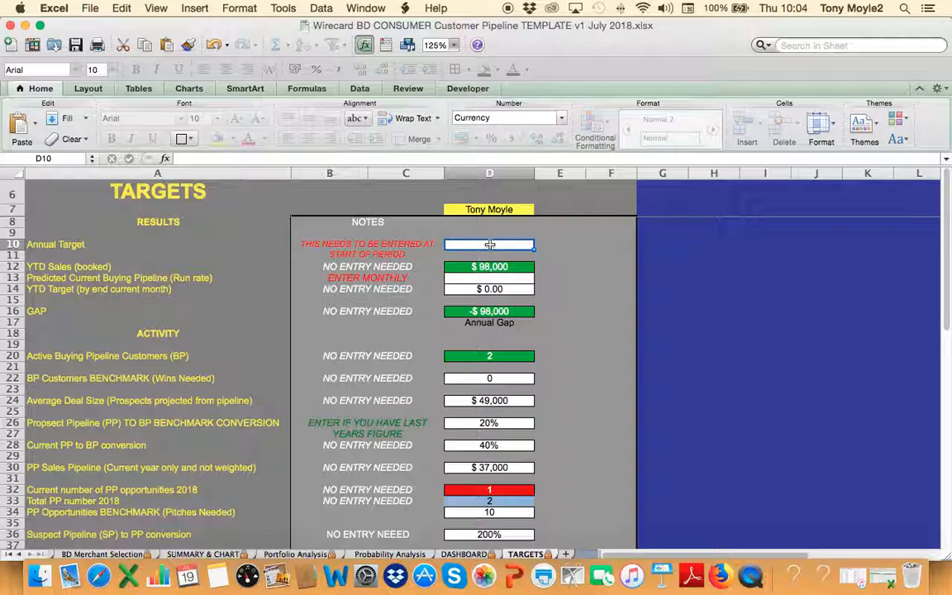
type("2")
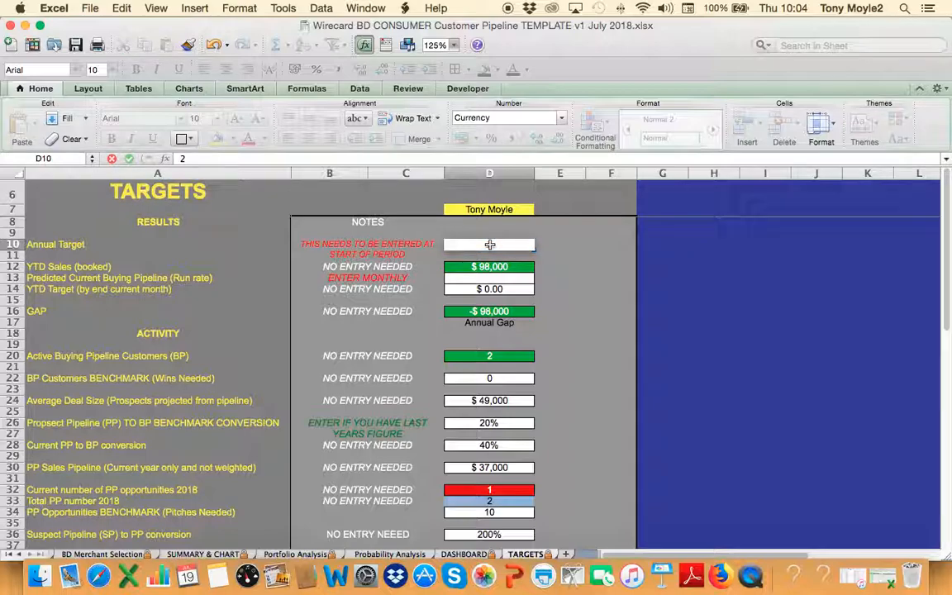
type("40000")
key("Return")
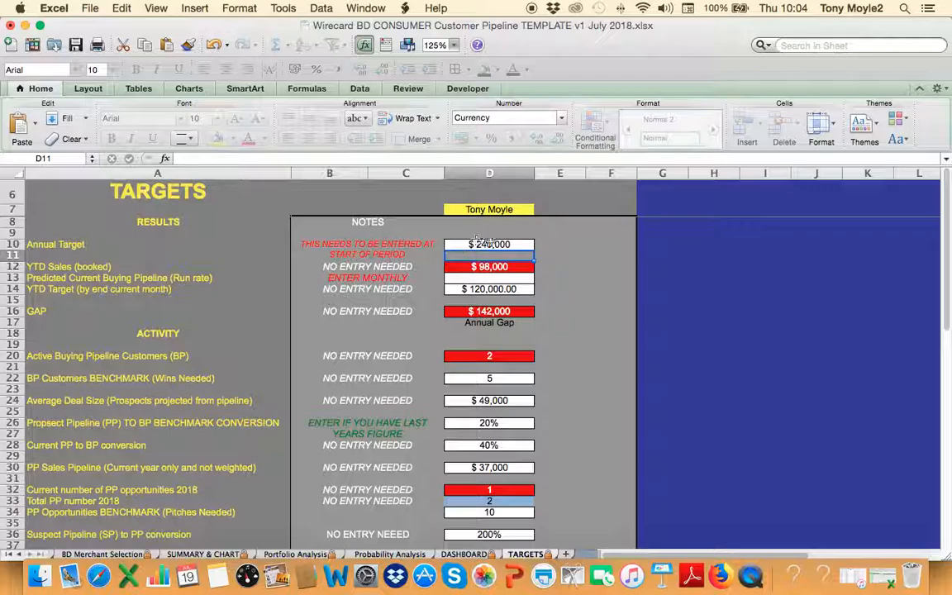
Change the Annual Target to 80000 on the TARGETS sheet
left_click(488, 245)
type("80000")
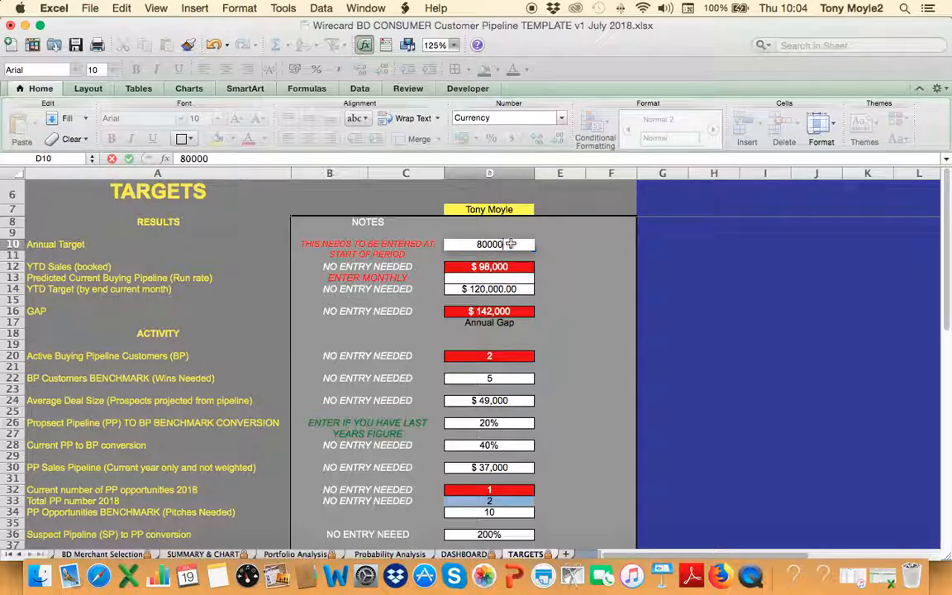
key("Return")
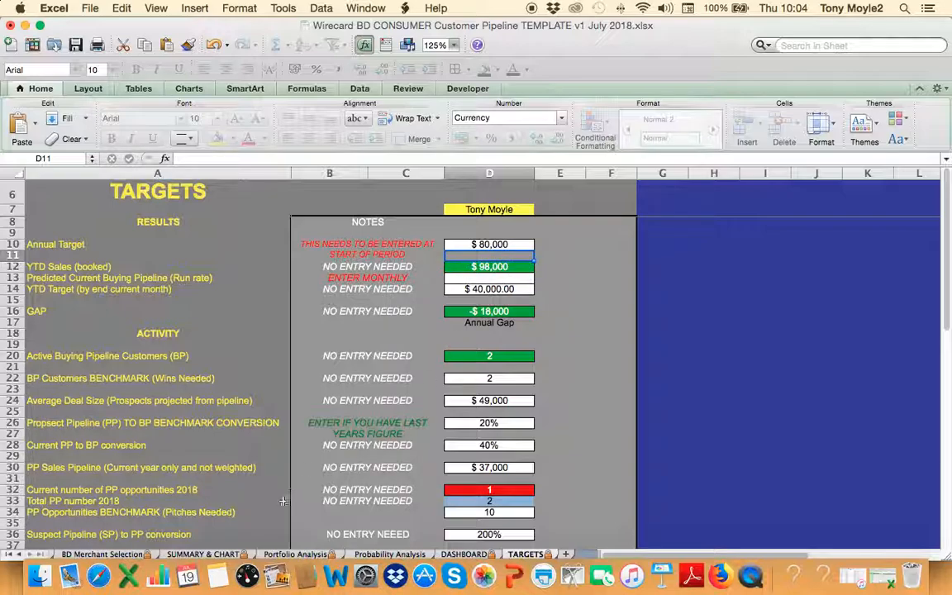
Check the income and wins totals below the customers on Portfolio Analysis, and inspect the YTD Sales source on TARGETS
left_click(271, 555)
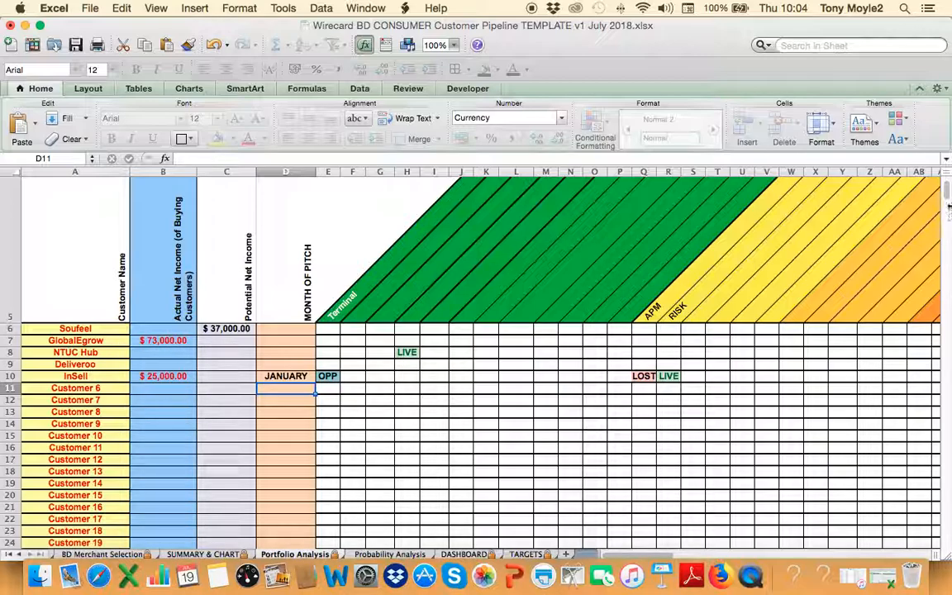
left_click_drag(946, 187, 924, 289)
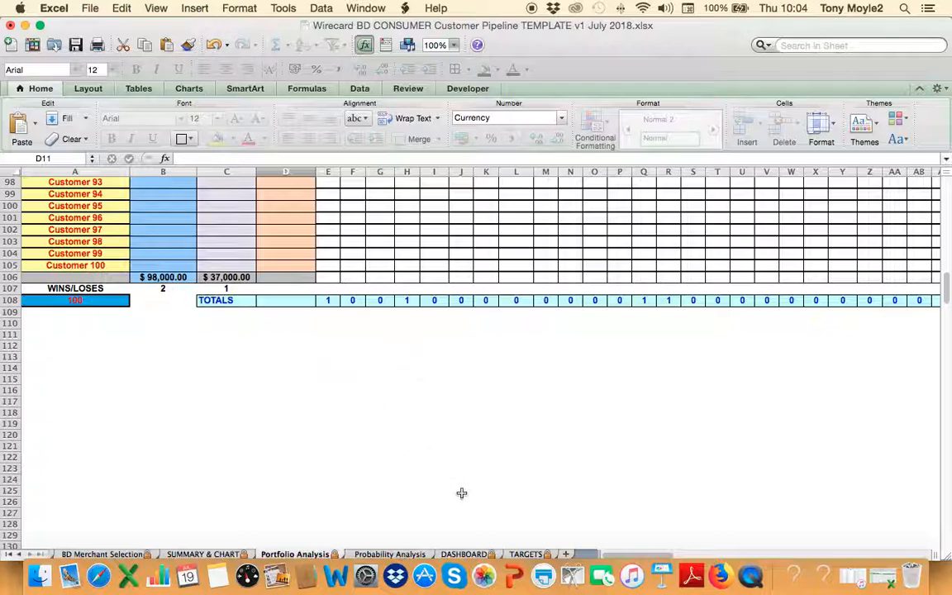
left_click(525, 554)
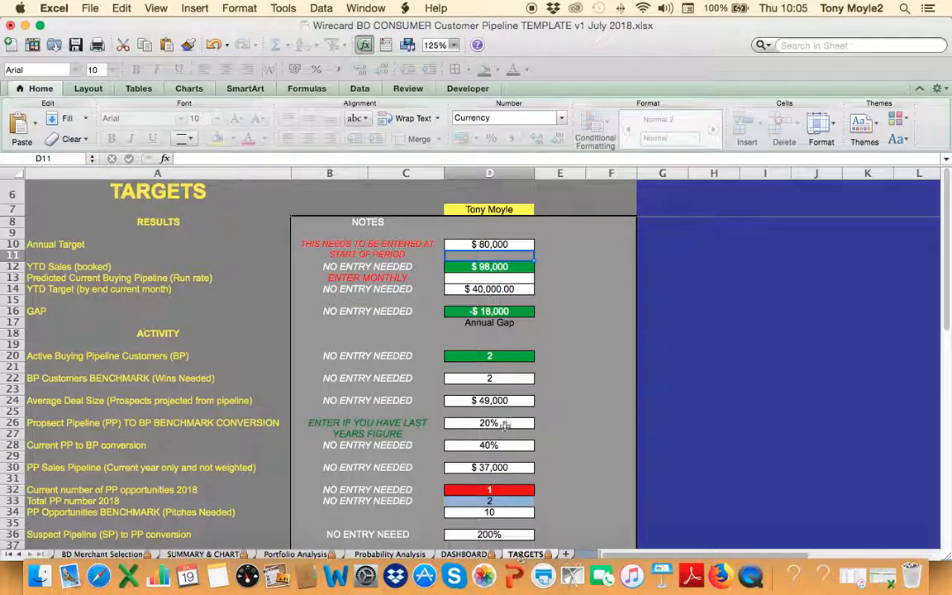
key("Down")
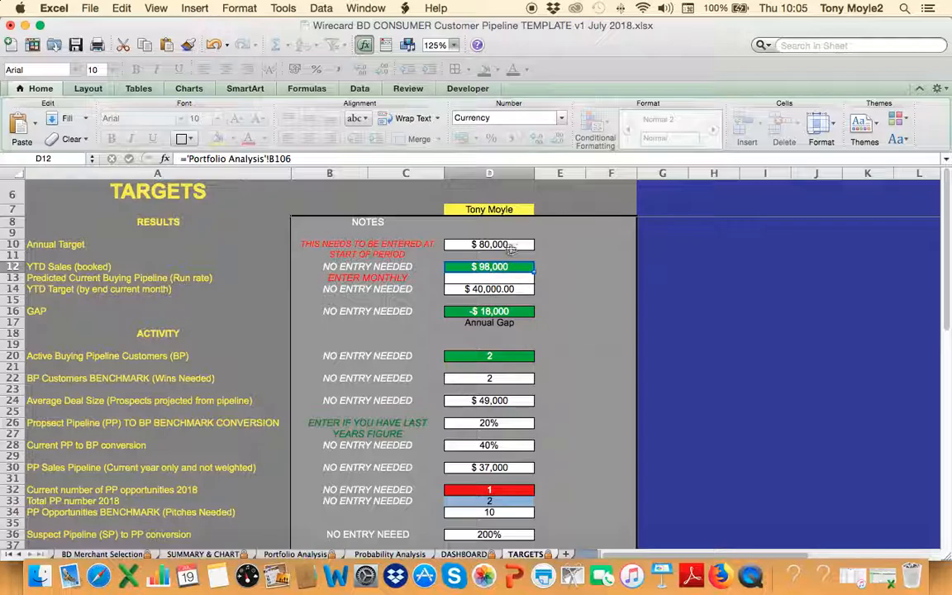
Set the Annual Target to 250000 on the TARGETS sheet
left_click(459, 243)
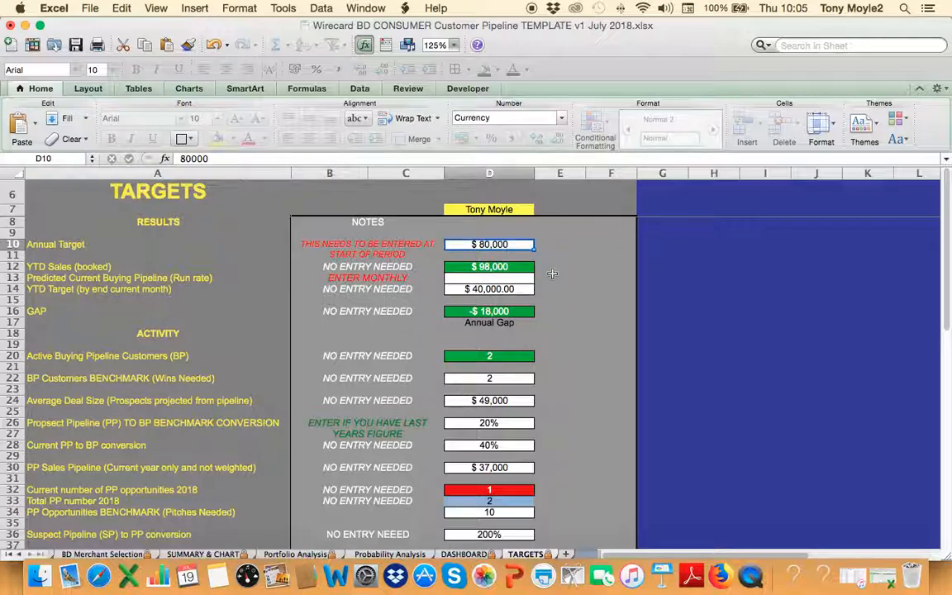
type("2500000")
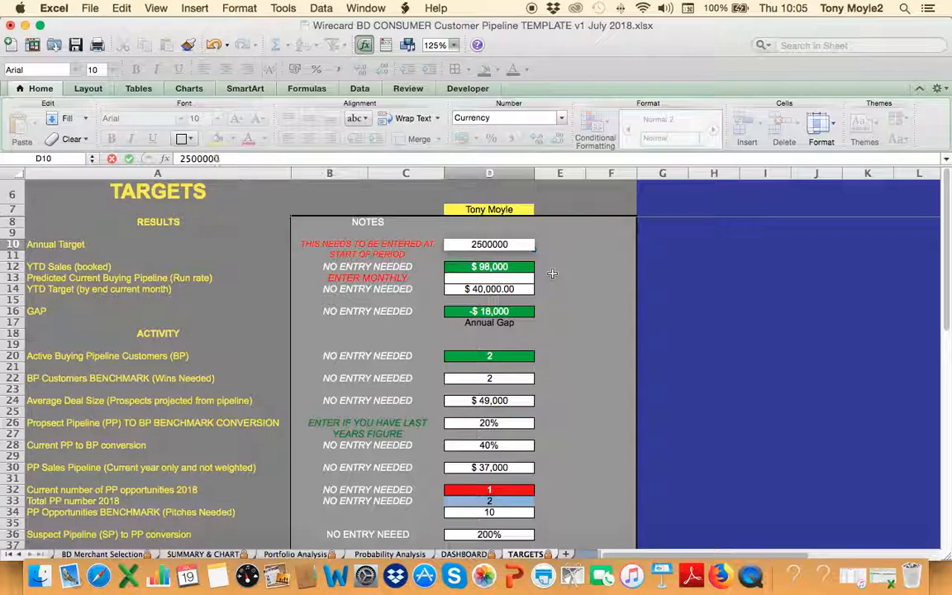
key("BackSpace")
key("Return")
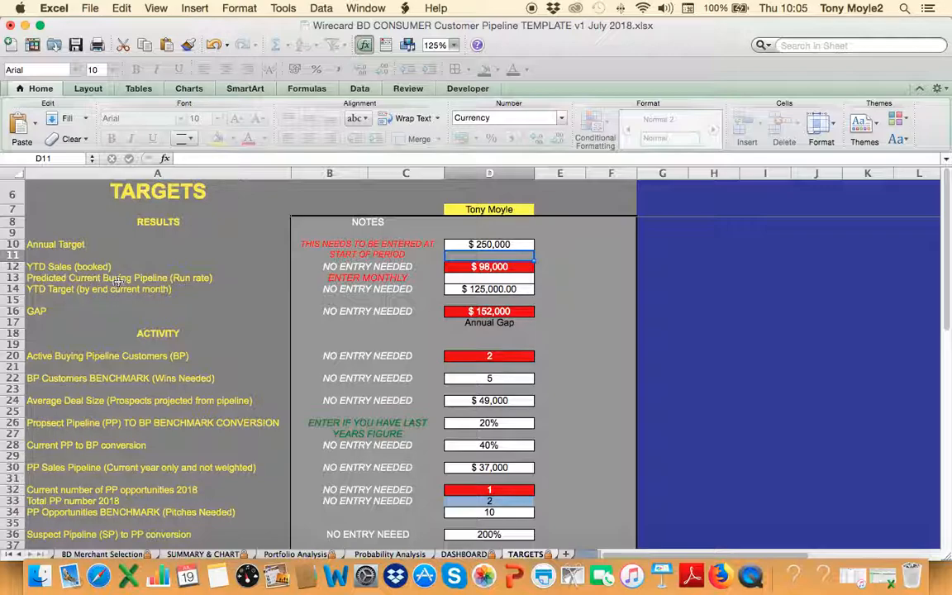
Enter 75000 as the Predicted Current Buying Pipeline run rate
left_click(499, 279)
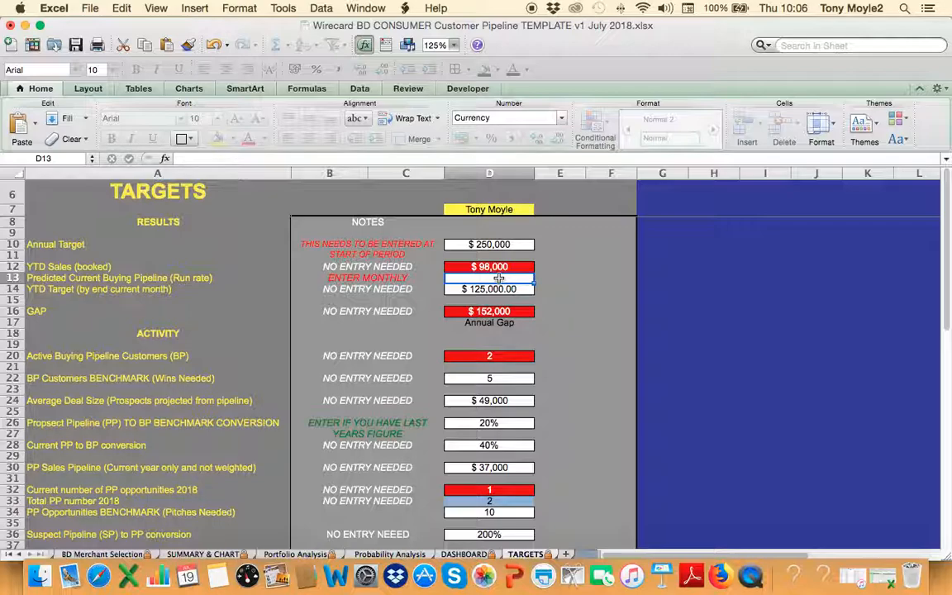
type("75000")
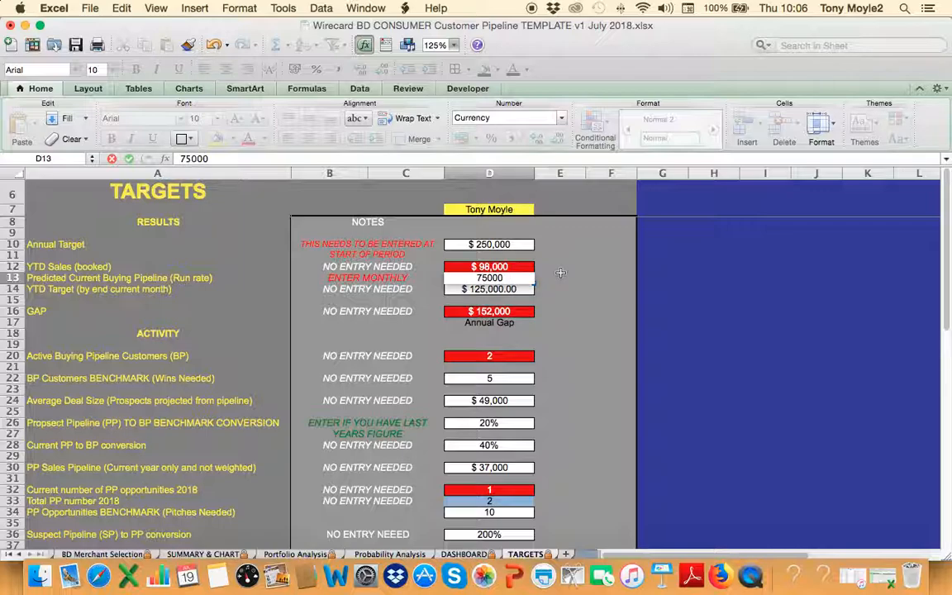
key("Return")
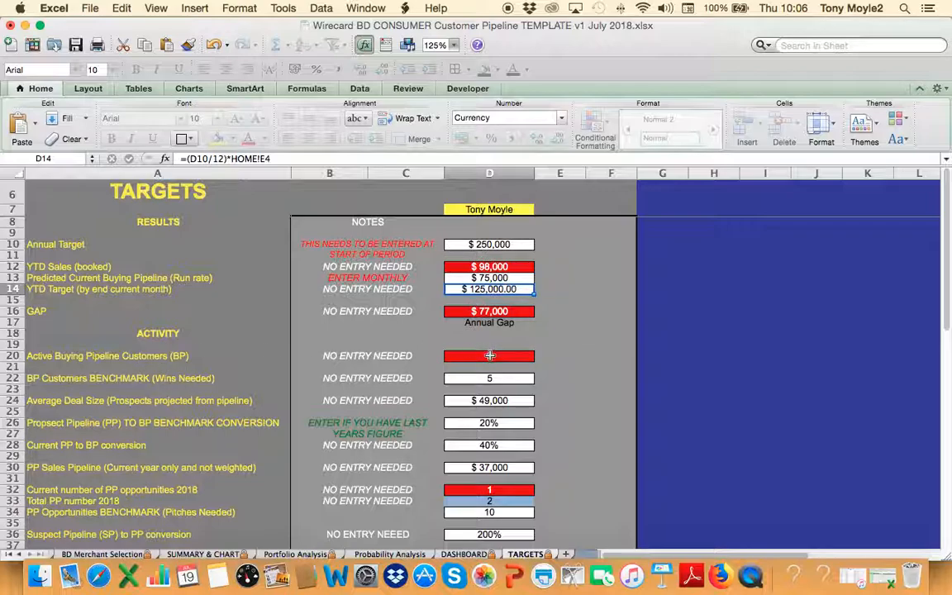
Review the status key and customer rows on Portfolio Analysis, and return to the activity figures on TARGETS
left_click(298, 555)
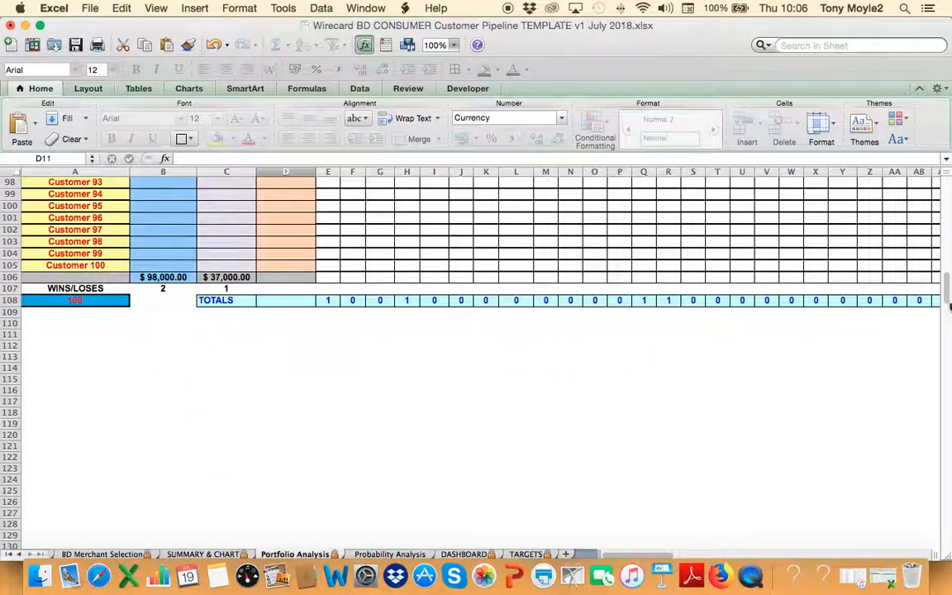
left_click_drag(950, 305, 936, 190)
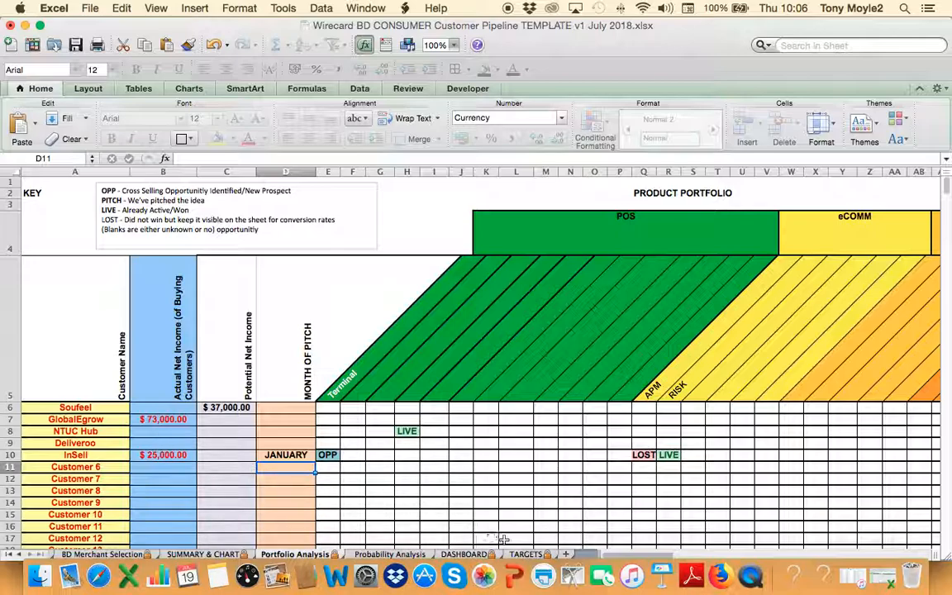
left_click(525, 554)
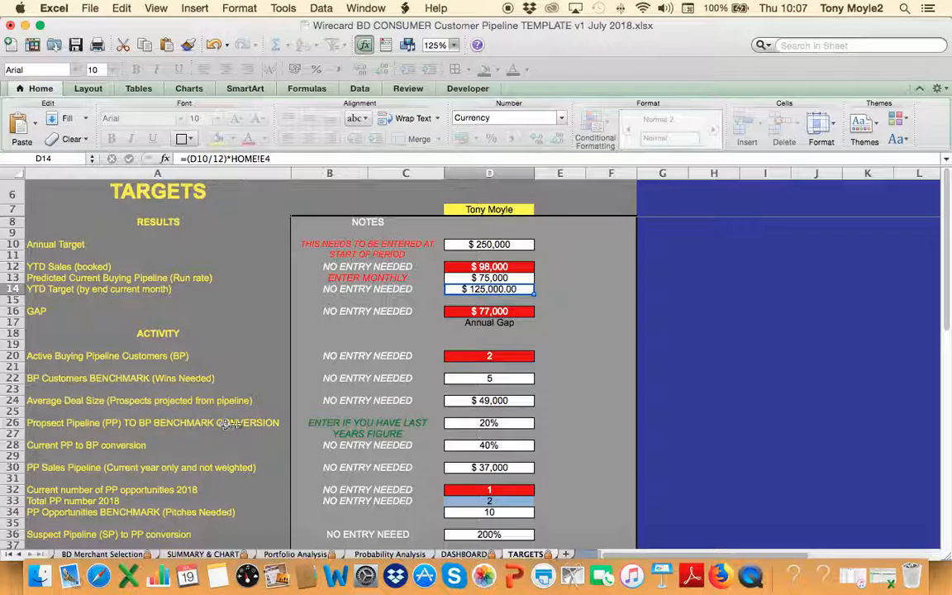
Set the prospect pipeline to BP benchmark conversion to 35%
left_click(516, 423)
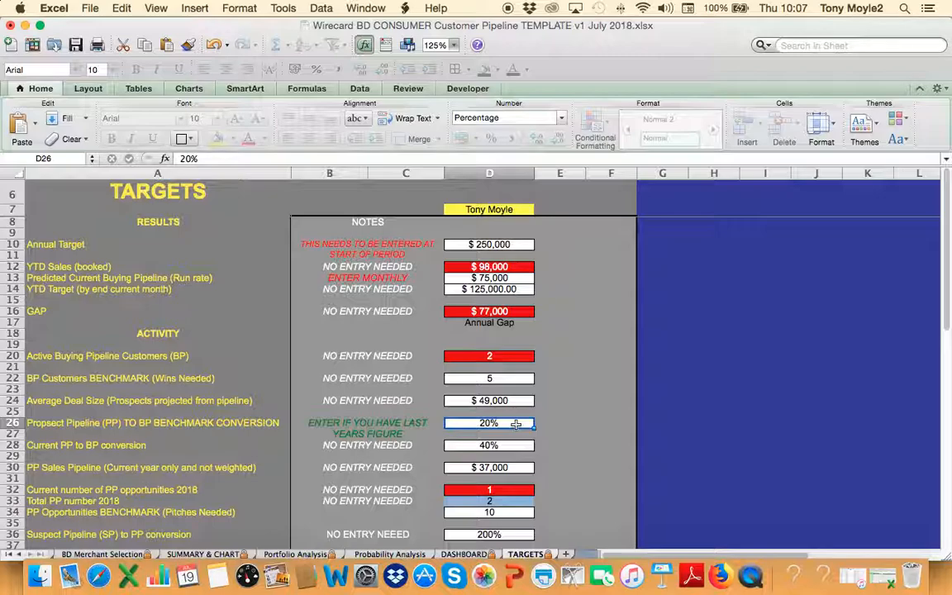
type("35")
key("Return")
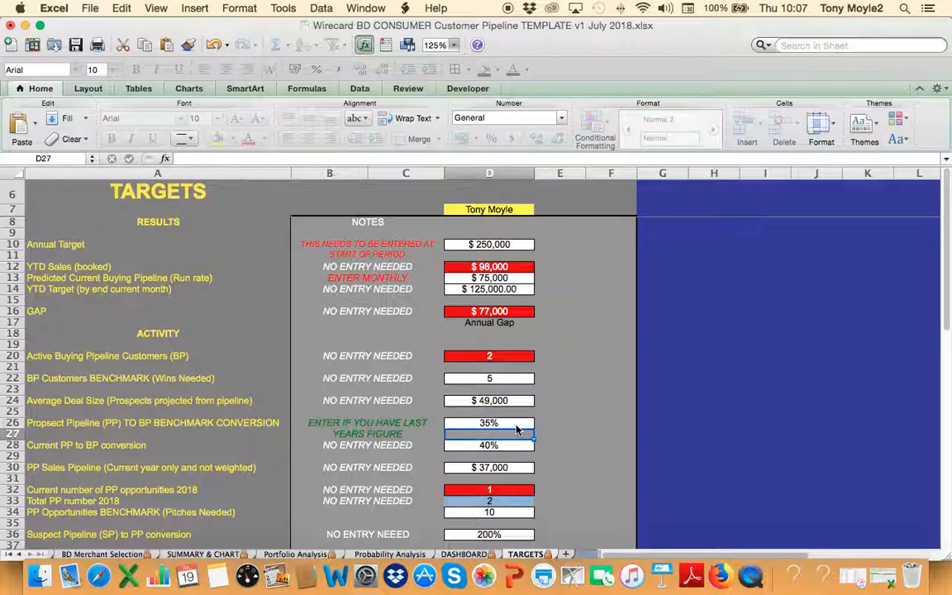
key("Return")
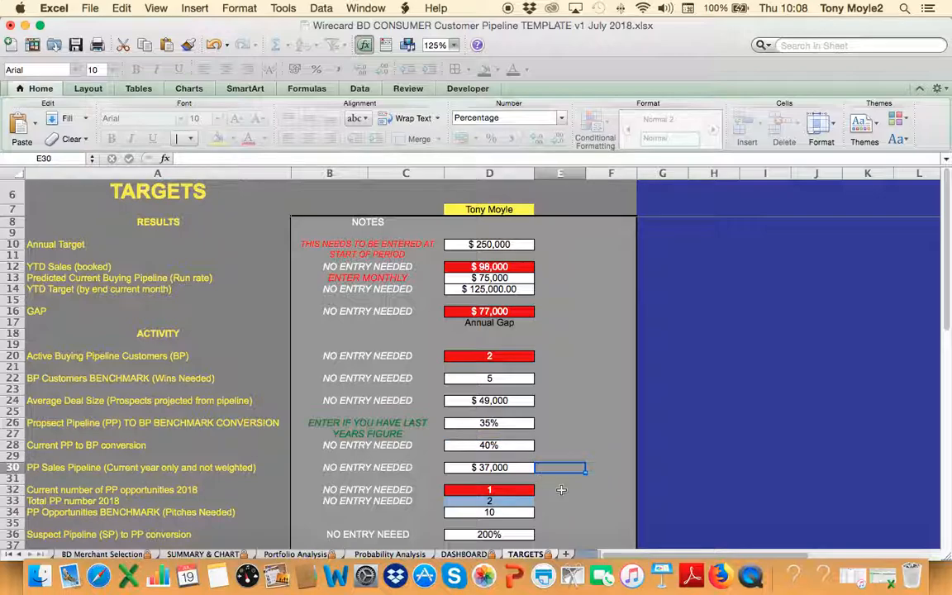
Inspect the PP Sales Pipeline source on TARGETS, and mark Soufeel's APM product as PITCH on Portfolio Analysis
left_click(496, 468)
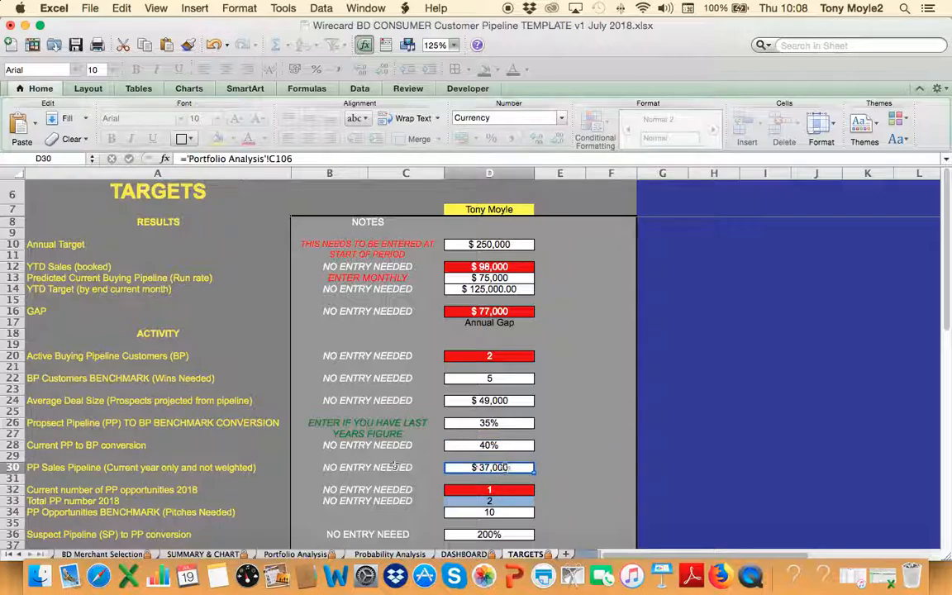
left_click(310, 554)
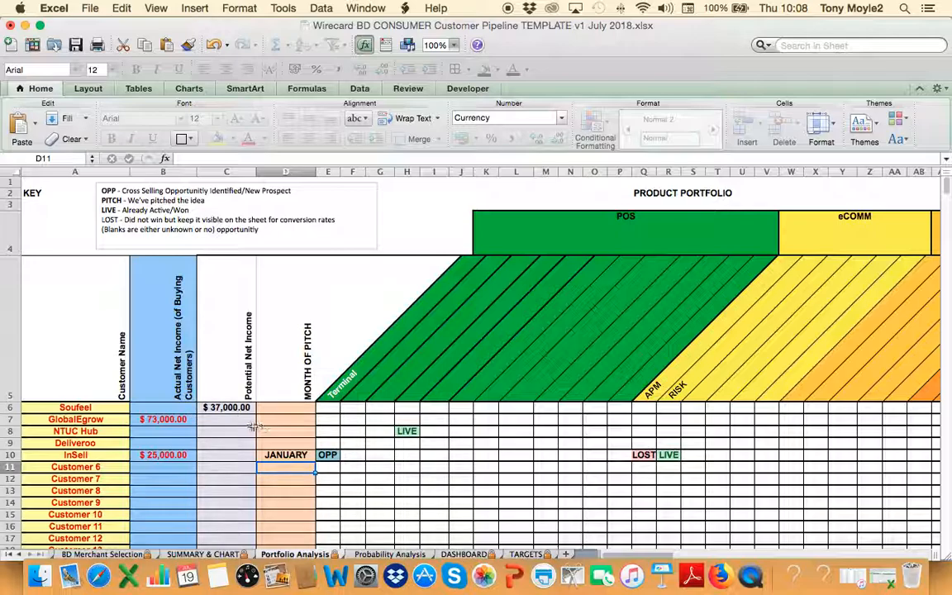
left_click(650, 410)
type("PITCH")
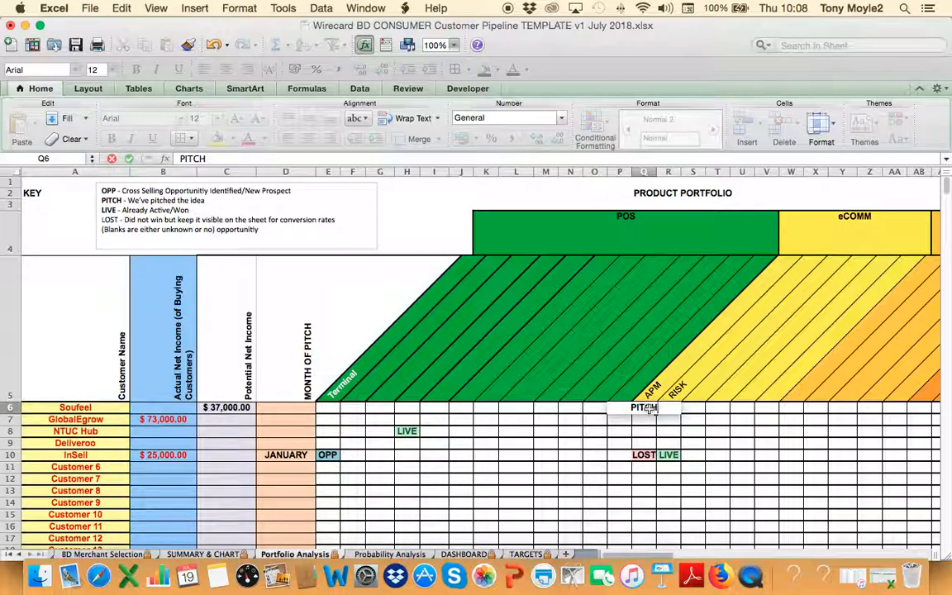
key("Return")
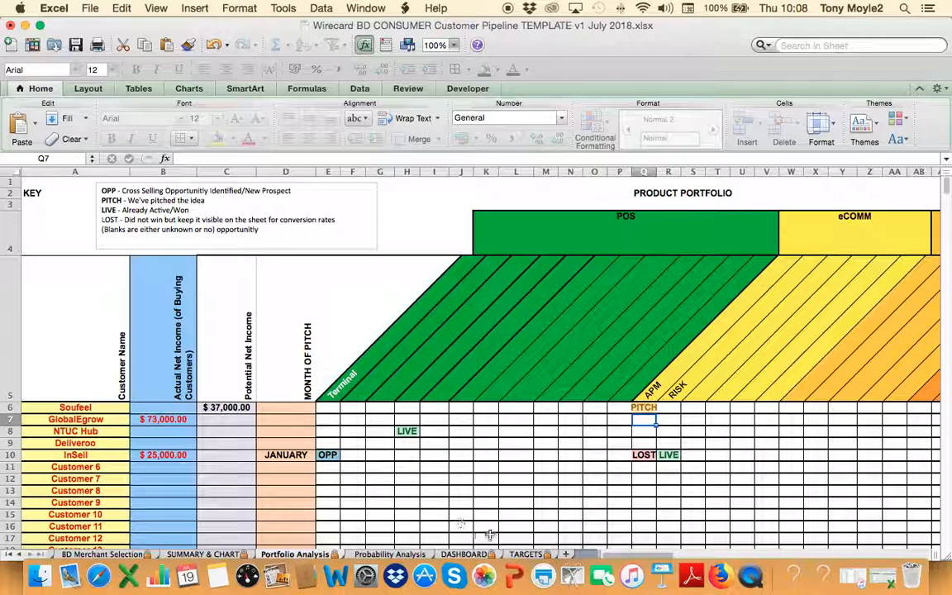
Inspect the current number of PP opportunities on TARGETS and the potential net income cells for Soufeel and NTUC Hub on Portfolio Analysis
left_click(517, 556)
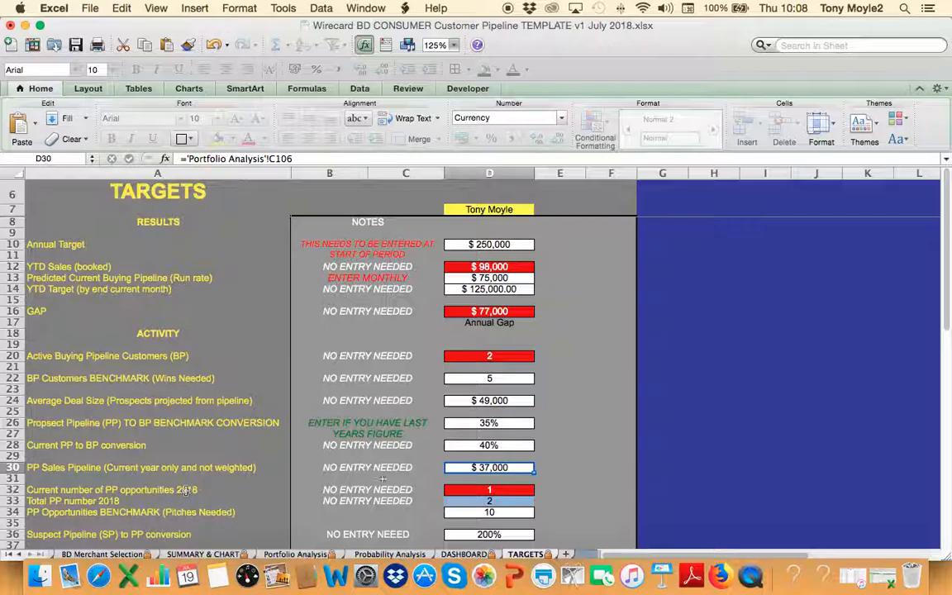
left_click(483, 489)
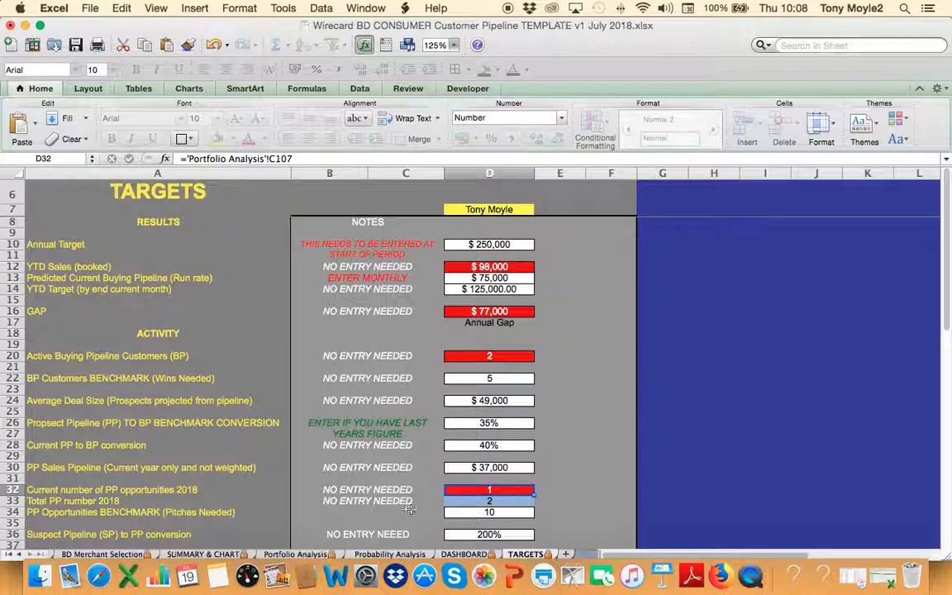
left_click(289, 554)
left_click(223, 407)
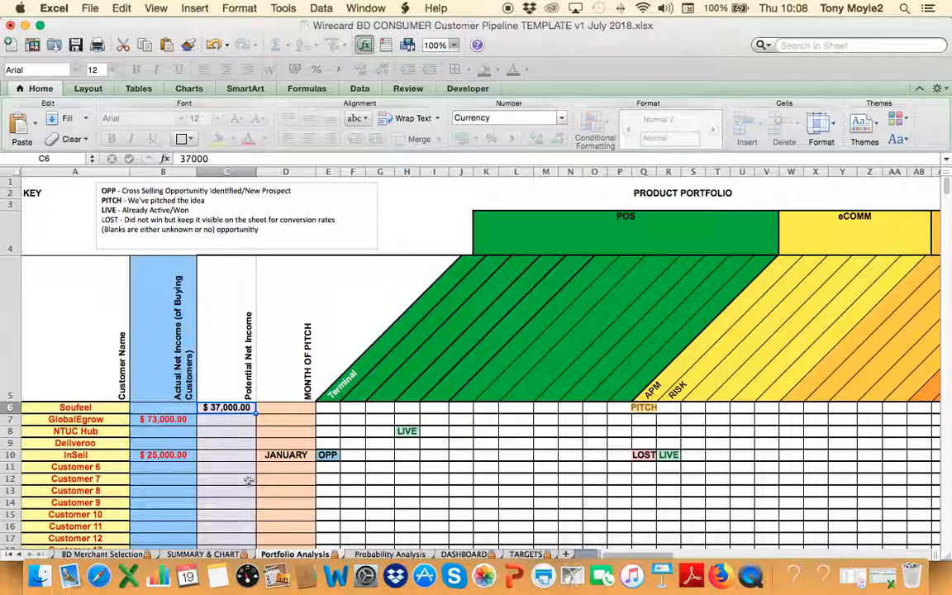
left_click(227, 430)
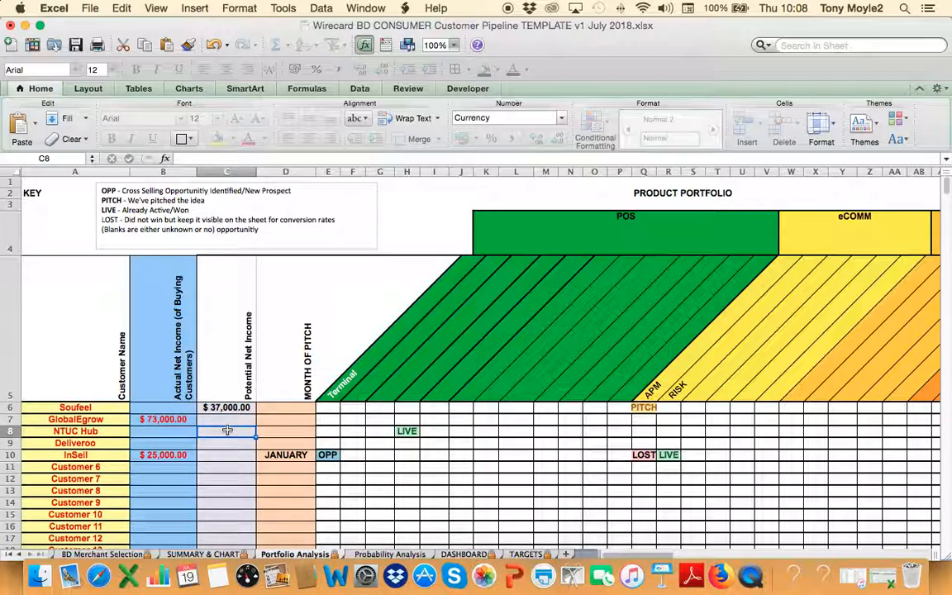
Enter a potential net income of 10000 for NTUC Hub on Portfolio Analysis and mark its Terminal product as OPP
type("10000")
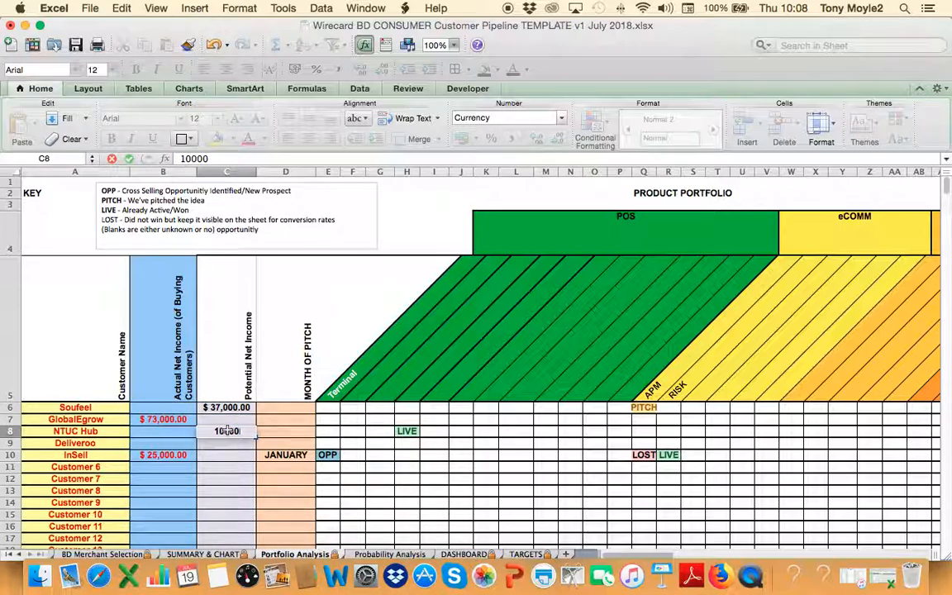
key("Return")
left_click(241, 432)
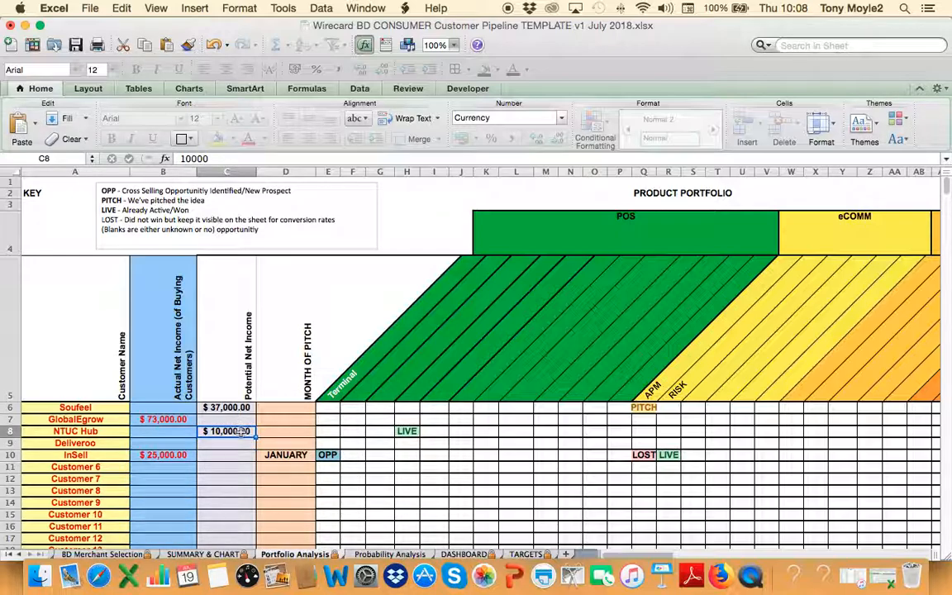
key("Right")
key("Right")
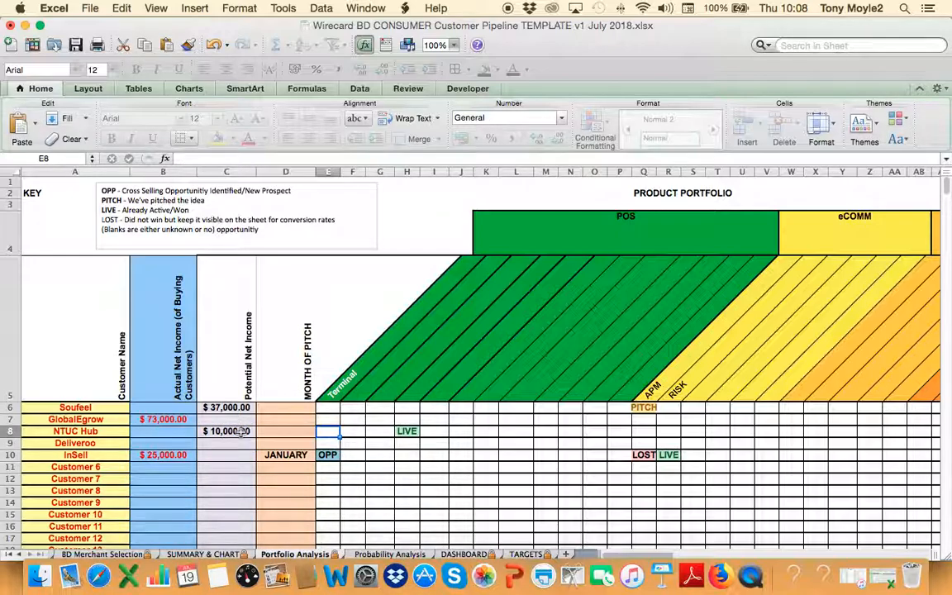
type("OPP")
key("Return")
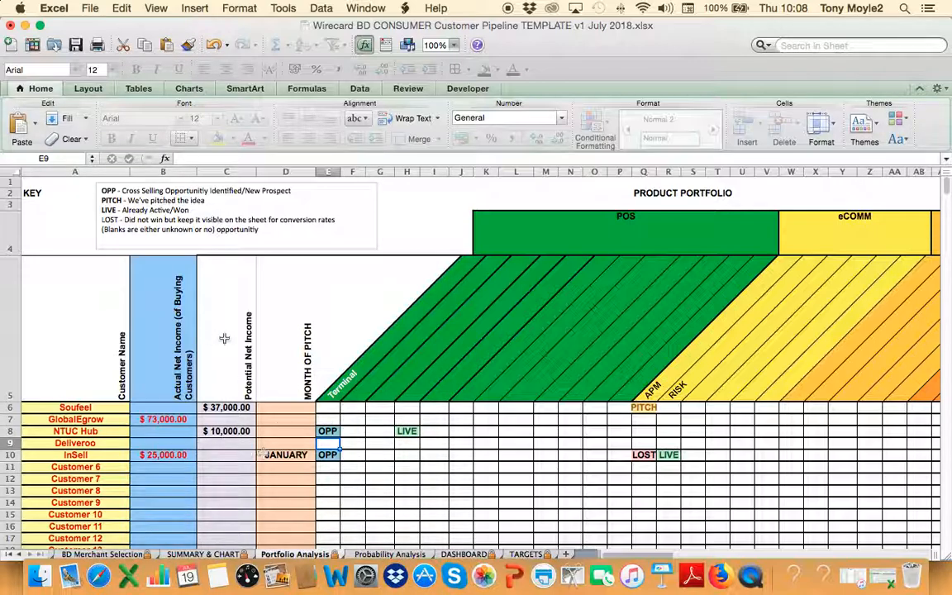
Inspect the Total PP number formula on TARGETS and compare it with the customer statuses on Portfolio Analysis
left_click(523, 553)
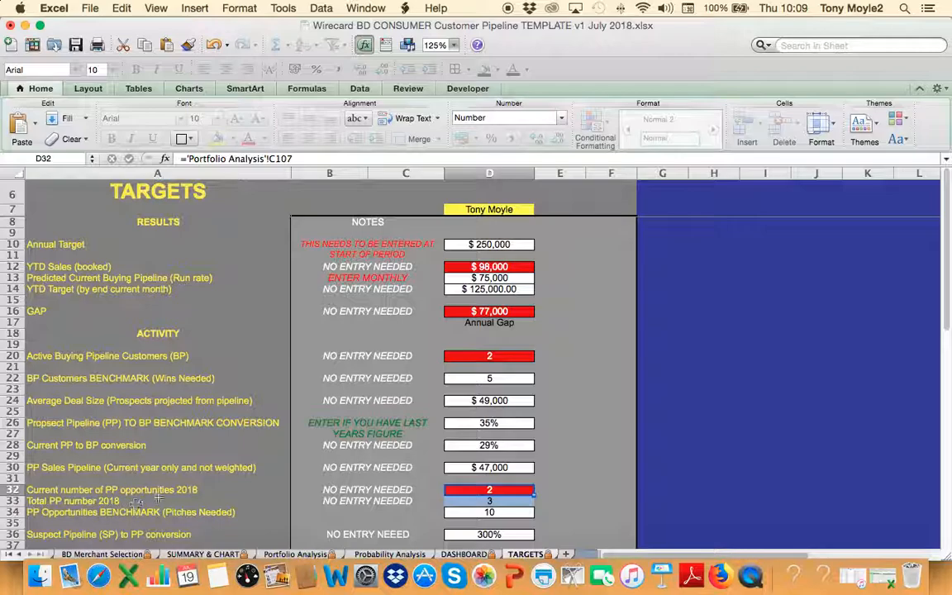
left_click(499, 502)
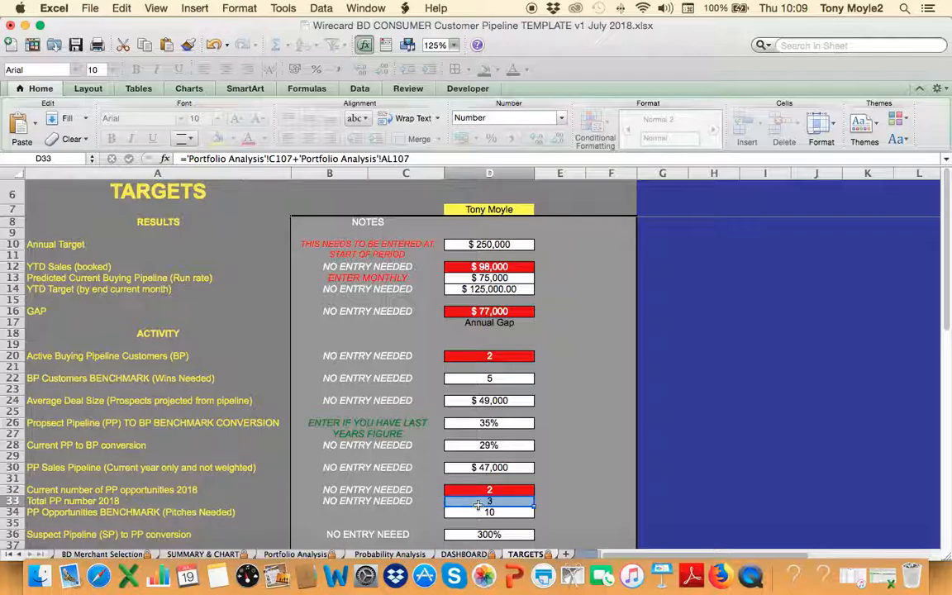
left_click(276, 556)
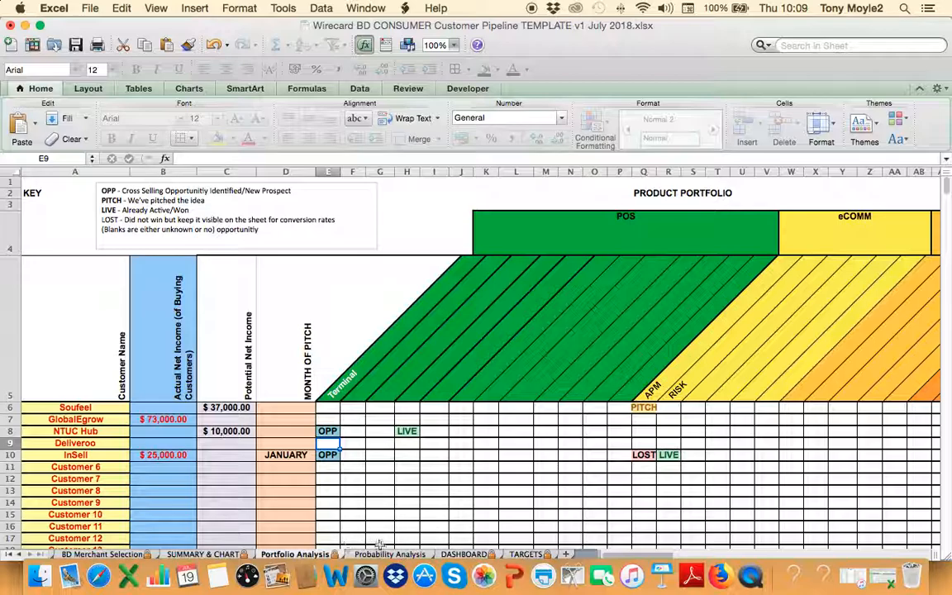
left_click(525, 555)
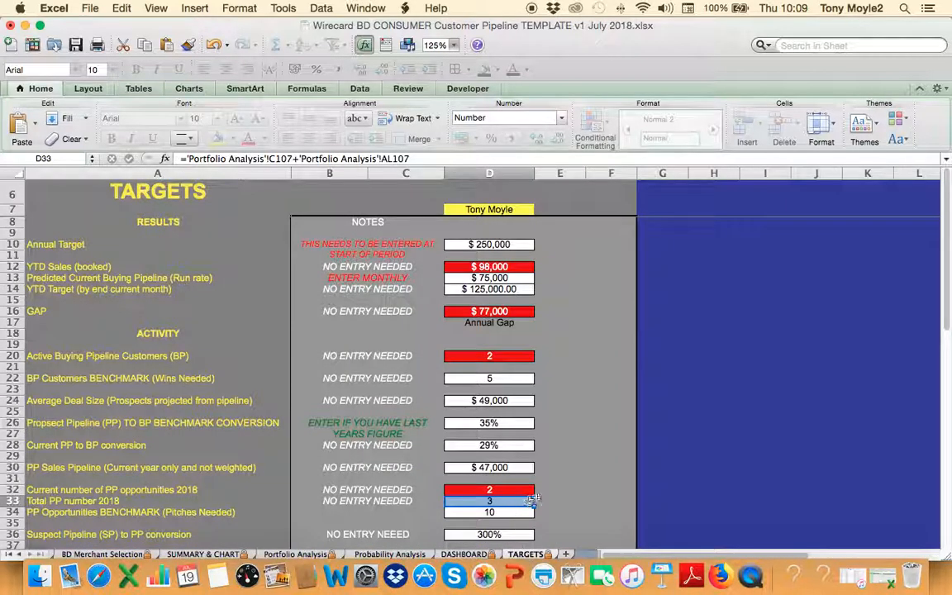
Inspect the PP Opportunities BENCHMARK and the Suspect Pipeline to PP conversion formula on TARGETS
key("Down")
key("Down")
key("Down")
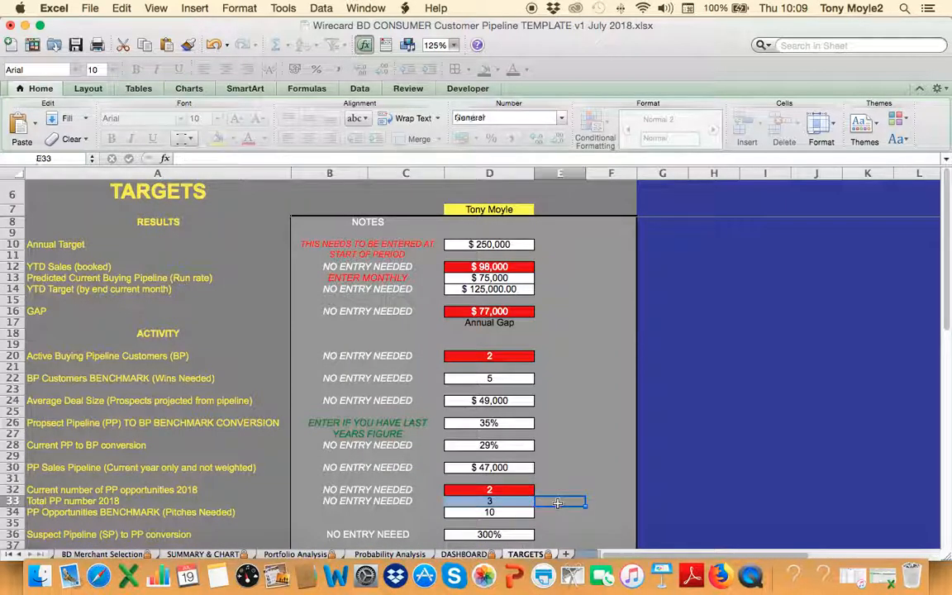
scroll(558, 502, "down", 3)
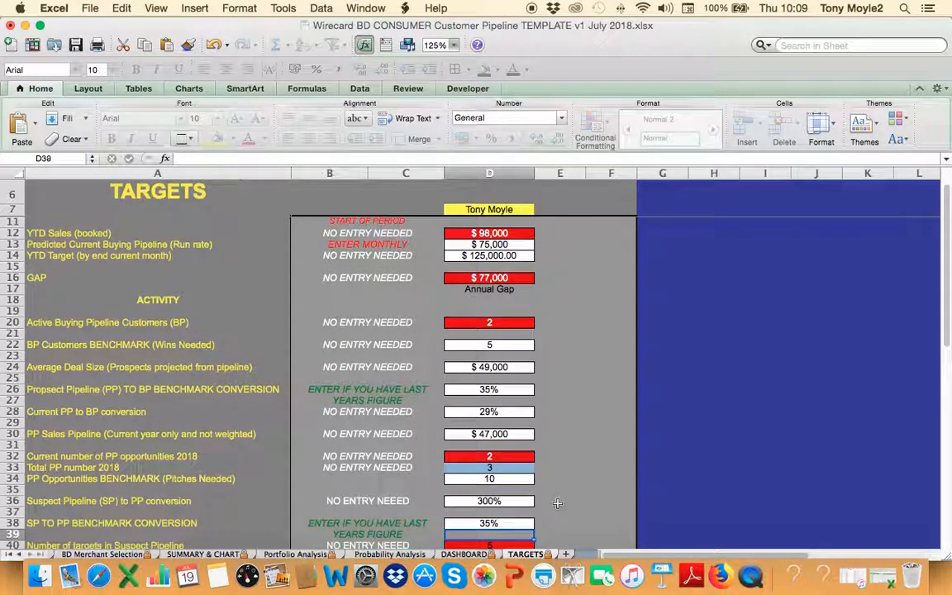
left_click(537, 479)
left_click(539, 481)
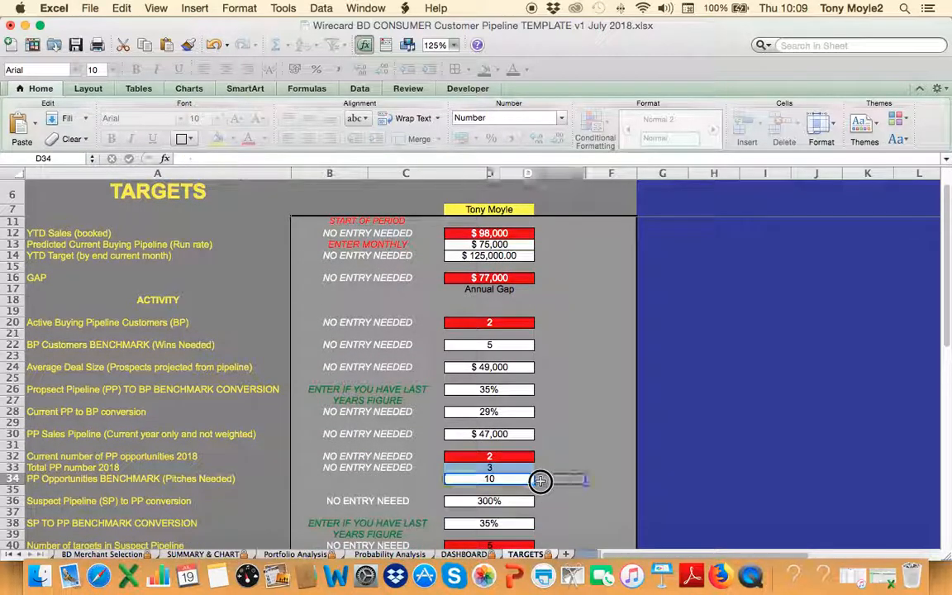
left_click(515, 481)
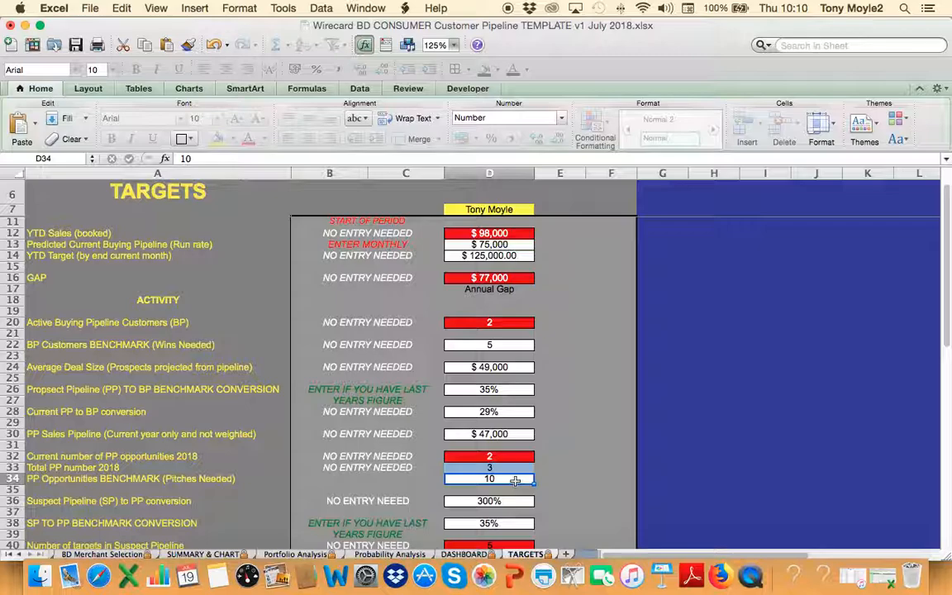
key("Return")
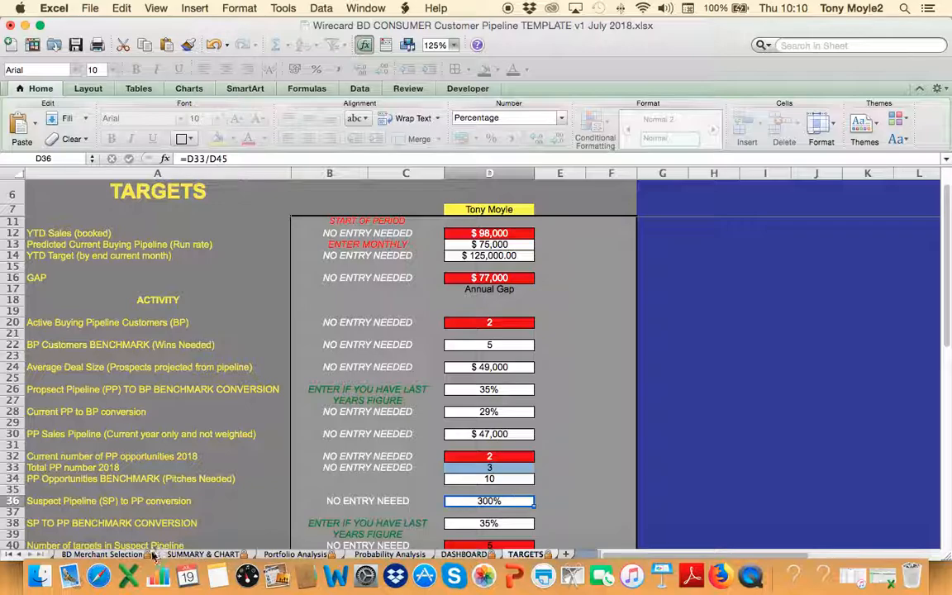
On SUMMARY & CHART, set the month of first explore meeting to JUNE for Deliveroo, NTUC Hub, GlobalEgrow and Soufeel
left_click(199, 554)
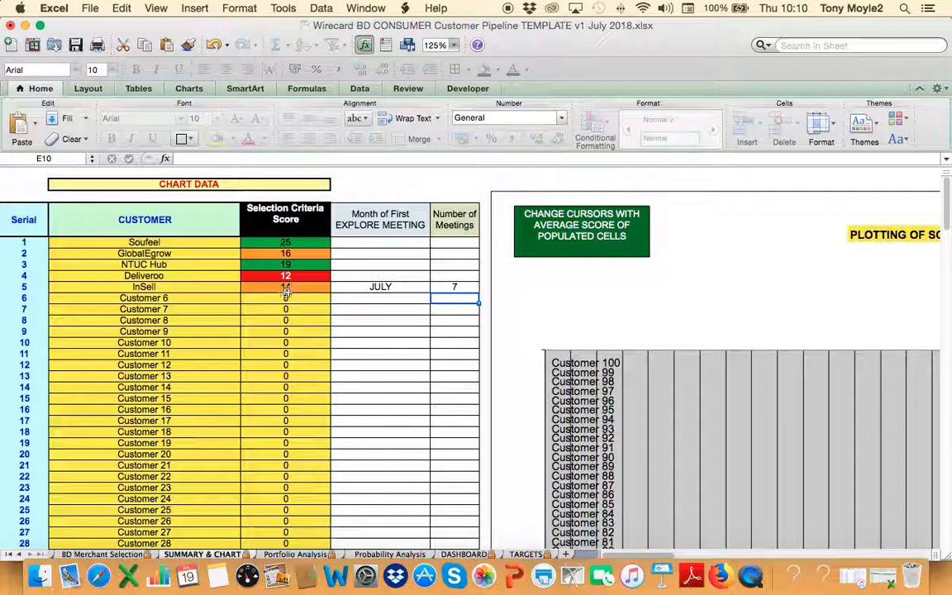
left_click(380, 276)
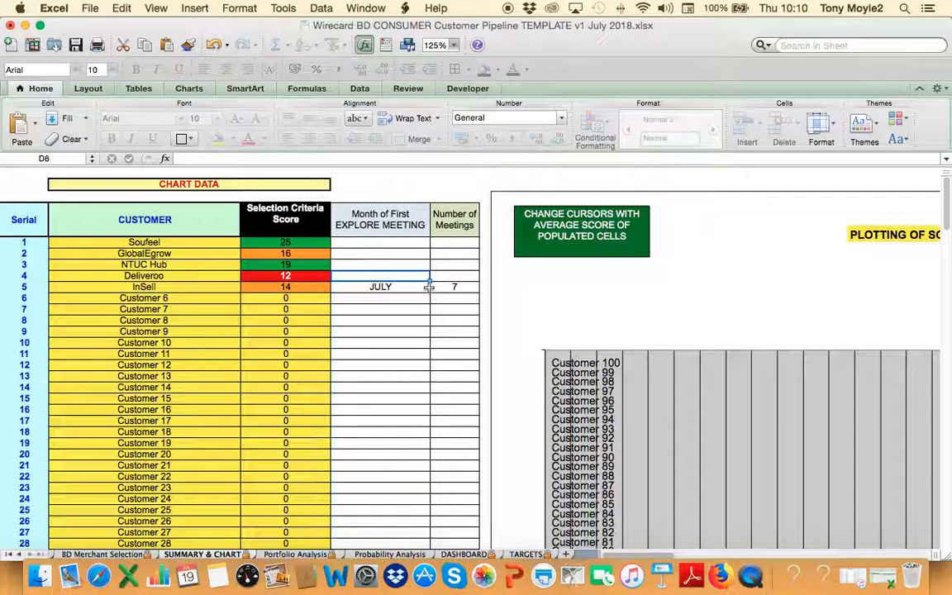
type("JUNE")
key("Up")
type("J")
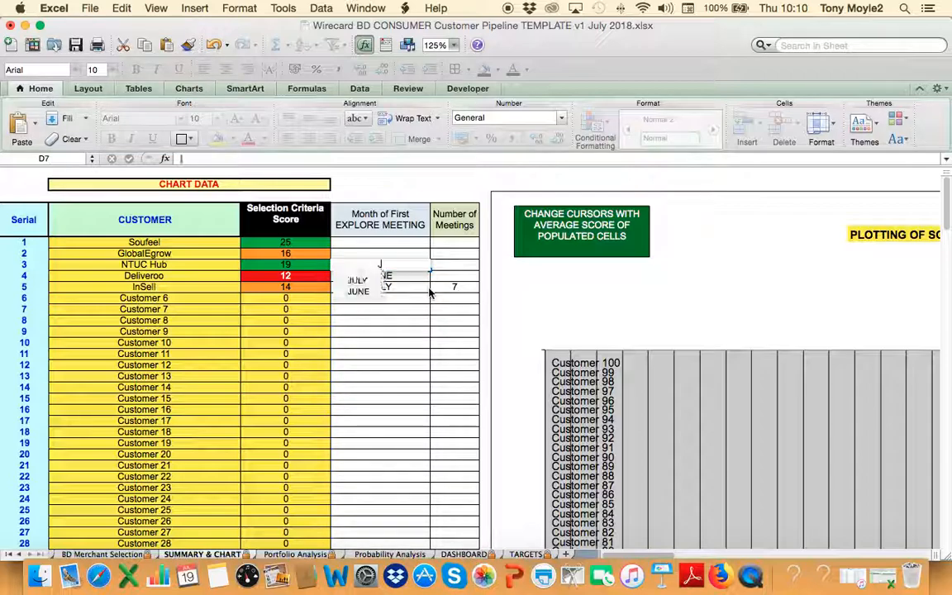
type("UNE")
key("Up")
type("JUNE")
key("Up")
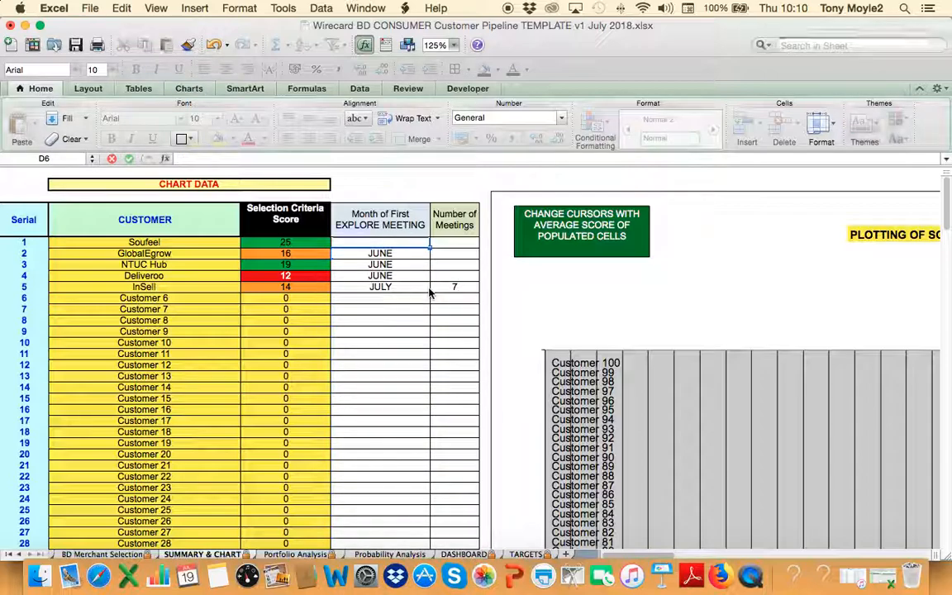
type("JUNE")
key("Return")
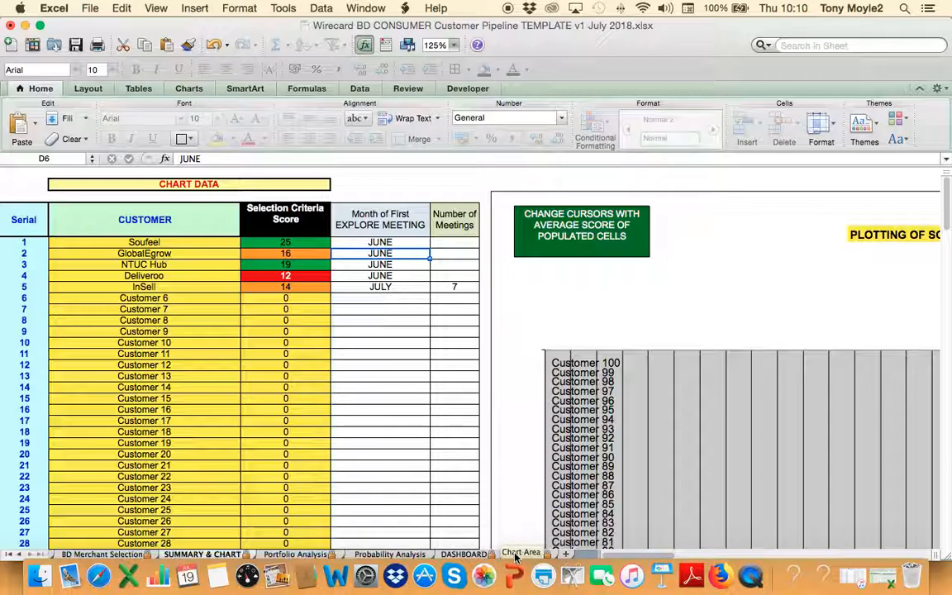
Check the Suspect Pipeline to PP conversion and the SP TO PP BENCHMARK CONVERSION on TARGETS
left_click(510, 555)
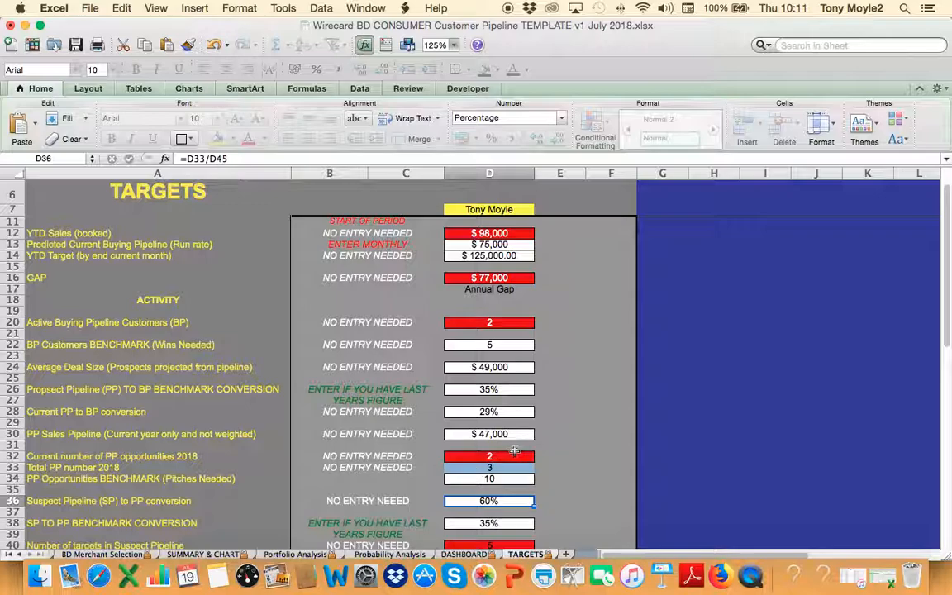
key("Right")
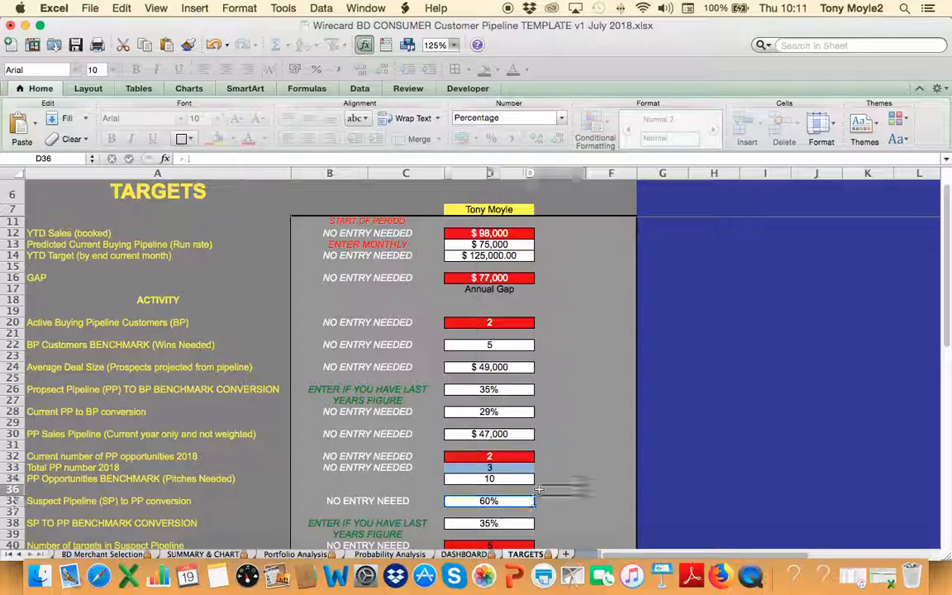
key("Down")
key("Down")
key("Down")
key("Down")
key("Down")
key("Down")
key("Down")
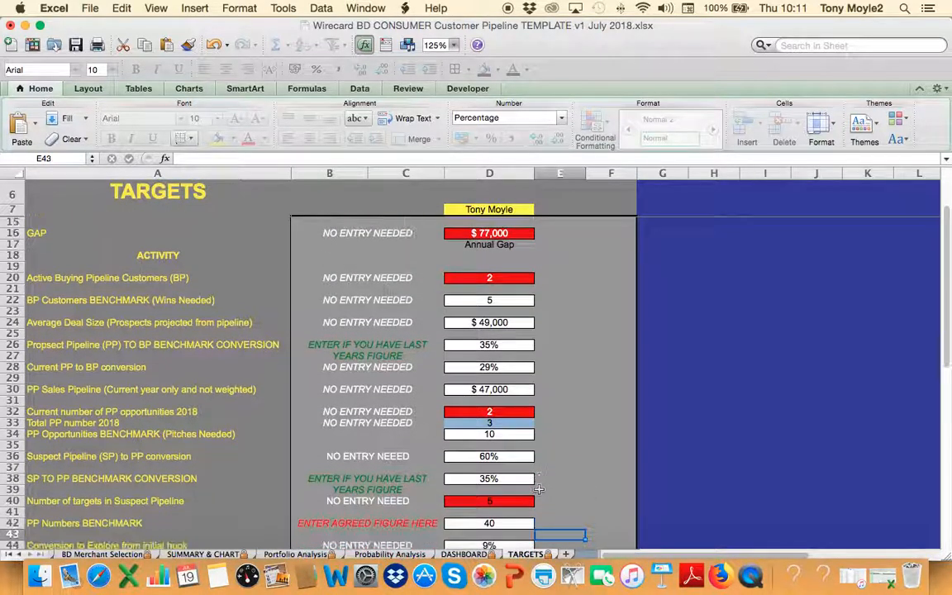
left_click(474, 479)
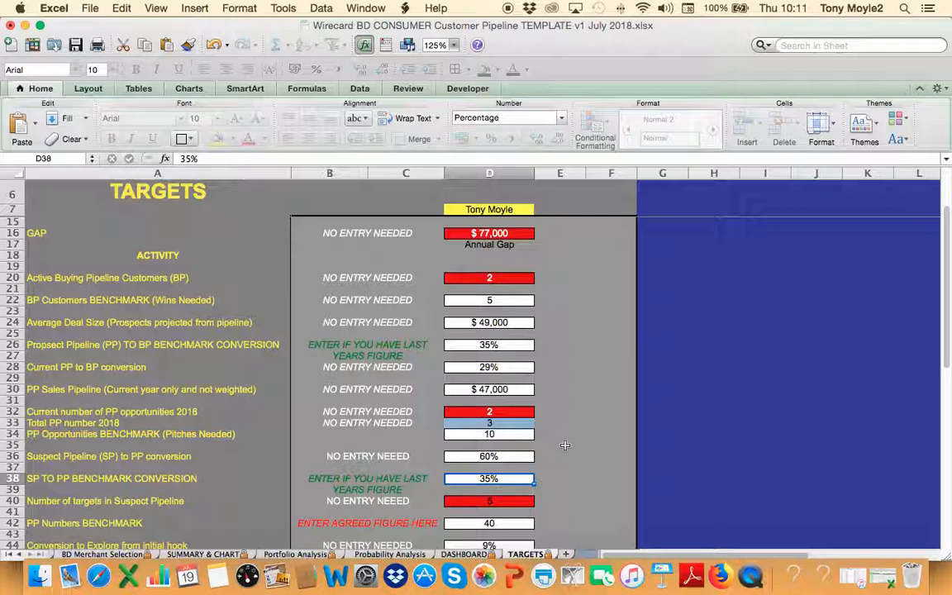
Review the remaining activity rows on TARGETS, from the suspect pipeline targets down to hooks sent or calls made
left_click(564, 446)
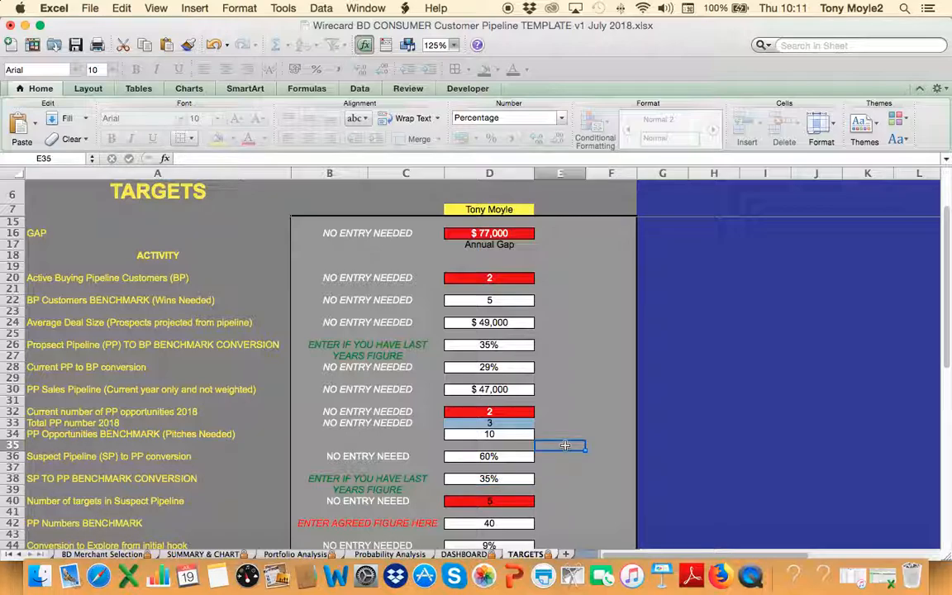
key("Down")
key("Down")
key("Down")
key("Down")
key("Down")
key("Down")
key("Down")
key("Down")
key("Down")
key("Down")
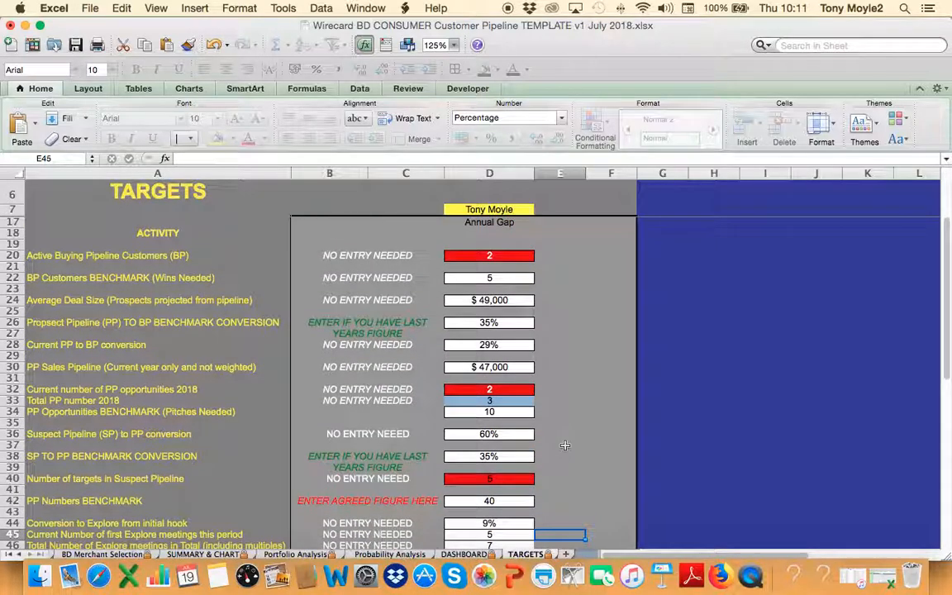
key("Down")
key("Down")
key("Down")
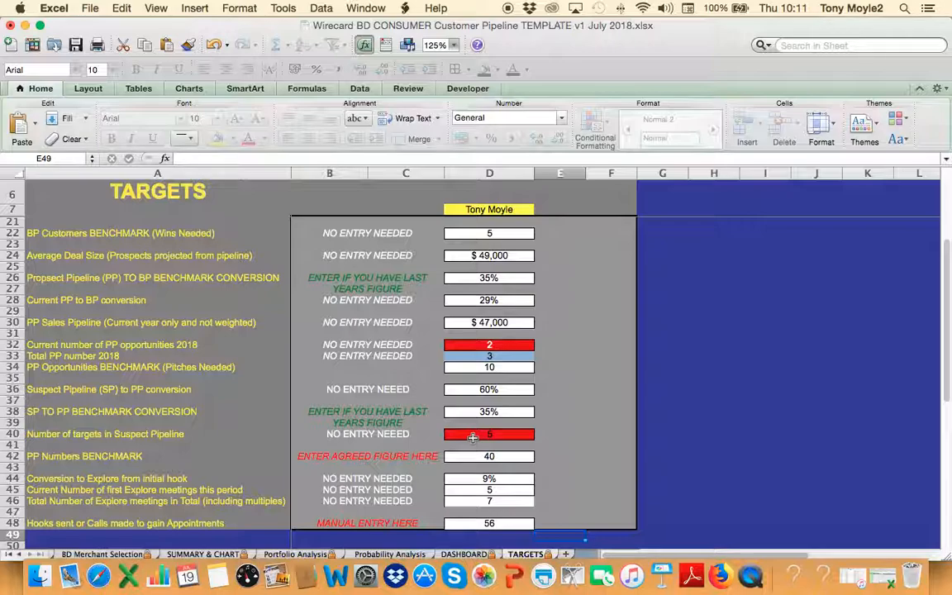
View BD Merchant Selection at 100% zoom and examine the customer names and scores across its columns
left_click(129, 556)
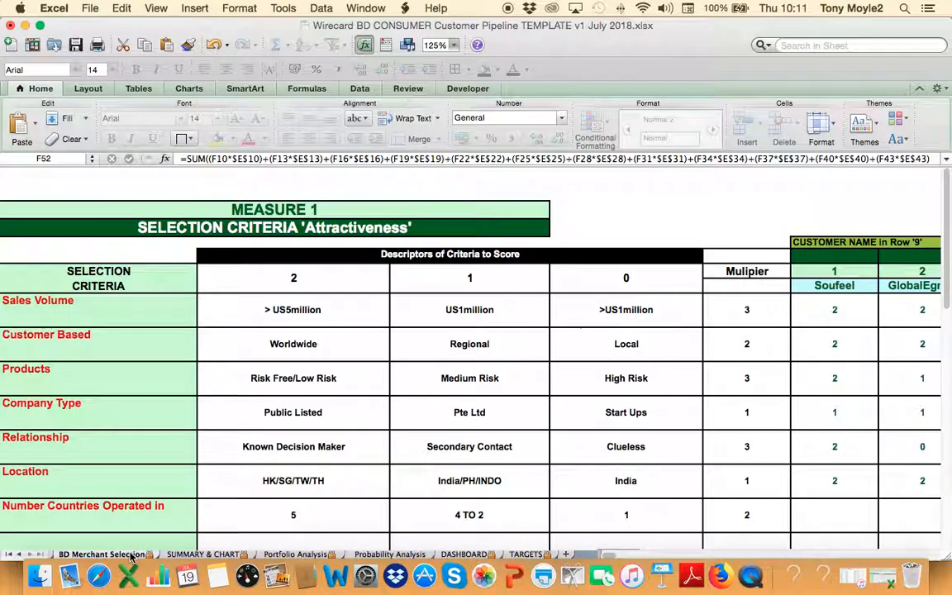
left_click(453, 48)
left_click(449, 99)
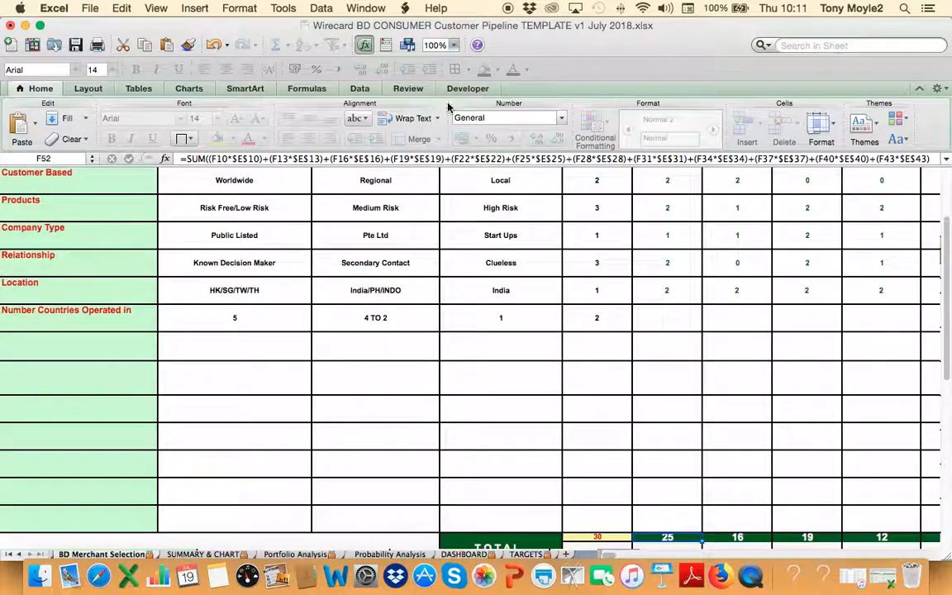
scroll(715, 324, "up", 10)
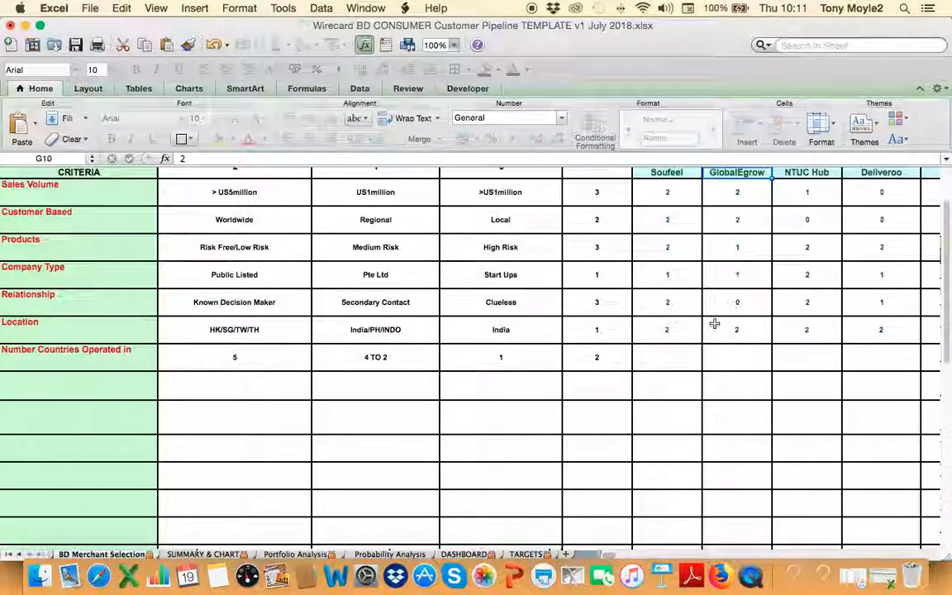
key("Left")
key("Down")
key("Down")
key("Right")
key("Right")
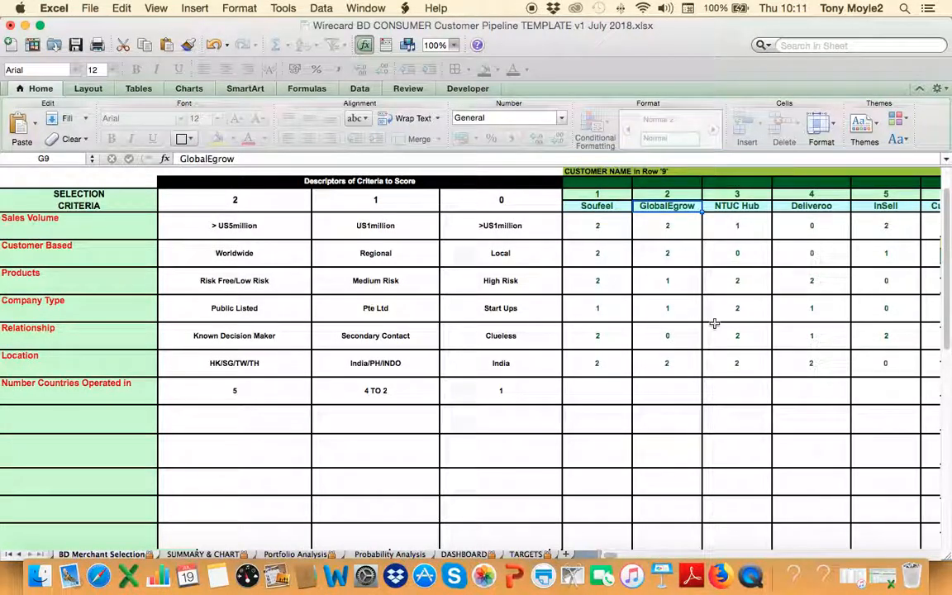
key("Right")
key("Right")
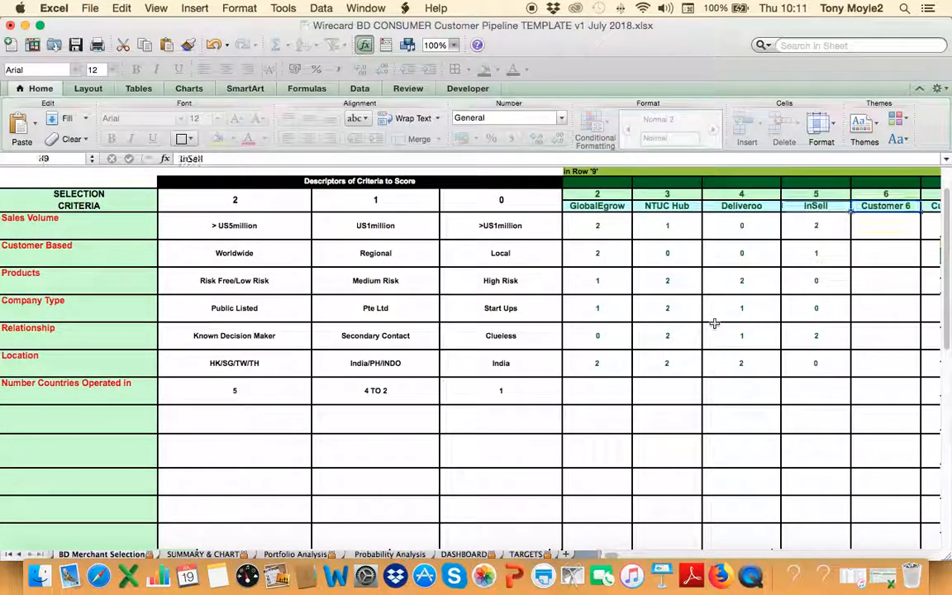
key("Left")
key("Left")
key("Left")
key("Left")
key("Left")
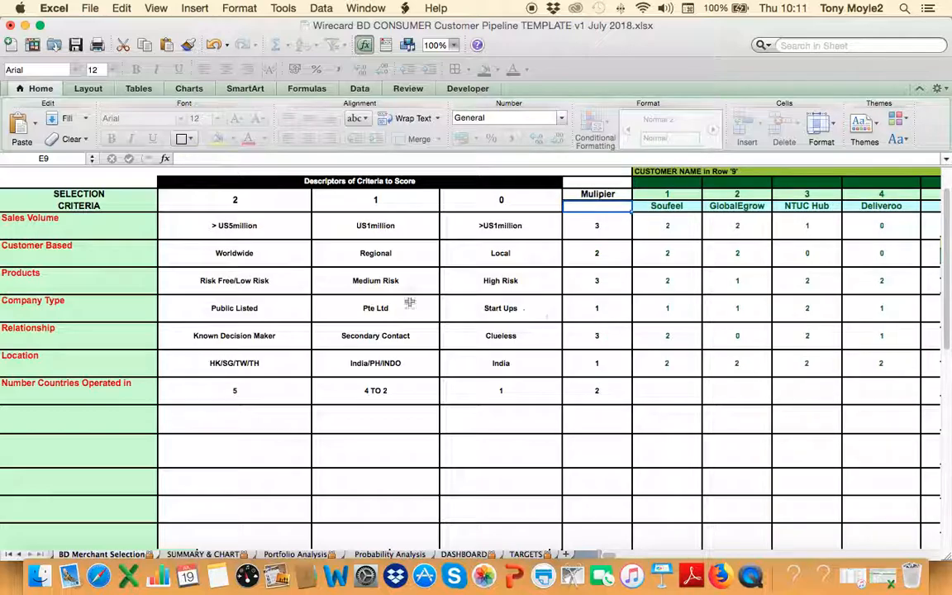
Set the PP Numbers BENCHMARK on TARGETS to 100
left_click(520, 554)
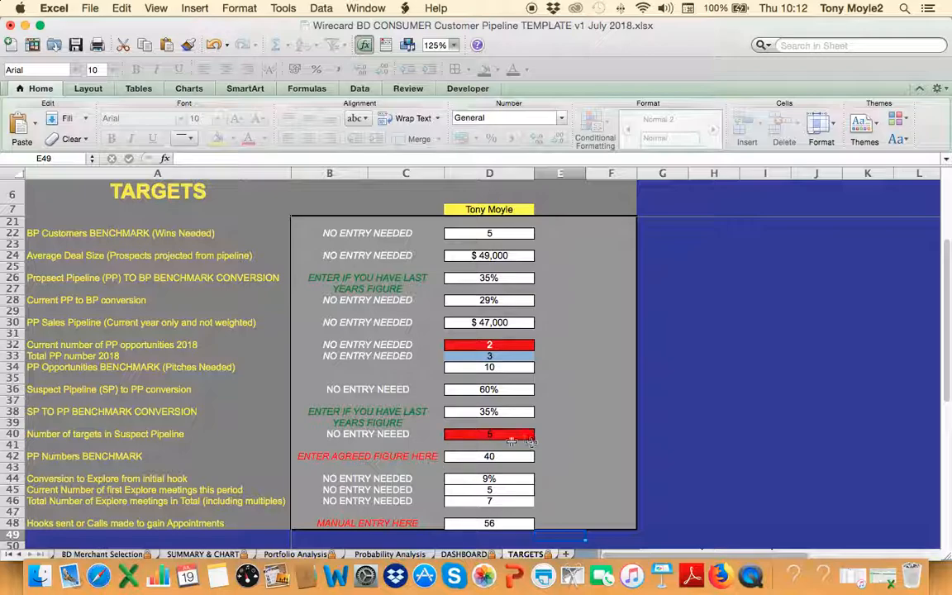
left_click(465, 457)
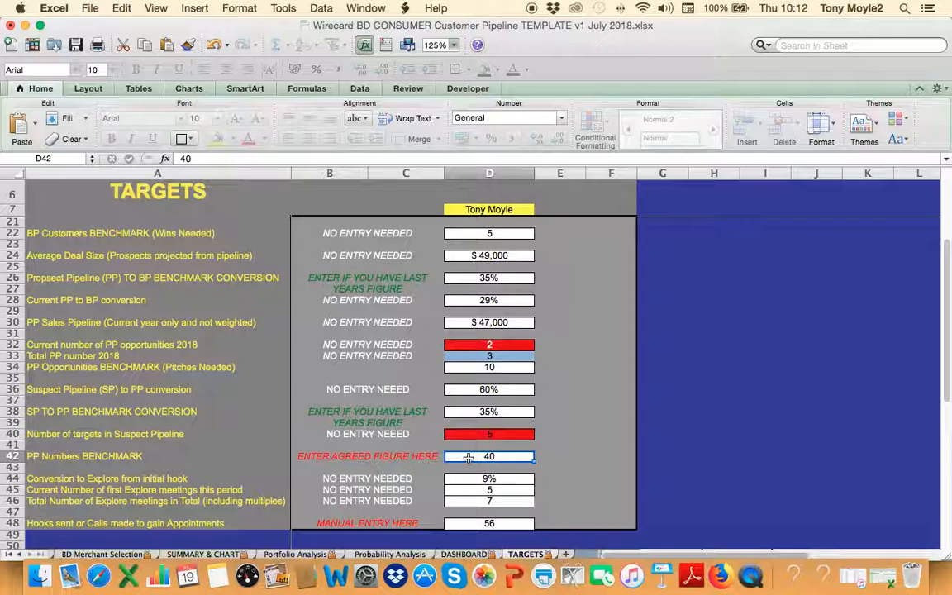
type("12")
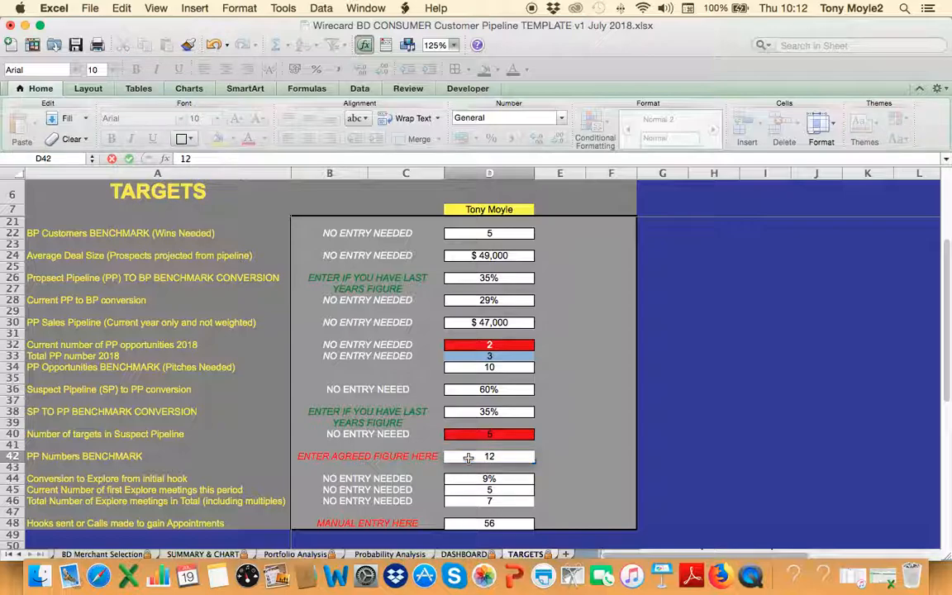
type("0")
key("BackSpace")
key("BackSpace")
type("00")
key("Return")
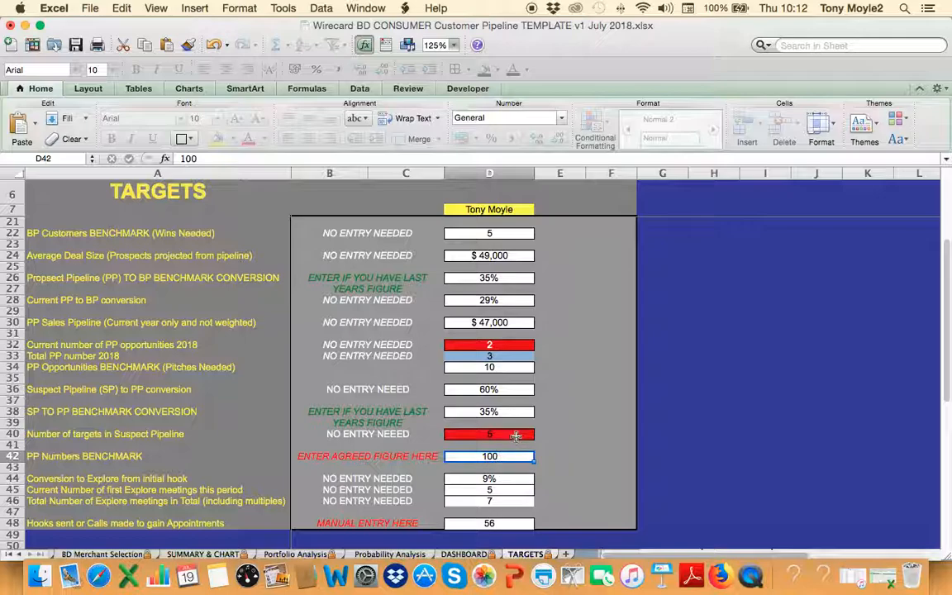
Compare the Number of targets in Suspect Pipeline with the PP Numbers BENCHMARK on TARGETS
left_click(516, 434)
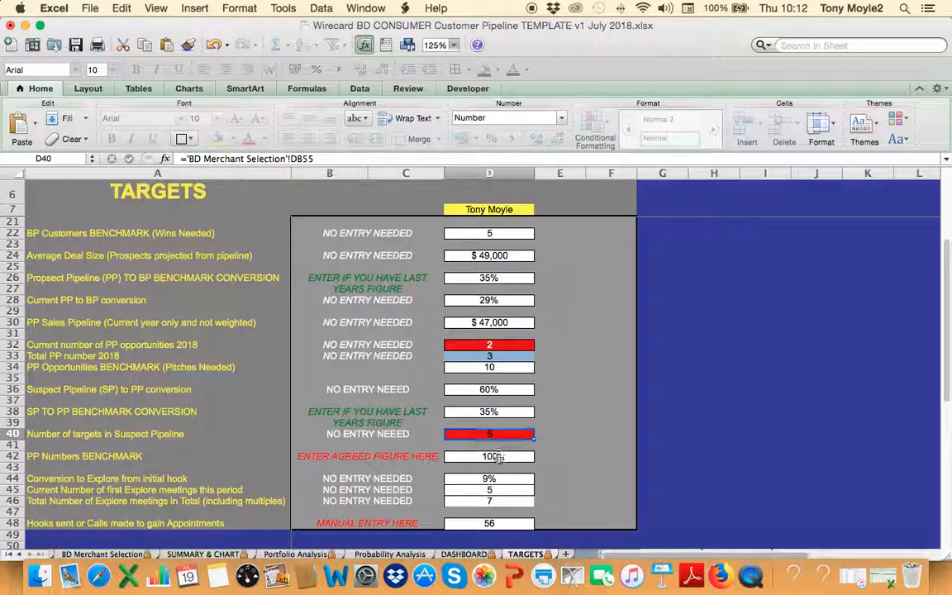
left_click(494, 456)
left_click(505, 433)
left_click(498, 455)
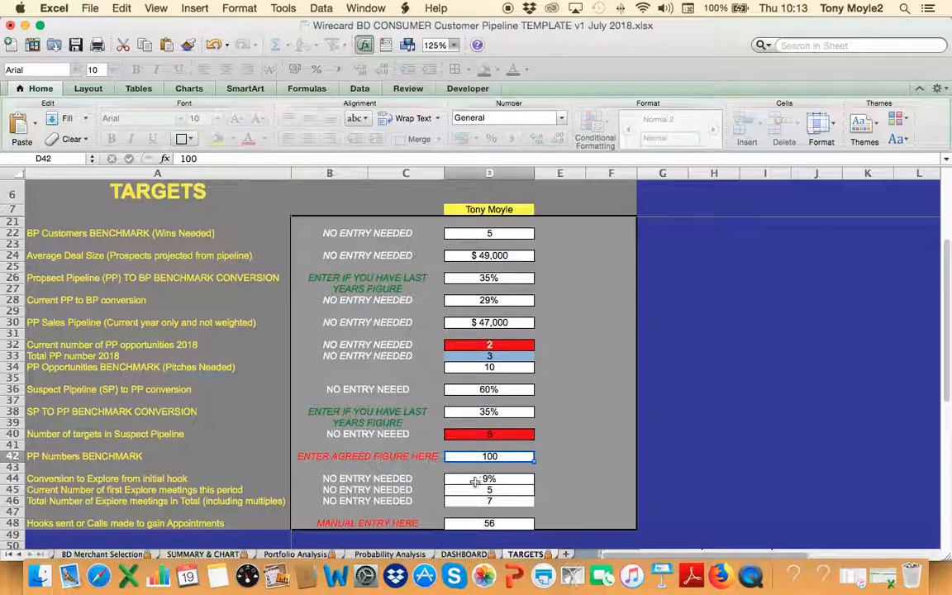
Try 400 as the number of Hooks sent or Calls made to gain Appointments on TARGETS
left_click(494, 525)
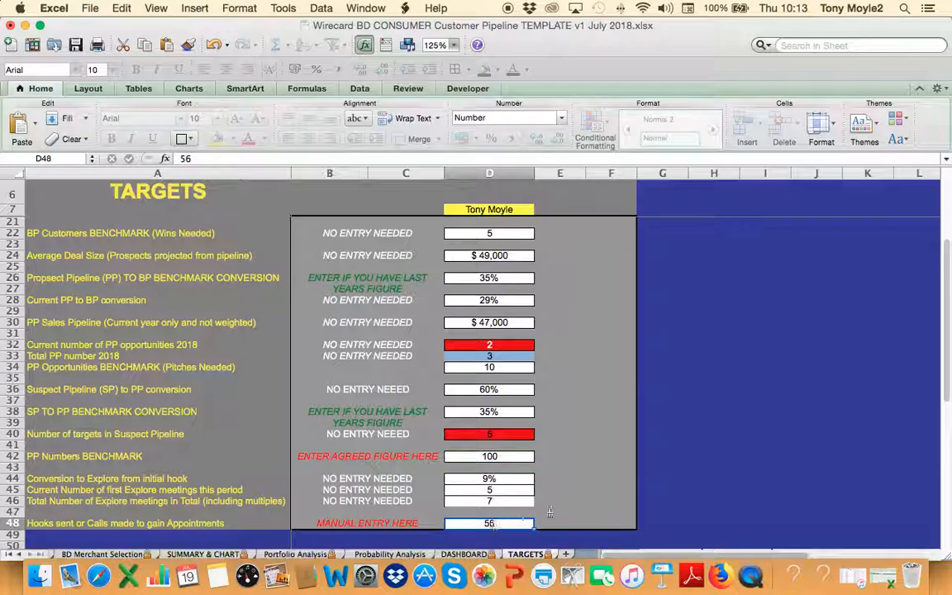
type("4")
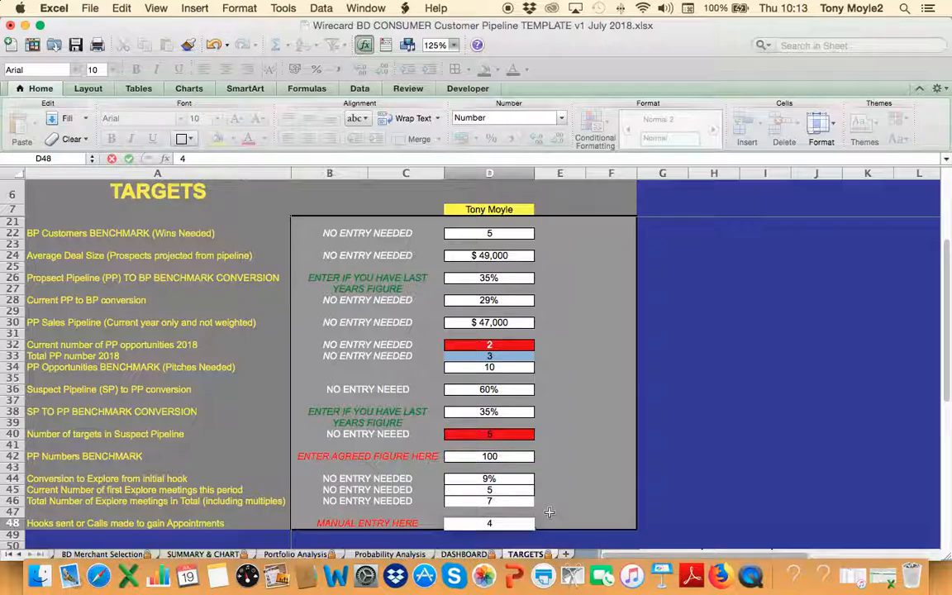
type("00")
left_click(550, 518)
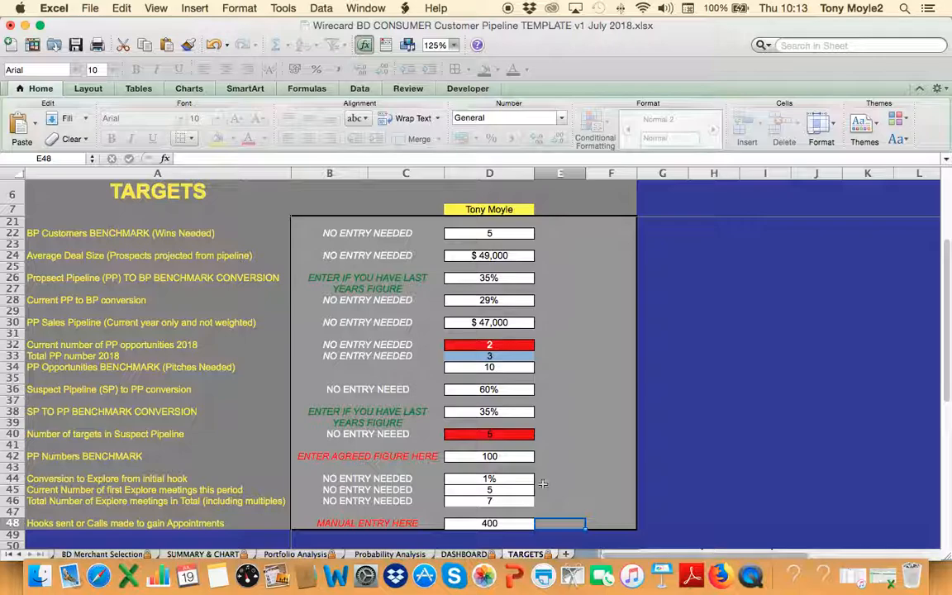
Set Hooks sent or Calls made to gain Appointments on TARGETS to 40
left_click(489, 523)
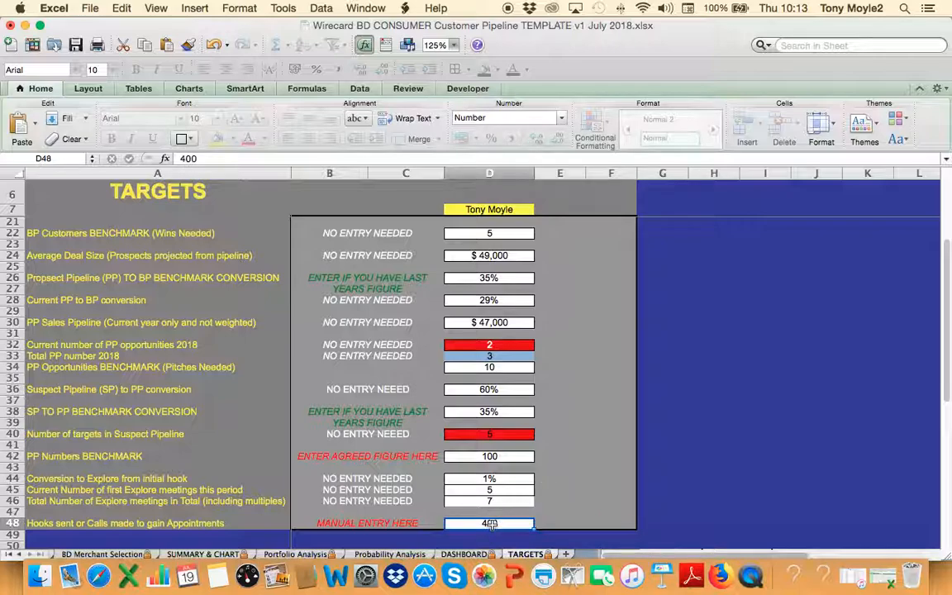
type("40")
key("Tab")
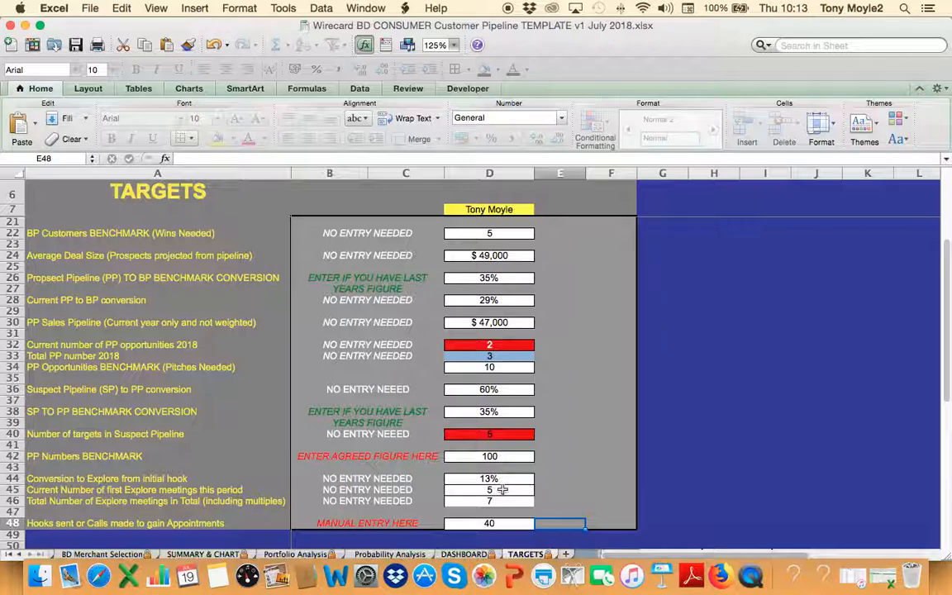
On SUMMARY & CHART, enter the Number of Meetings as 4 for Soufeel, 3 for GlobalEgrow, 1 for NTUC Hub and 2 for Deliveroo
left_click(169, 555)
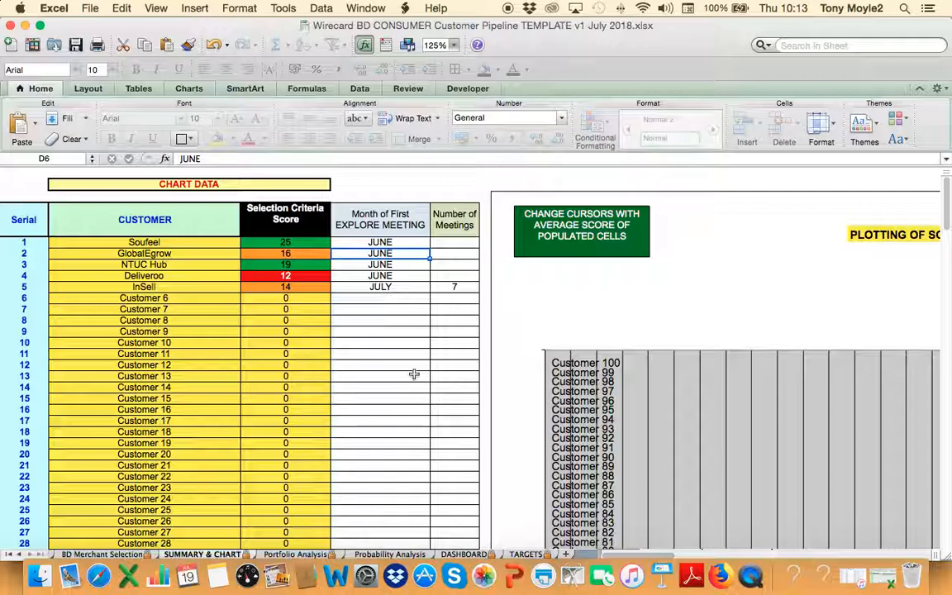
left_click(464, 276)
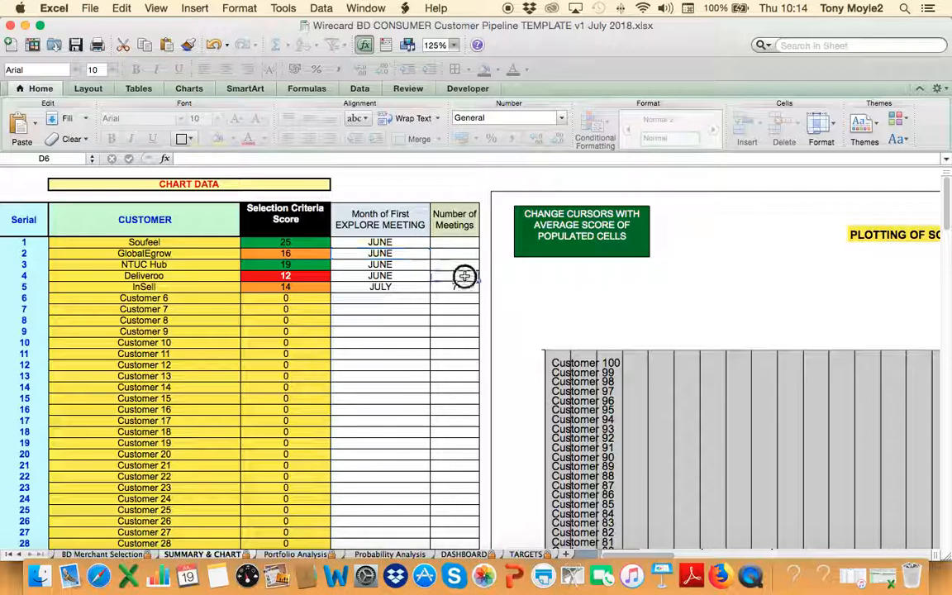
type("2")
key("Up")
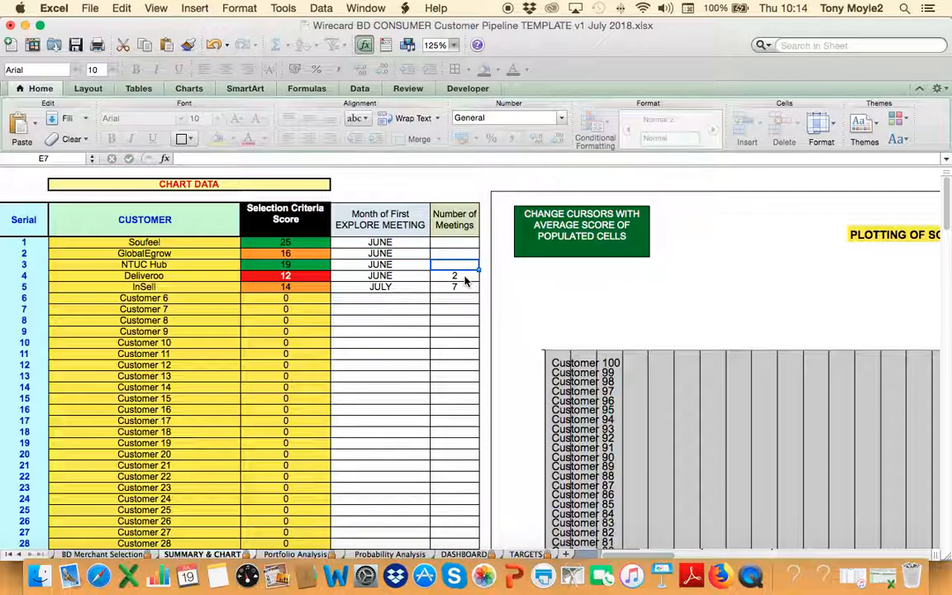
type("1")
key("Up")
type("3")
key("Up")
type("4")
key("Return")
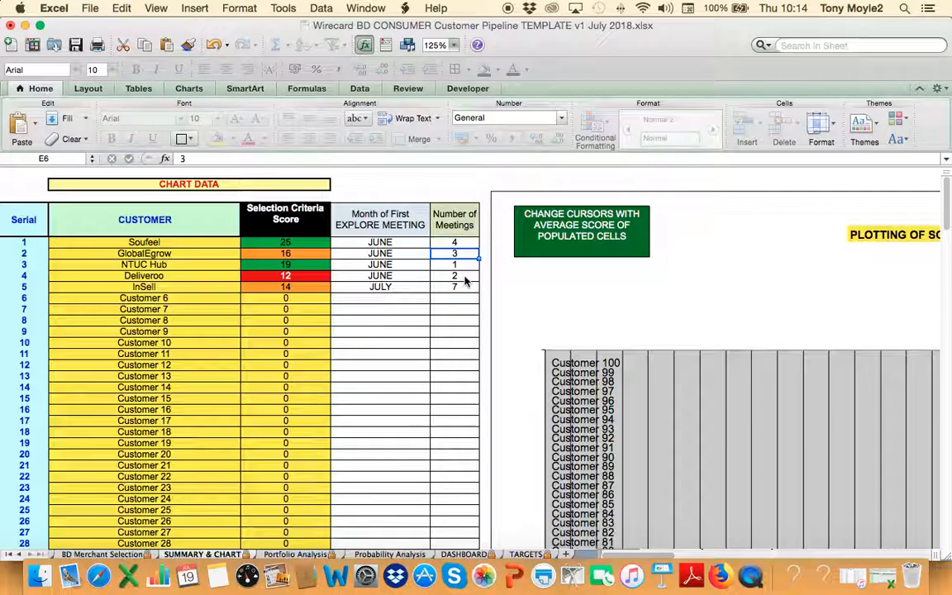
Check the total number of Explore meetings on TARGETS and review the RESULTS section above it
left_click(513, 555)
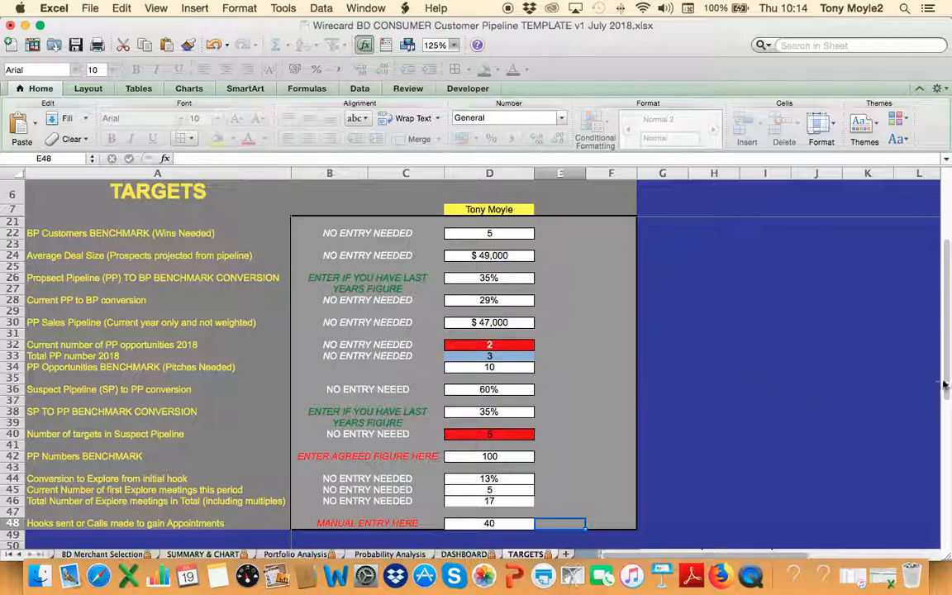
left_click_drag(943, 383, 941, 303)
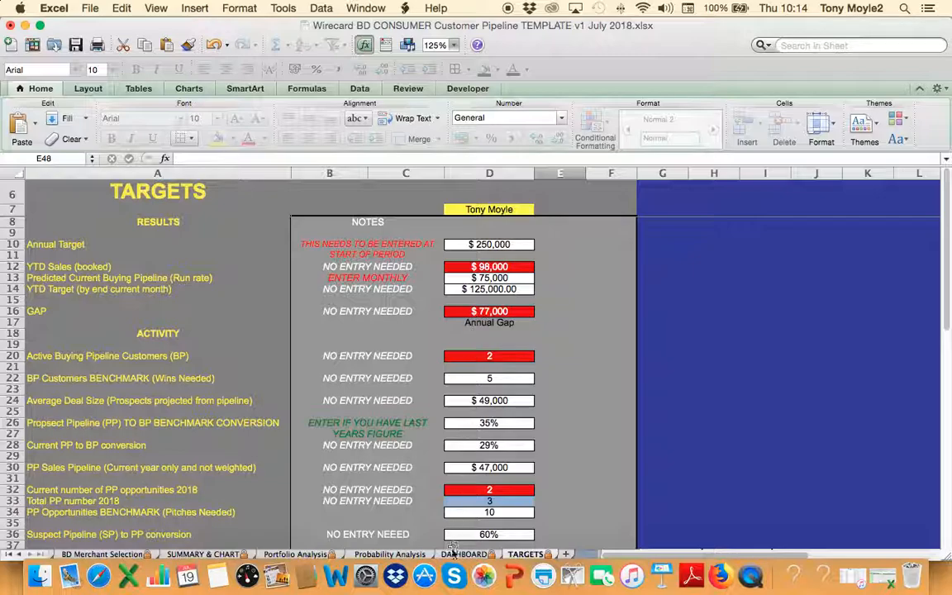
Review the DASHBOARD sheet's summary figures, starting with Last Year's Achieved and This Year's Target
left_click(451, 554)
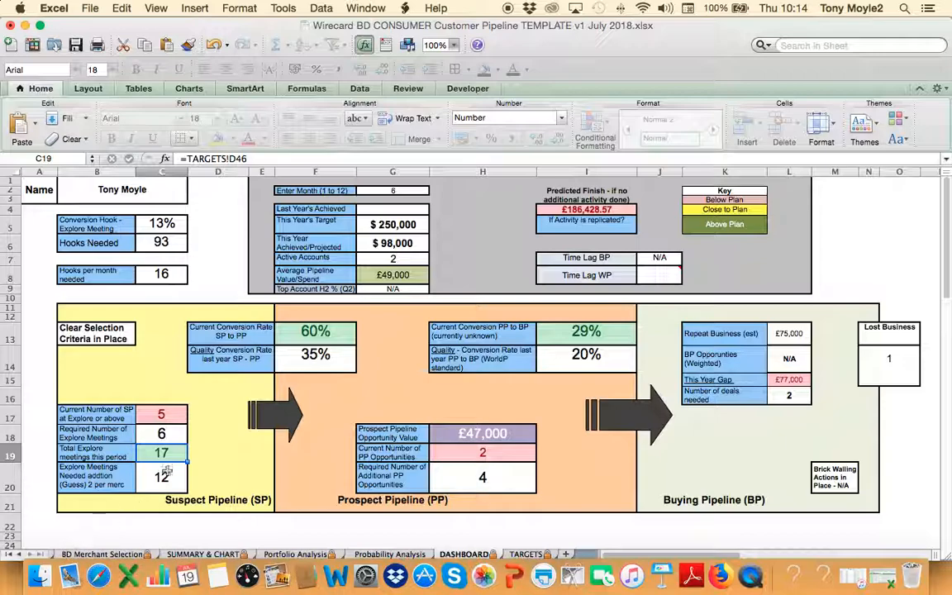
left_click(397, 210)
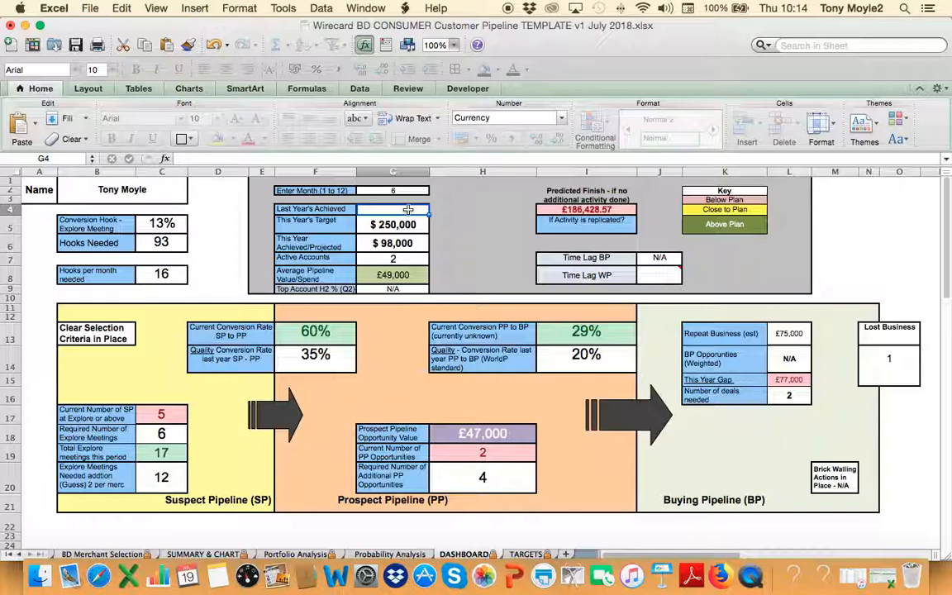
left_click(422, 229)
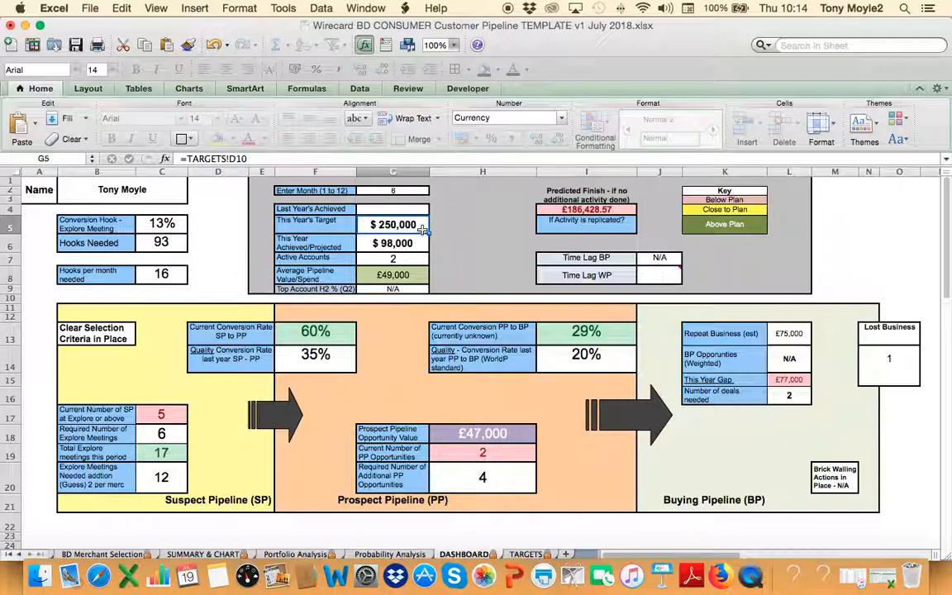